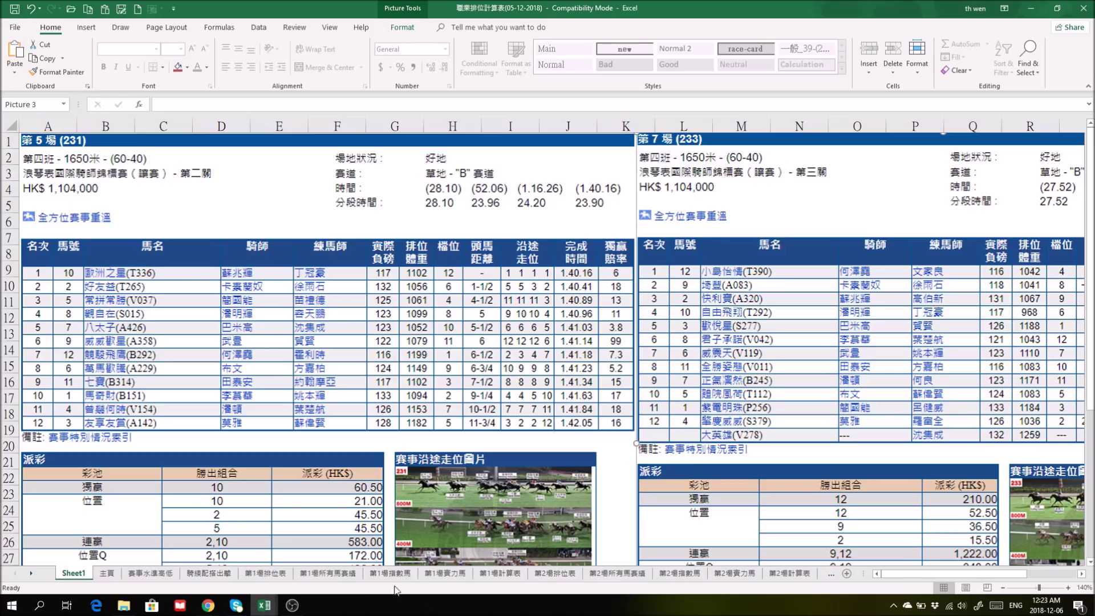
Go through the 主頁 sheet of 職業排位計算表(05-12-2018) to the race 5 排位表
{"action": "mouse_move", "coordinate": [271, 606]}
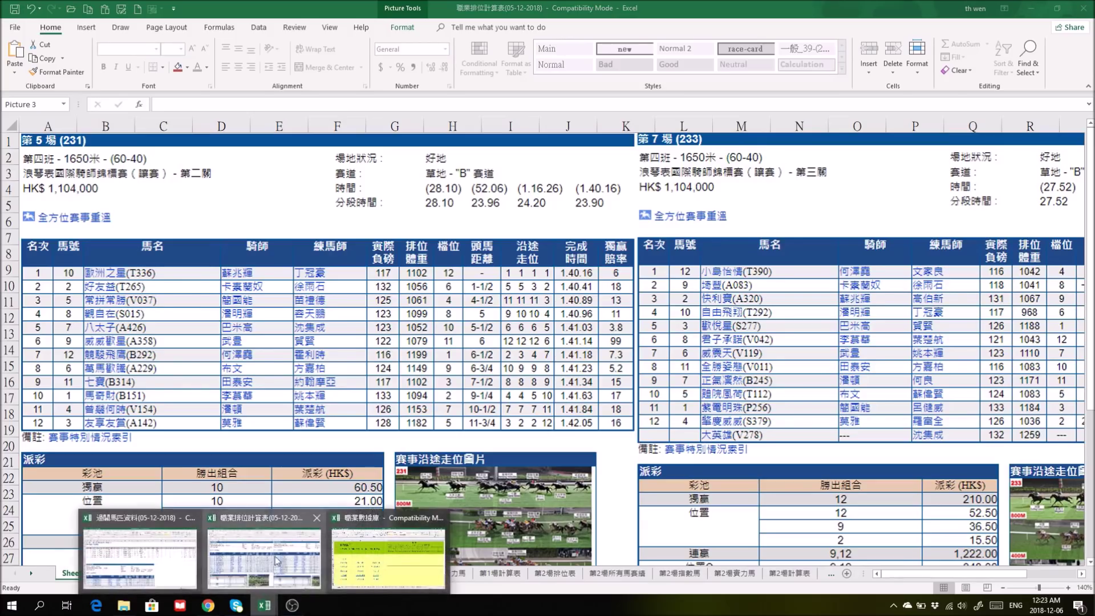
{"action": "left_click", "coordinate": [235, 559]}
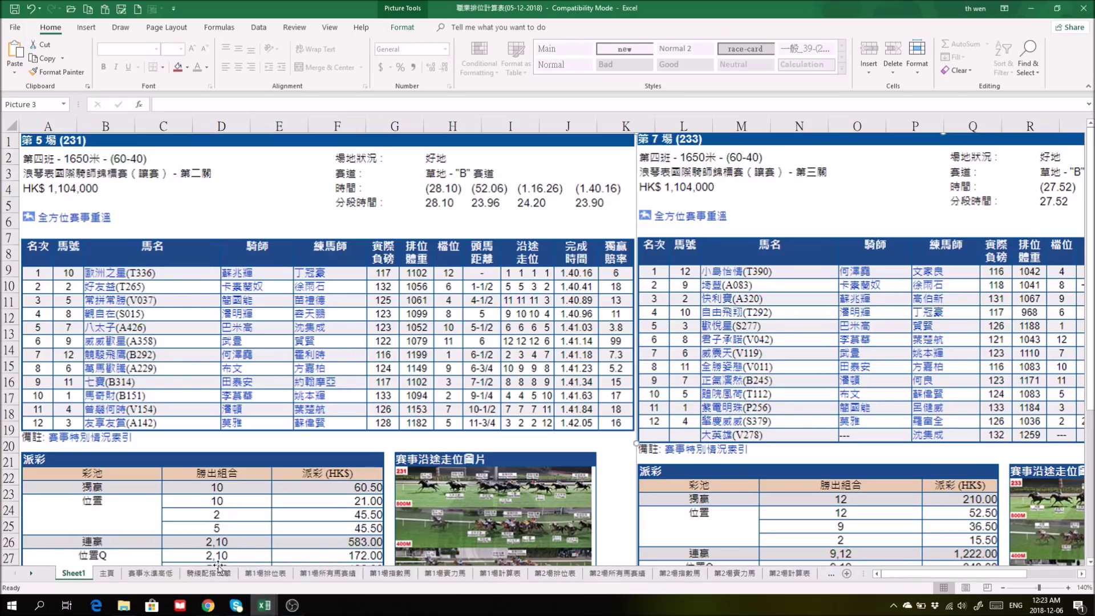
{"action": "left_click", "coordinate": [266, 573]}
{"action": "left_click", "coordinate": [26, 145]}
{"action": "left_click", "coordinate": [429, 311]}
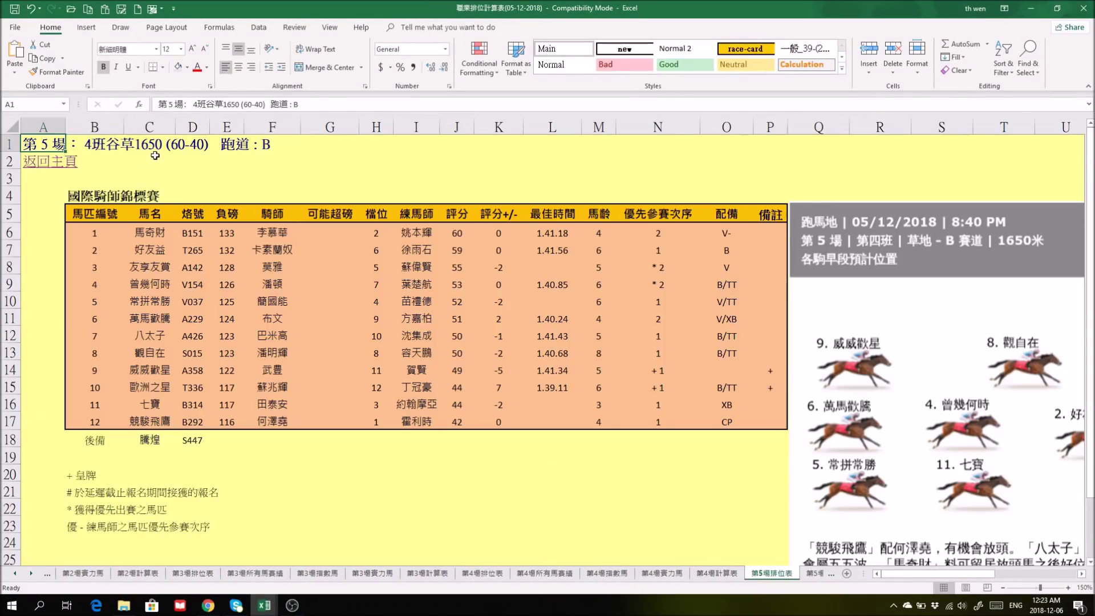
Open the race 5 實力馬 sheet and highlight the race rows listed under 上3仗同程前4名(或極近馬)
{"action": "left_click", "coordinate": [52, 162]}
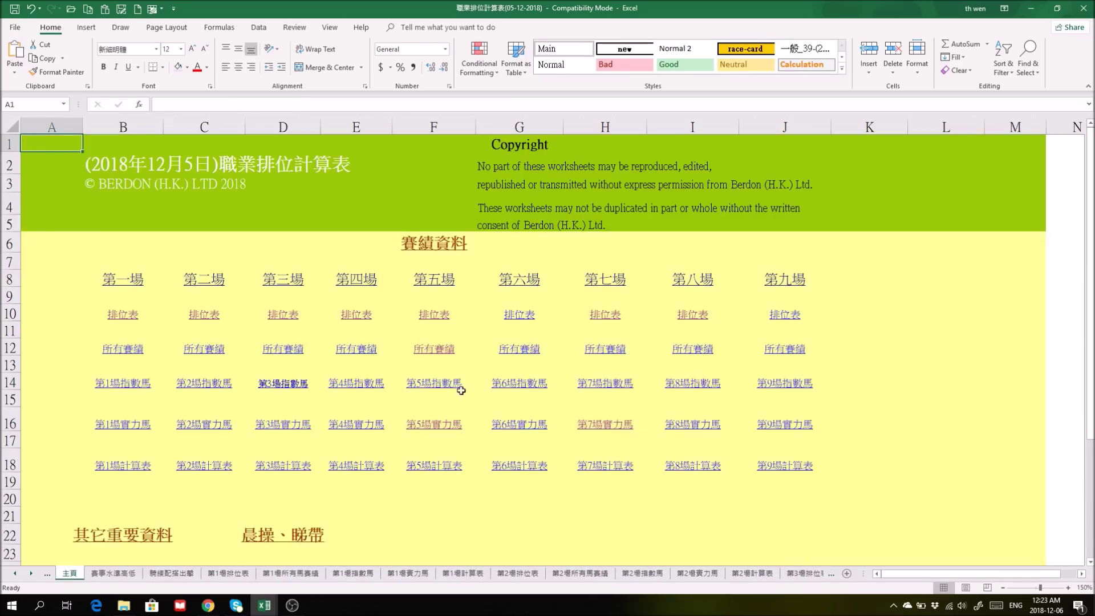
{"action": "left_click", "coordinate": [436, 425]}
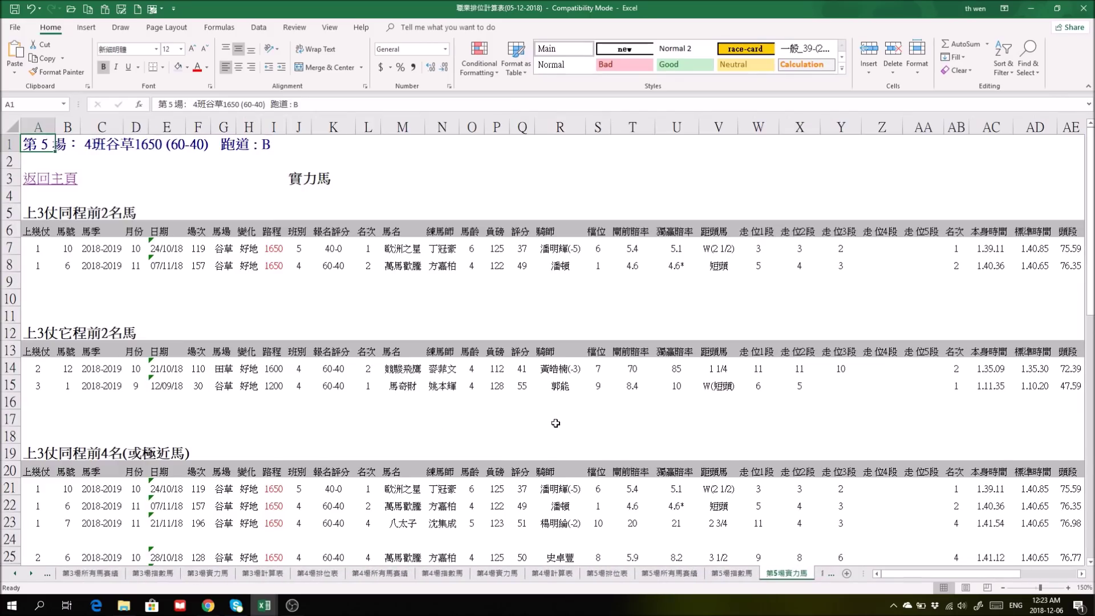
{"action": "scroll", "coordinate": [549, 422], "scroll_direction": "down", "scroll_amount": 4}
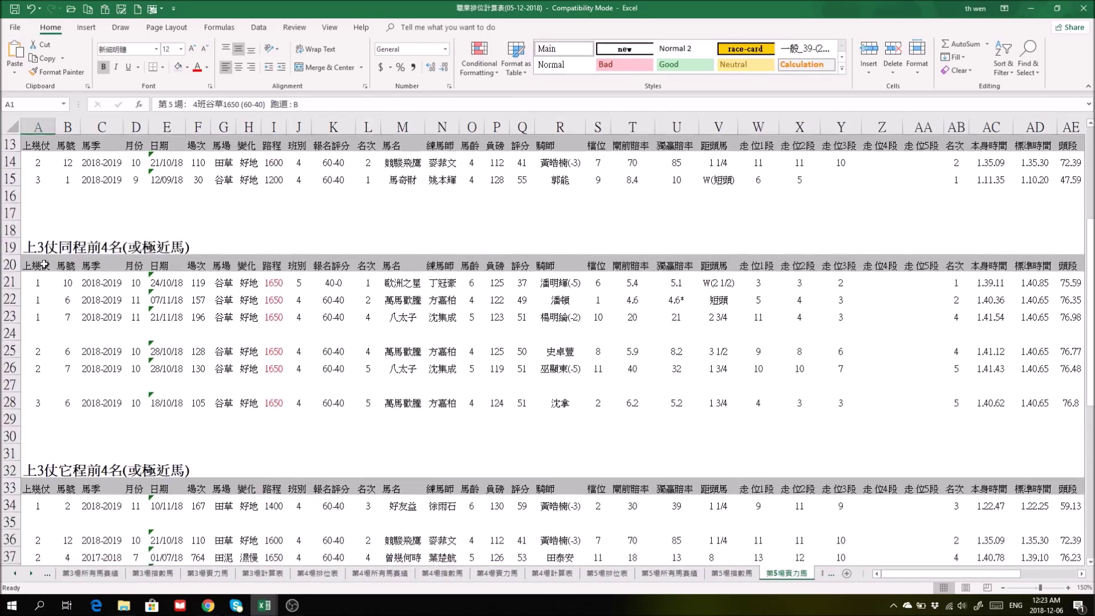
{"action": "left_click_drag", "start_coordinate": [10, 282], "coordinate": [12, 404]}
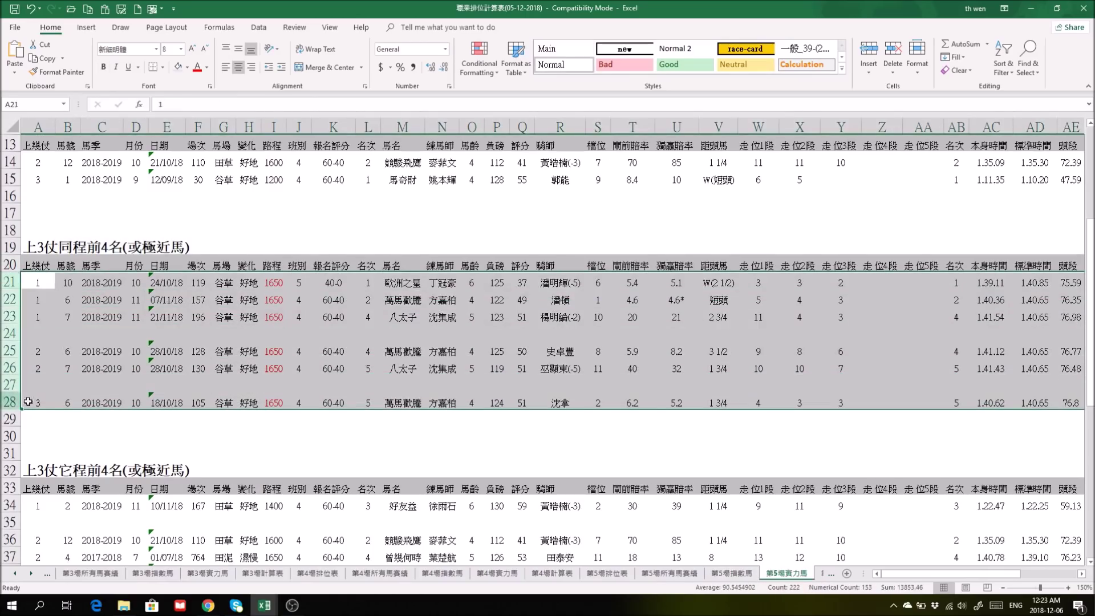
Examine 歐洲之星's 走位2段 and 走位3段 running positions in the 上3仗同程前4名 table
{"action": "left_click_drag", "start_coordinate": [985, 575], "coordinate": [1005, 581]}
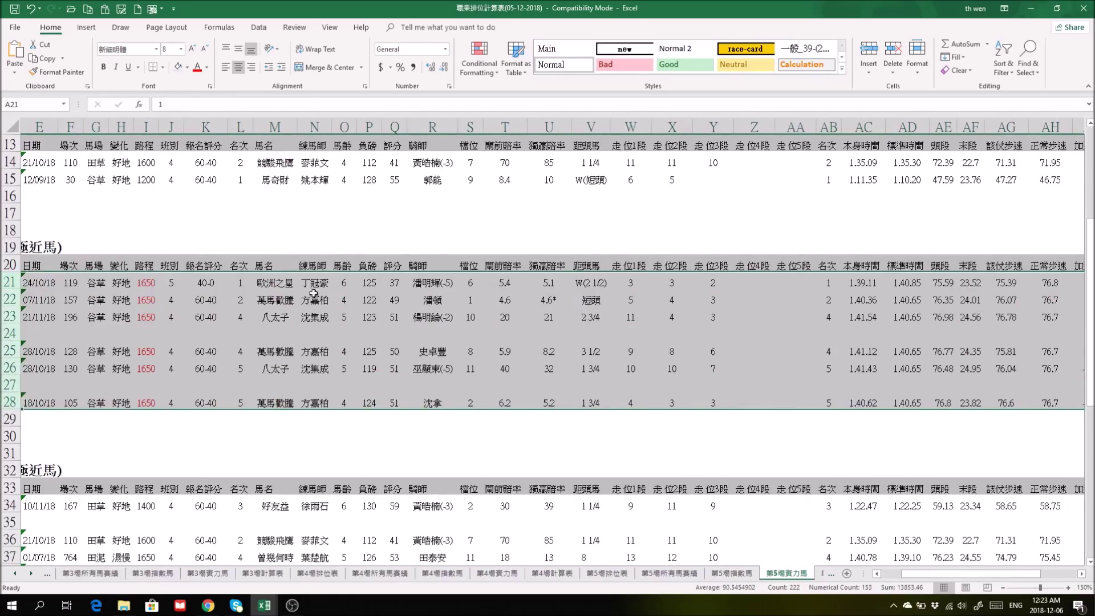
{"action": "left_click", "coordinate": [277, 283]}
{"action": "left_click_drag", "start_coordinate": [981, 575], "coordinate": [1013, 575]}
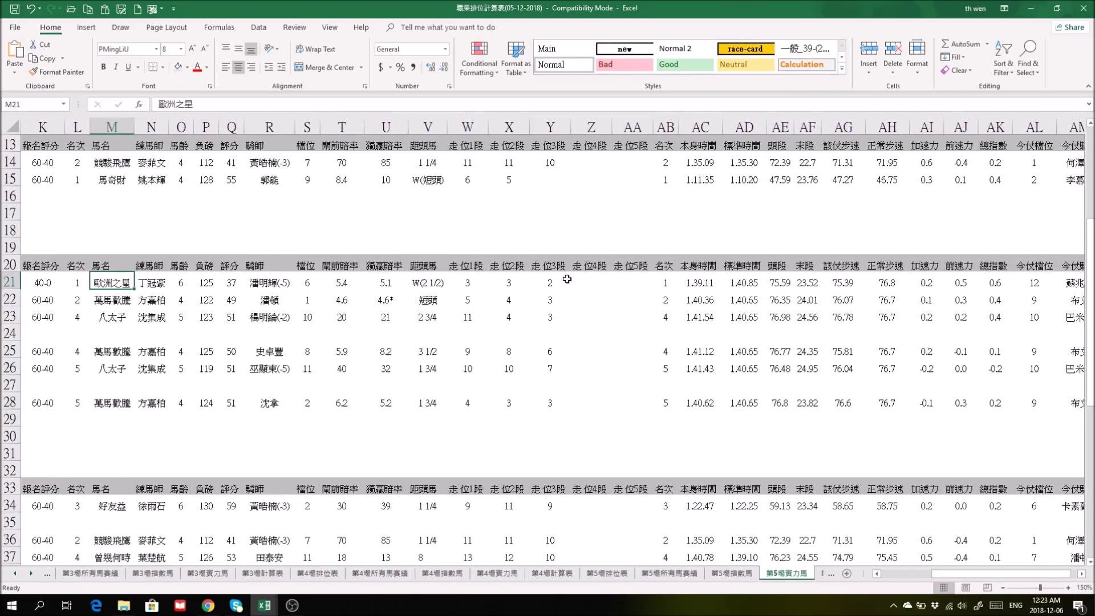
{"action": "left_click", "coordinate": [509, 284]}
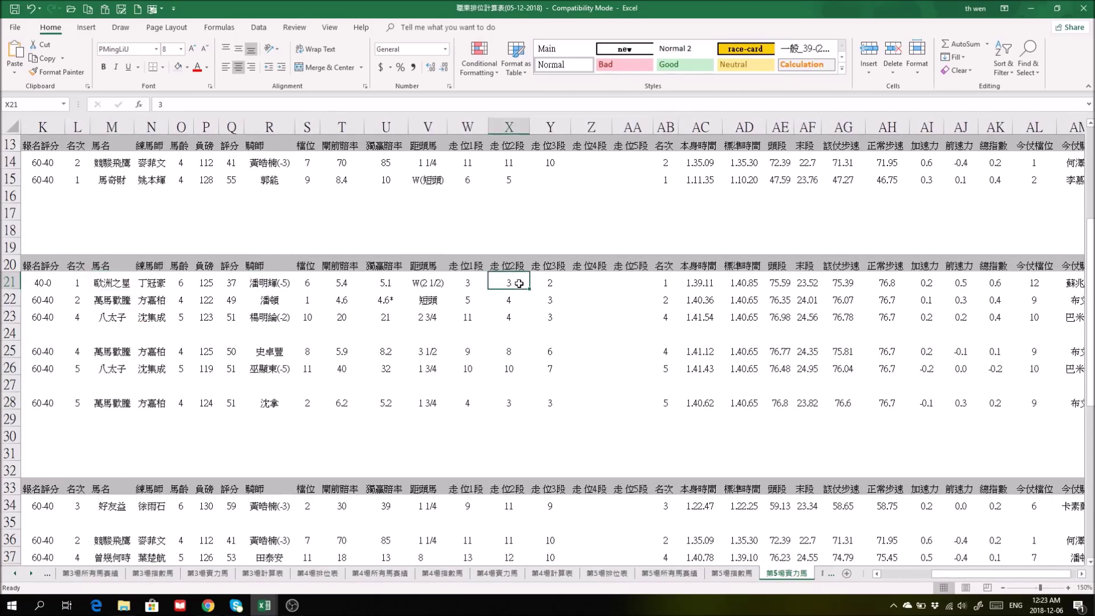
{"action": "left_click", "coordinate": [551, 283]}
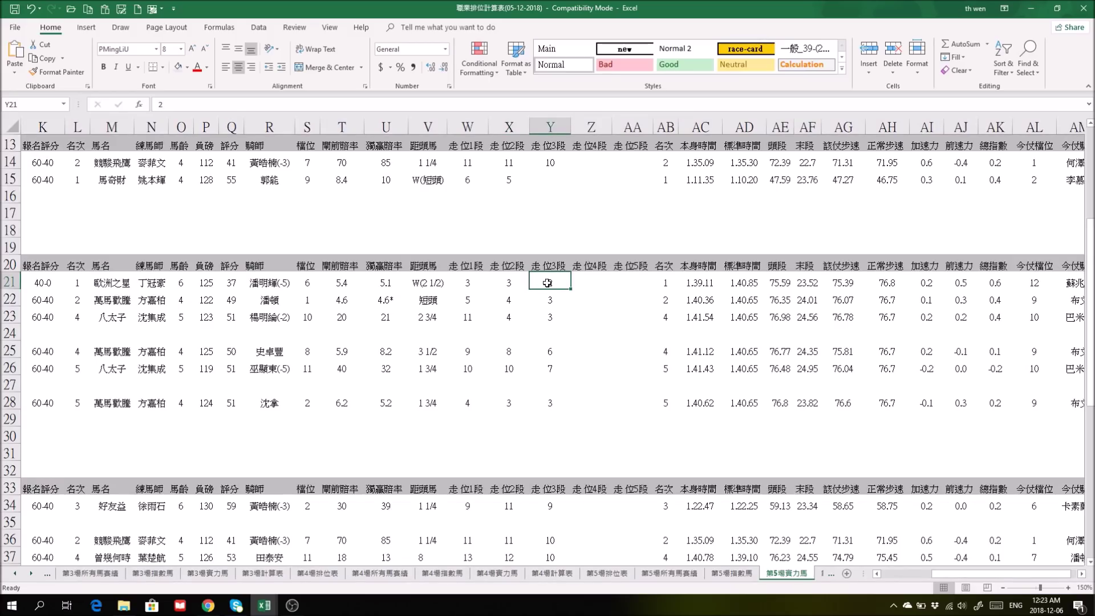
{"action": "left_click_drag", "start_coordinate": [511, 283], "coordinate": [537, 282]}
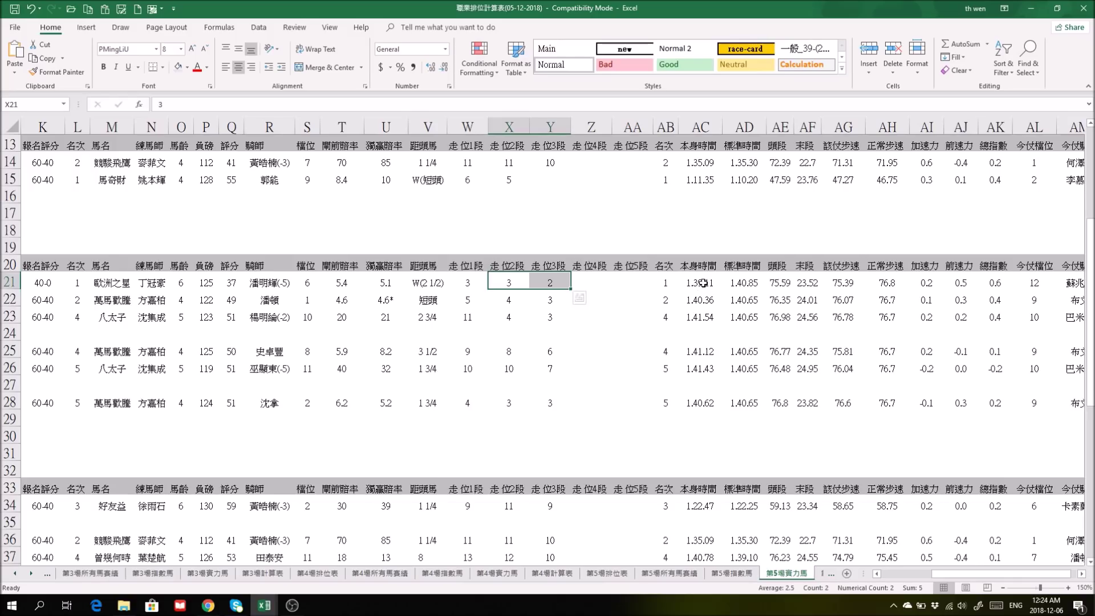
Compare the 本身時間 of 歐洲之星 with that of 萬馬歡騰 in the row below
{"action": "left_click", "coordinate": [703, 282]}
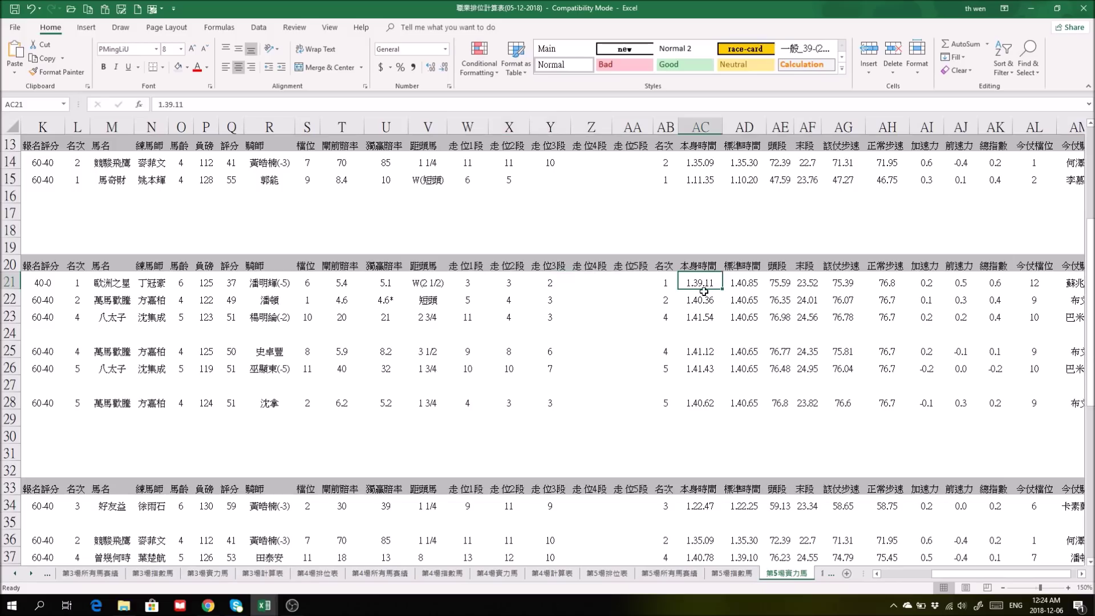
{"action": "left_click", "coordinate": [707, 301]}
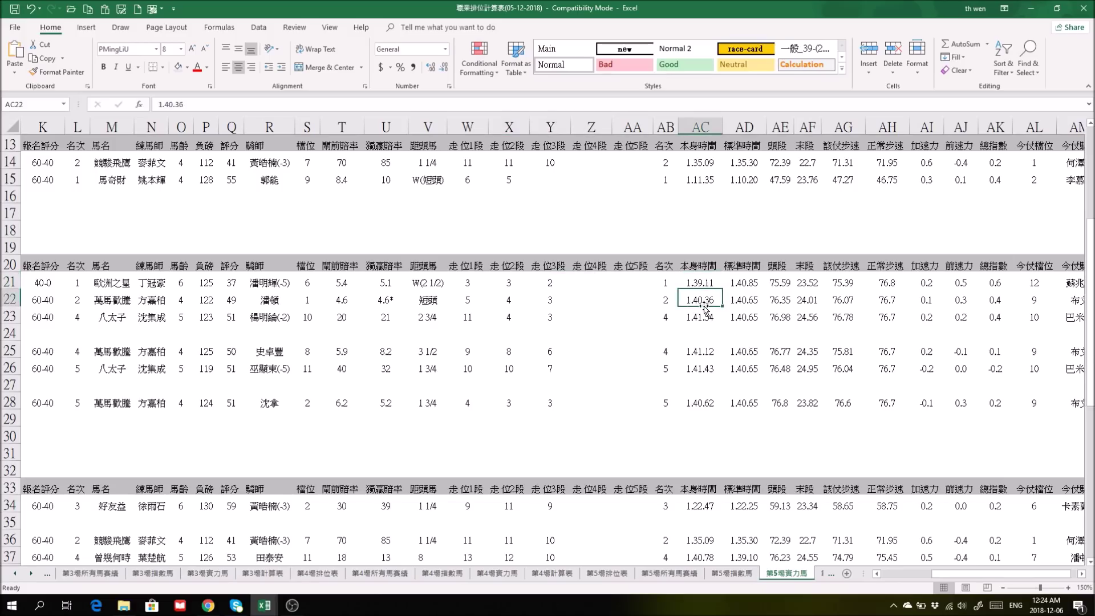
{"action": "left_click_drag", "start_coordinate": [960, 573], "coordinate": [909, 578]}
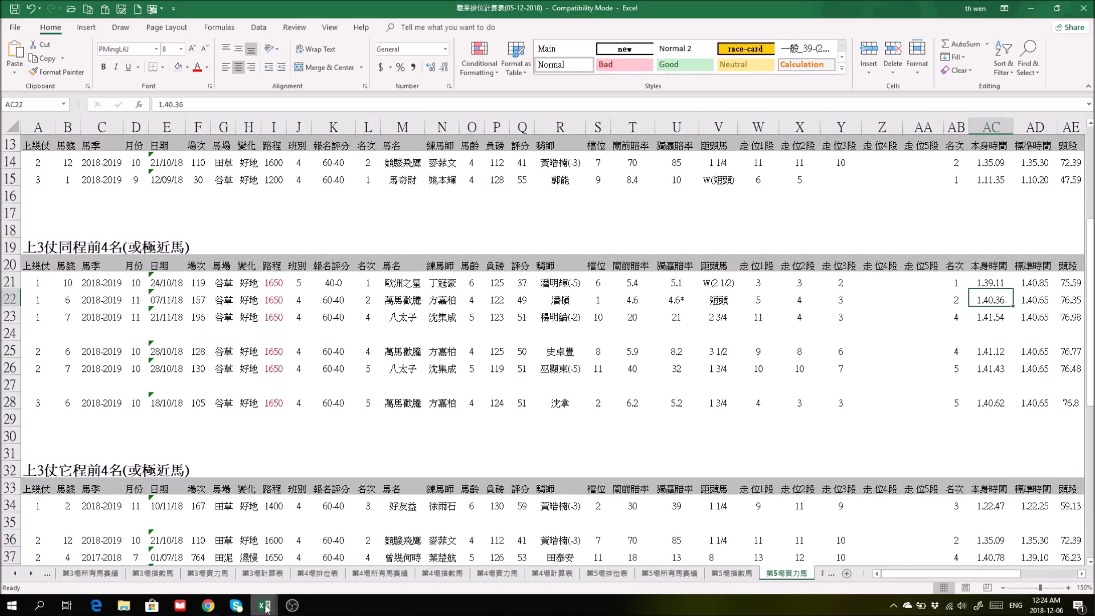
Switch to the 職業數據庫 workbook, open its 短途時間 實力 sheet and inspect the 名次 filter
{"action": "mouse_move", "coordinate": [264, 605]}
{"action": "left_click", "coordinate": [336, 562]}
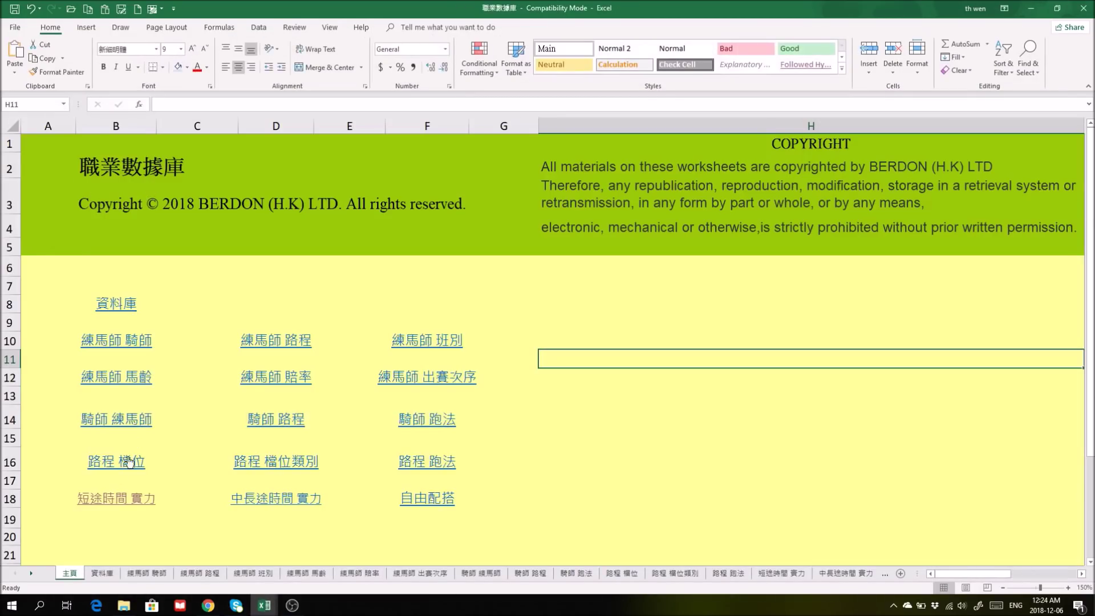
{"action": "left_click", "coordinate": [119, 504]}
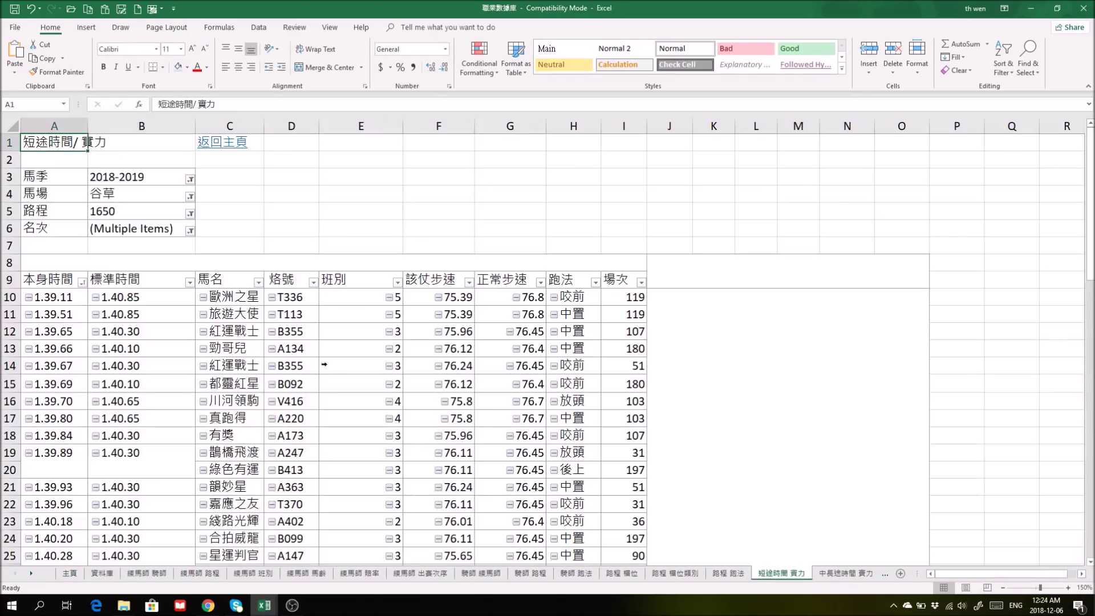
{"action": "left_click", "coordinate": [190, 230]}
{"action": "left_click", "coordinate": [357, 222]}
Return to the 職業排位計算表 workbook and review 歐洲之星's entries on the 第5場實力馬 sheet
{"action": "mouse_move", "coordinate": [265, 605]}
{"action": "left_click", "coordinate": [287, 567]}
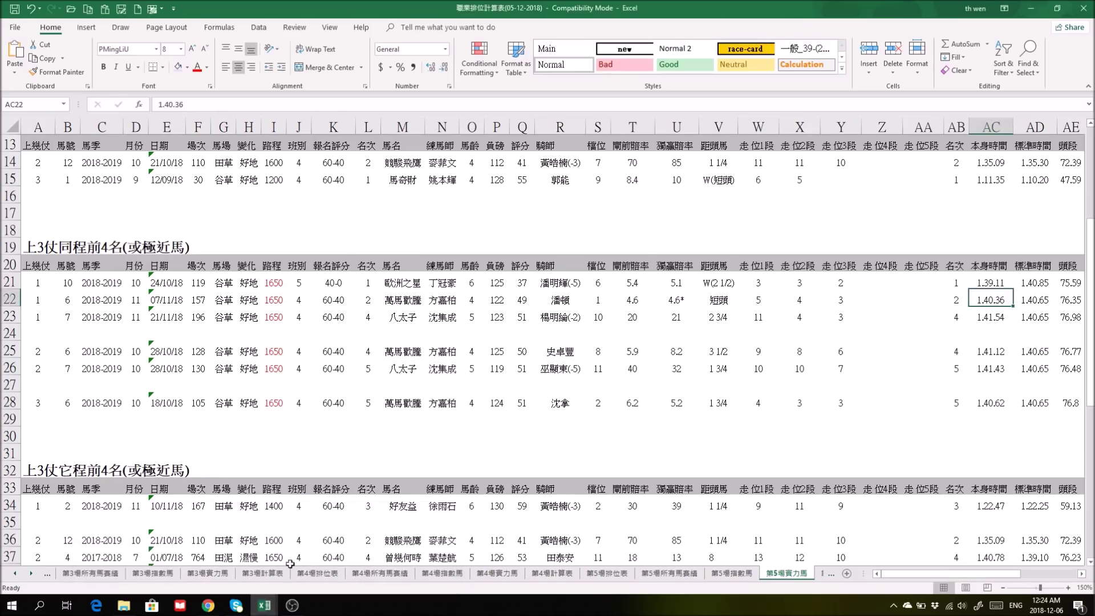
{"action": "left_click", "coordinate": [408, 282]}
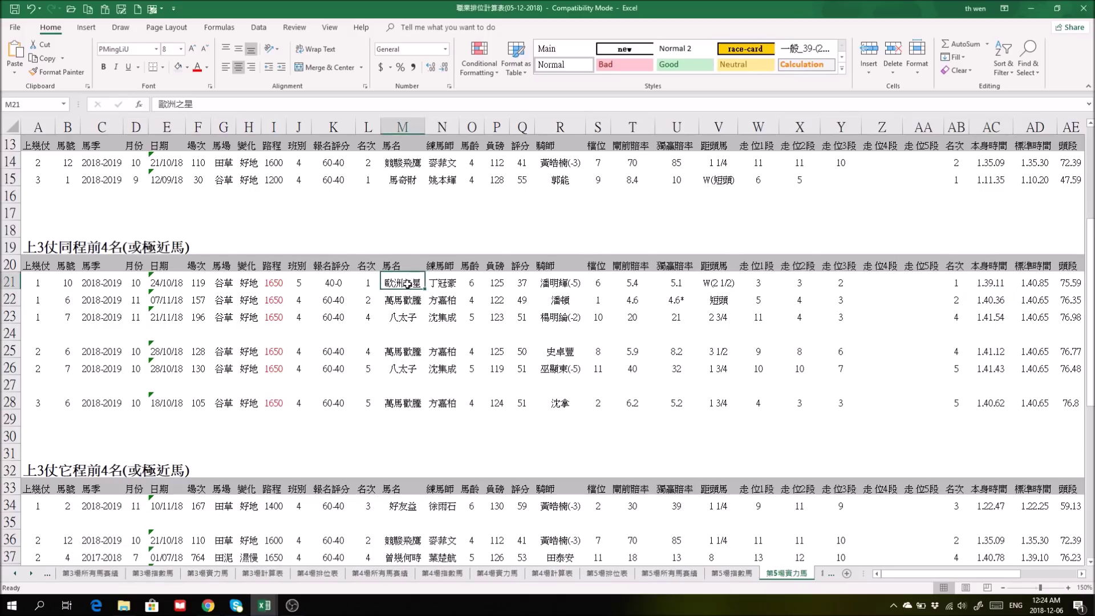
{"action": "scroll", "coordinate": [407, 283], "scroll_direction": "up", "scroll_amount": 4}
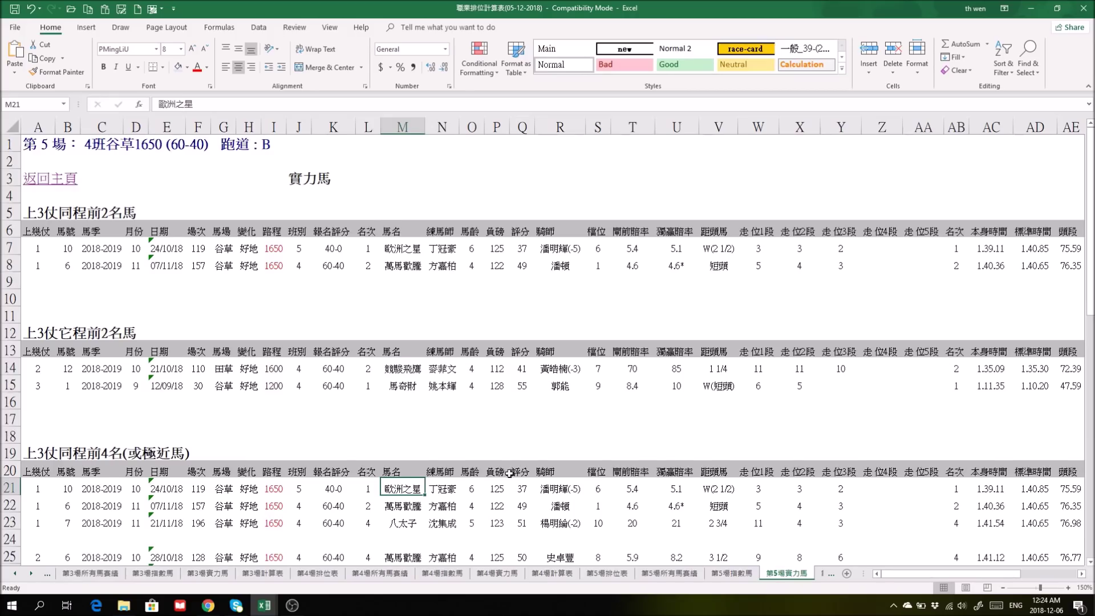
{"action": "scroll", "coordinate": [510, 473], "scroll_direction": "down", "scroll_amount": 1}
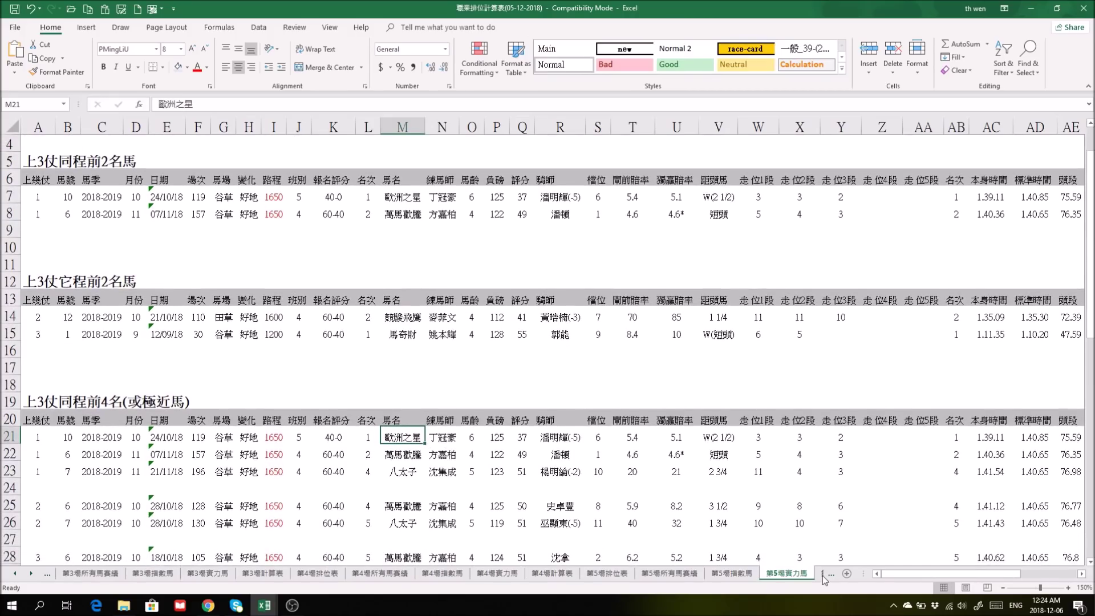
Switch to the 過關馬匹資料 workbook, open the 第5場 sheet and highlight the four horse names below 歐洲之星
{"action": "mouse_move", "coordinate": [265, 606]}
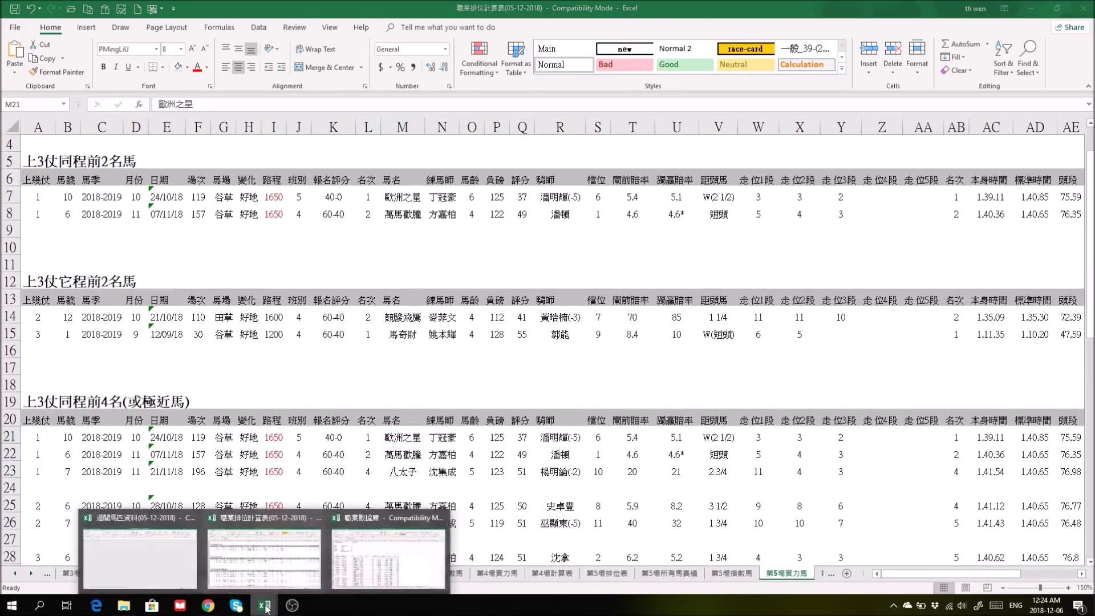
{"action": "left_click", "coordinate": [180, 557]}
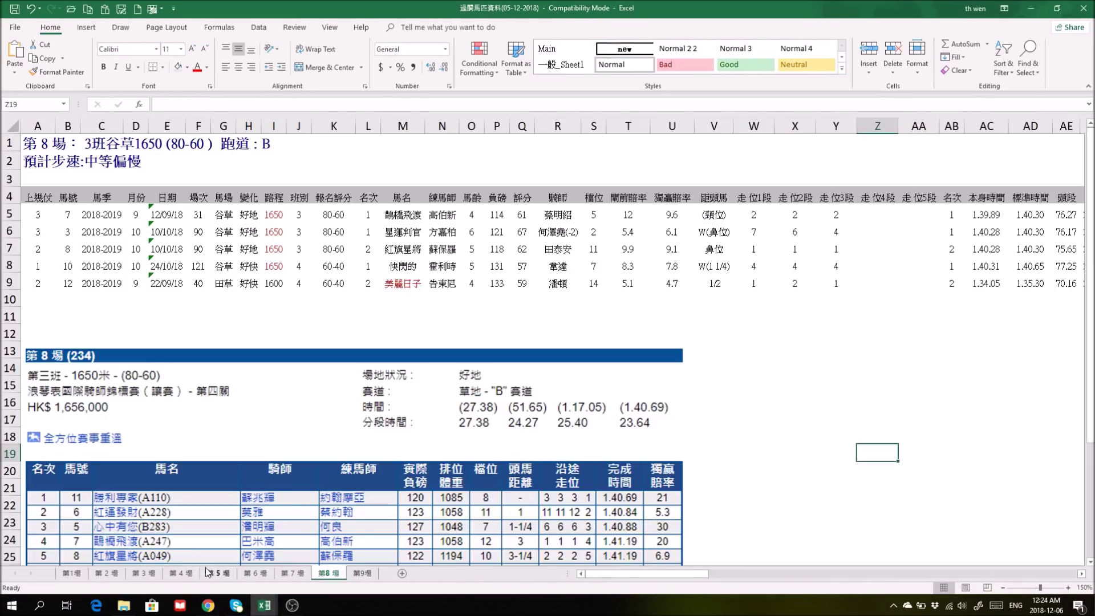
{"action": "left_click", "coordinate": [217, 573]}
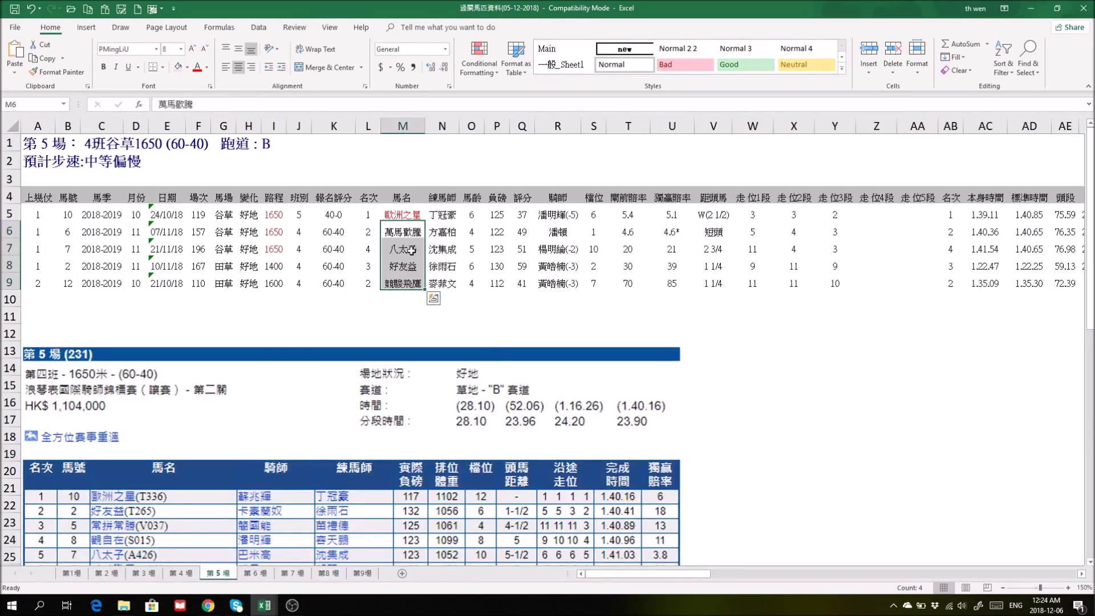
{"action": "left_click_drag", "start_coordinate": [402, 231], "coordinate": [403, 278]}
Return to the 職業排位計算表 workbook and open the second pivot table on the 第5場計算表 sheet
{"action": "left_click", "coordinate": [264, 604]}
{"action": "left_click", "coordinate": [283, 563]}
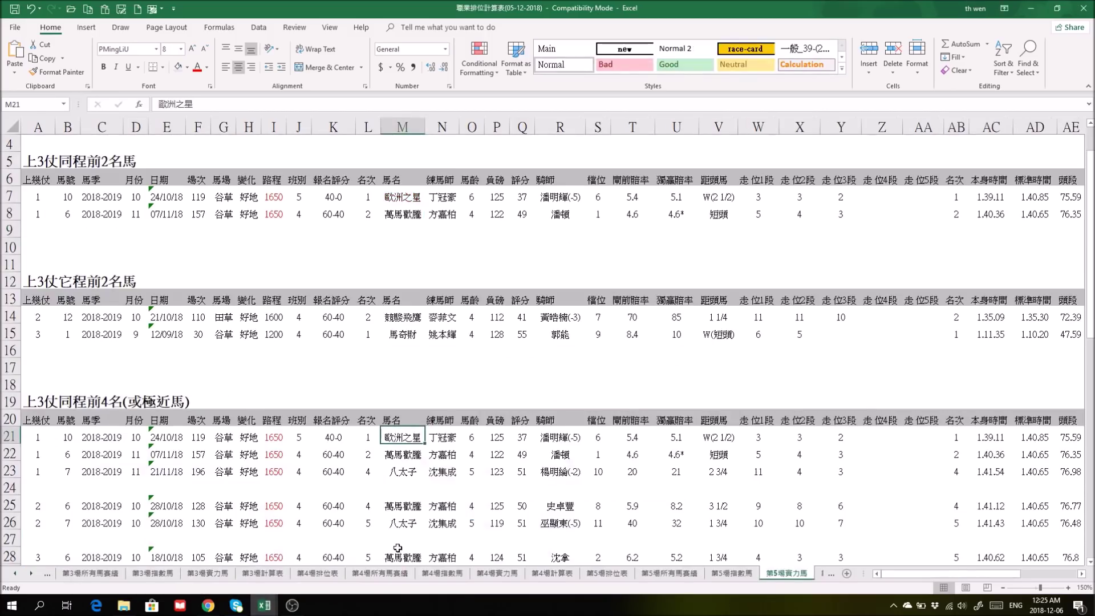
{"action": "left_click", "coordinate": [822, 573]}
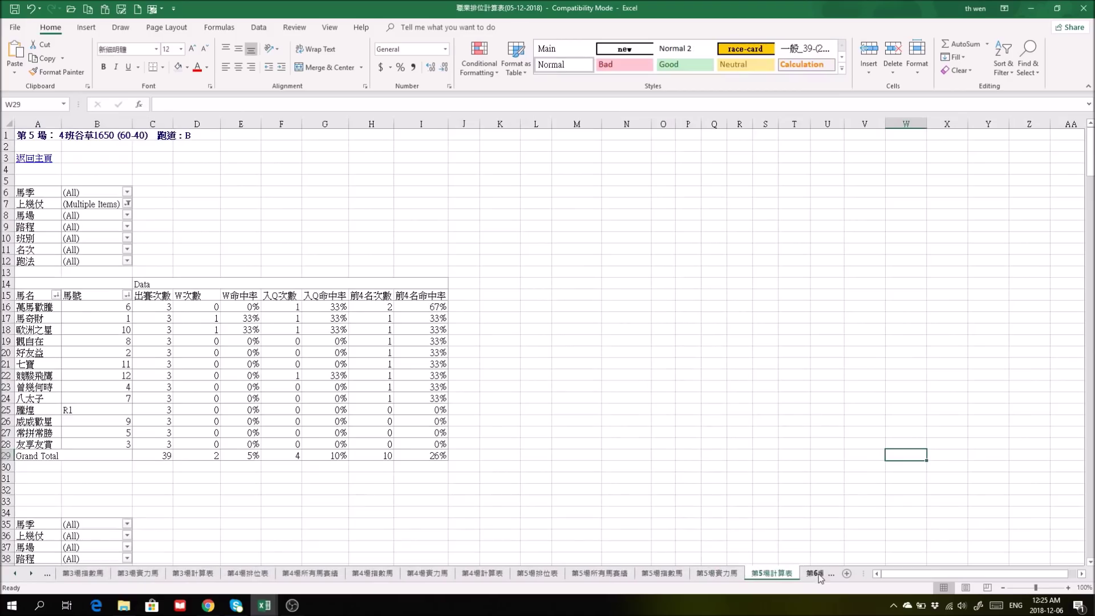
{"action": "scroll", "coordinate": [737, 521], "scroll_direction": "down", "scroll_amount": 1}
{"action": "scroll", "coordinate": [737, 521], "scroll_direction": "down", "scroll_amount": 5}
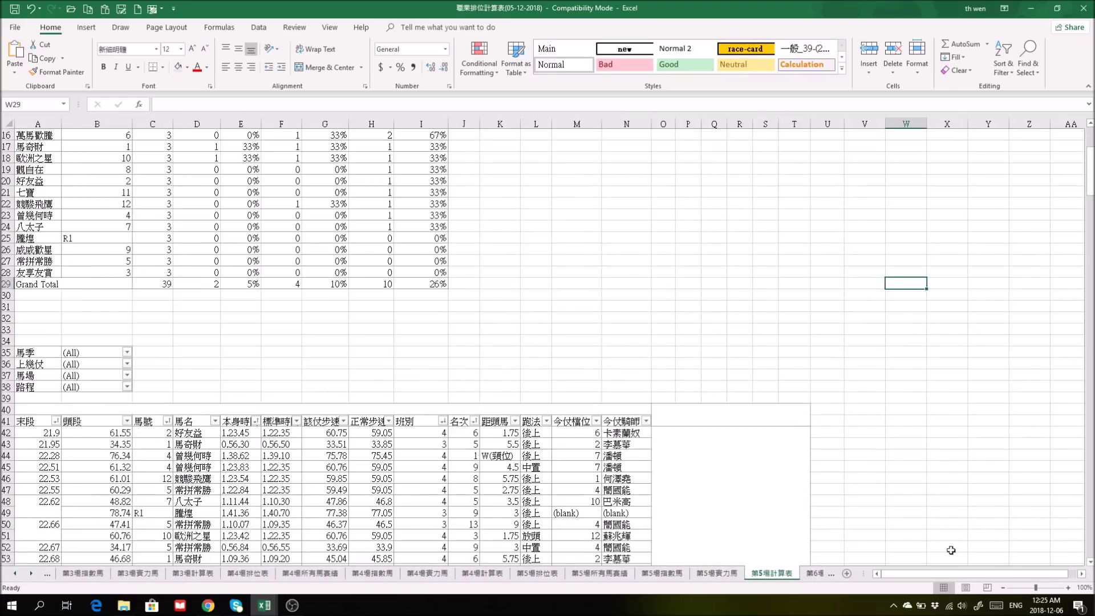
{"action": "left_click", "coordinate": [1069, 588]}
{"action": "left_click", "coordinate": [1069, 588]}
{"action": "left_click", "coordinate": [1069, 587]}
{"action": "left_click", "coordinate": [1069, 587]}
{"action": "left_click", "coordinate": [1068, 587]}
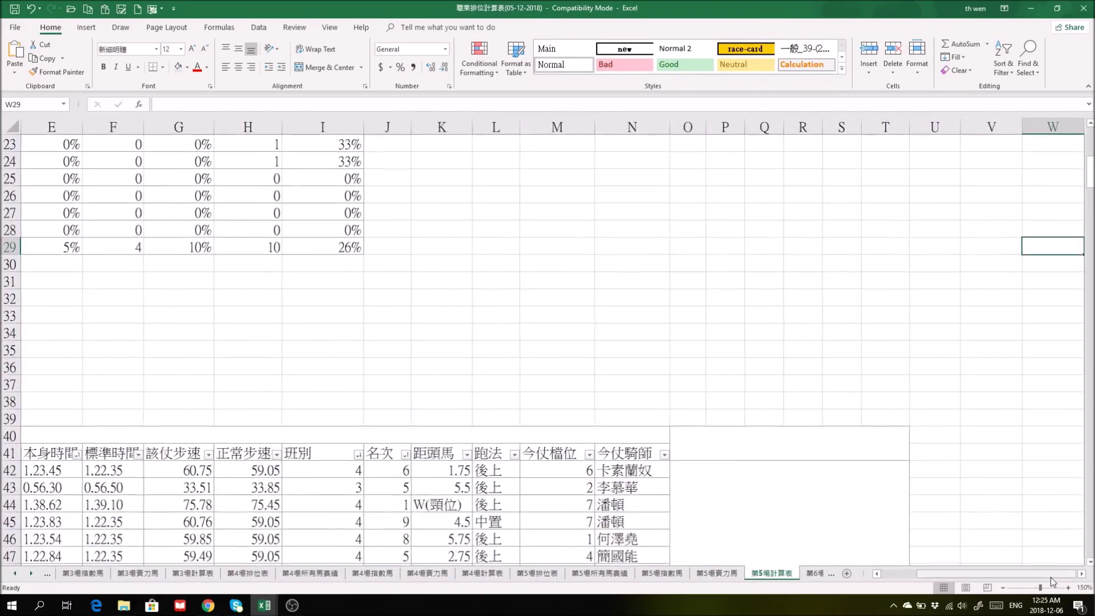
{"action": "scroll", "coordinate": [328, 473], "scroll_direction": "down", "scroll_amount": 3}
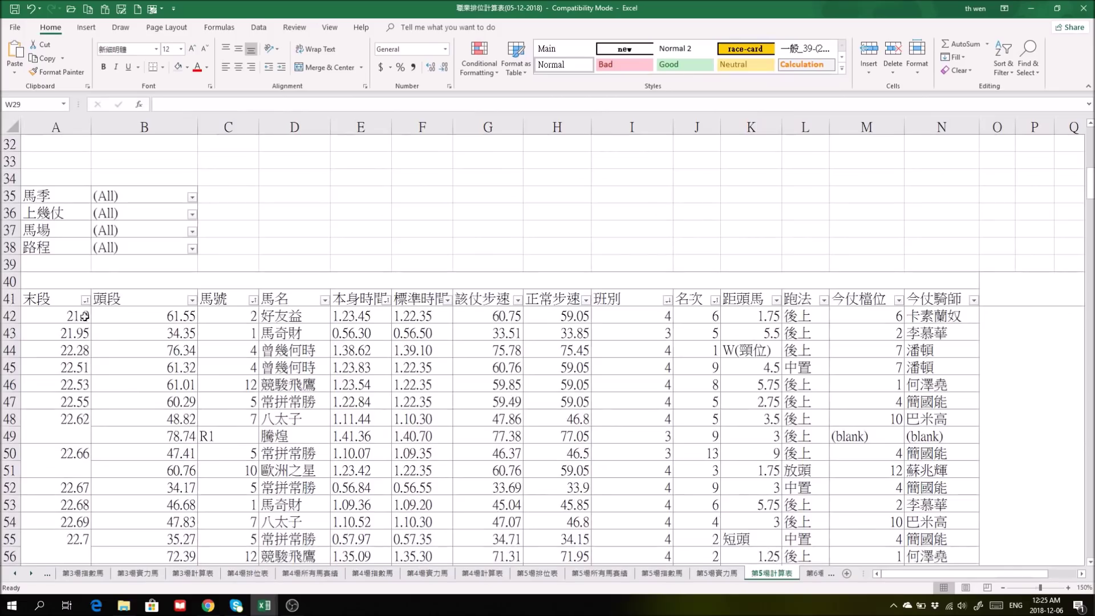
Exclude (blank) from the lower pivot table's 上幾仗 filter and limit 馬季 to 2017-2018 and 2018-2019
{"action": "left_click", "coordinate": [192, 214]}
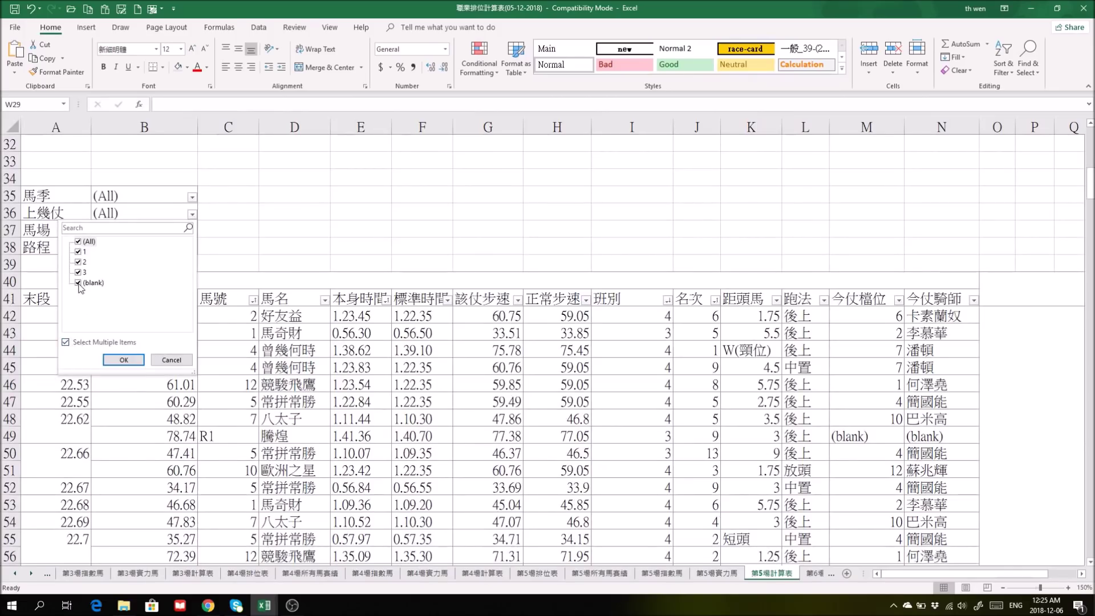
{"action": "left_click", "coordinate": [123, 360]}
{"action": "left_click", "coordinate": [192, 197]}
{"action": "left_click", "coordinate": [65, 324]}
{"action": "left_click", "coordinate": [78, 245]}
{"action": "left_click", "coordinate": [78, 235]}
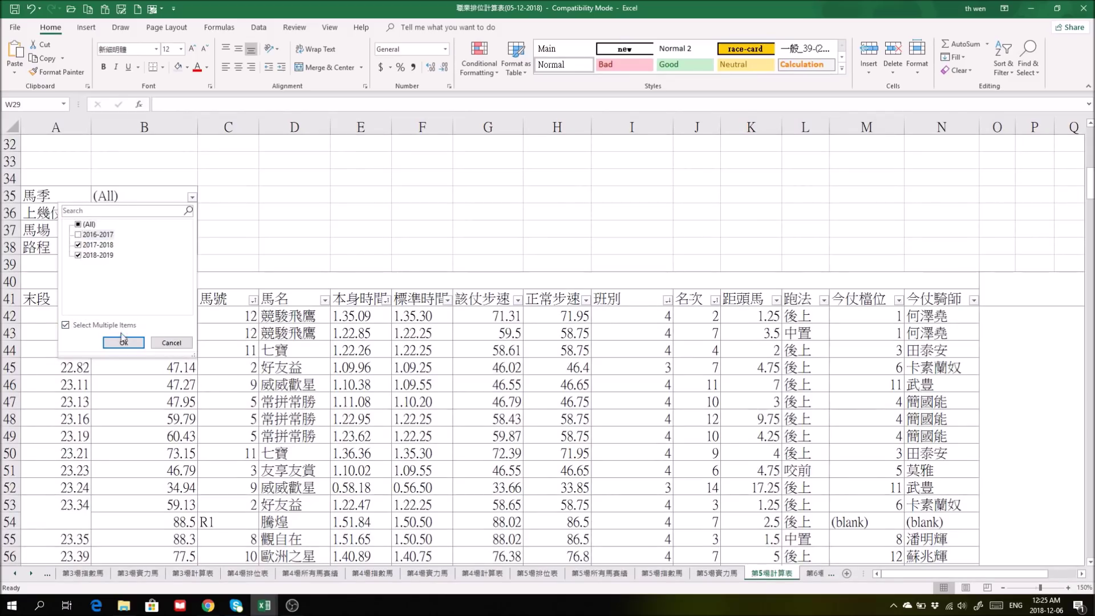
{"action": "left_click", "coordinate": [124, 342]}
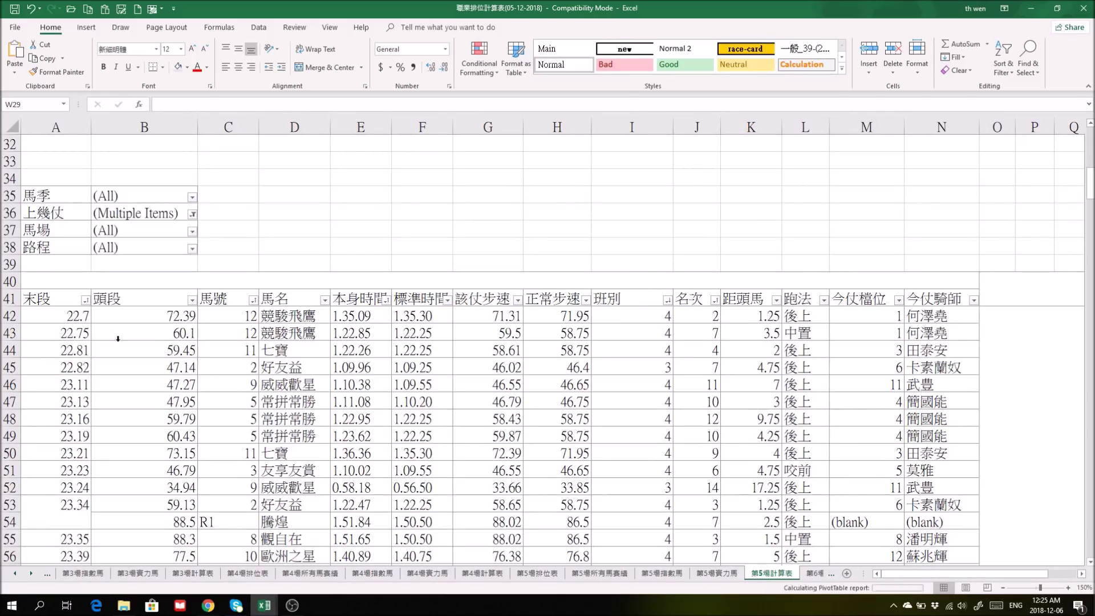
Set the lower pivot table's 馬場 filter to 谷草 only and its 路程 filter to 1650 only
{"action": "left_click", "coordinate": [194, 237]}
{"action": "left_click", "coordinate": [66, 359]}
{"action": "left_click", "coordinate": [78, 258]}
{"action": "left_click", "coordinate": [78, 279]}
{"action": "left_click", "coordinate": [124, 377]}
{"action": "left_click", "coordinate": [192, 249]}
{"action": "left_click", "coordinate": [66, 377]}
{"action": "left_click", "coordinate": [79, 277]}
{"action": "left_click", "coordinate": [78, 327]}
{"action": "left_click", "coordinate": [124, 395]}
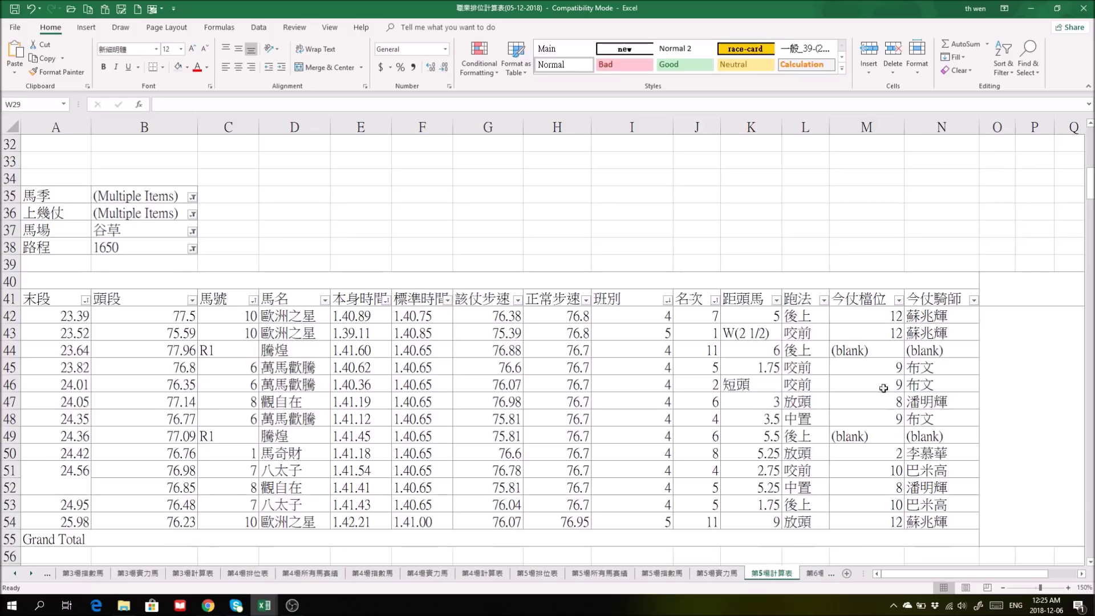
Filter the pivot table's 名次 column to finishing positions 1 to 4
{"action": "left_click", "coordinate": [715, 300]}
{"action": "left_click", "coordinate": [602, 412]}
{"action": "left_click", "coordinate": [601, 422]}
{"action": "left_click", "coordinate": [601, 432]}
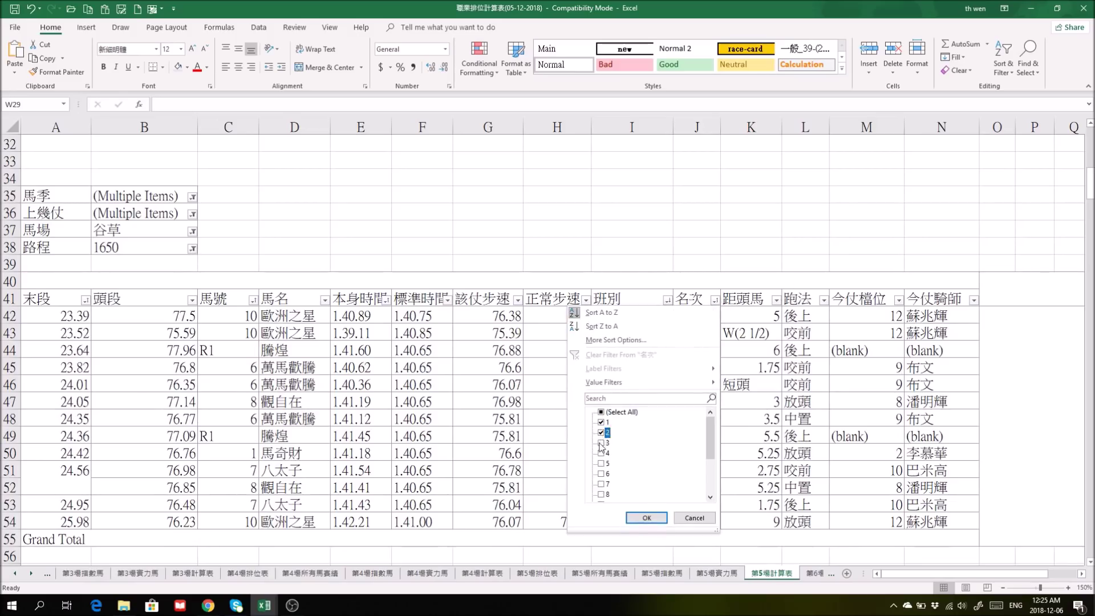
{"action": "left_click", "coordinate": [601, 453]}
{"action": "left_click", "coordinate": [646, 518]}
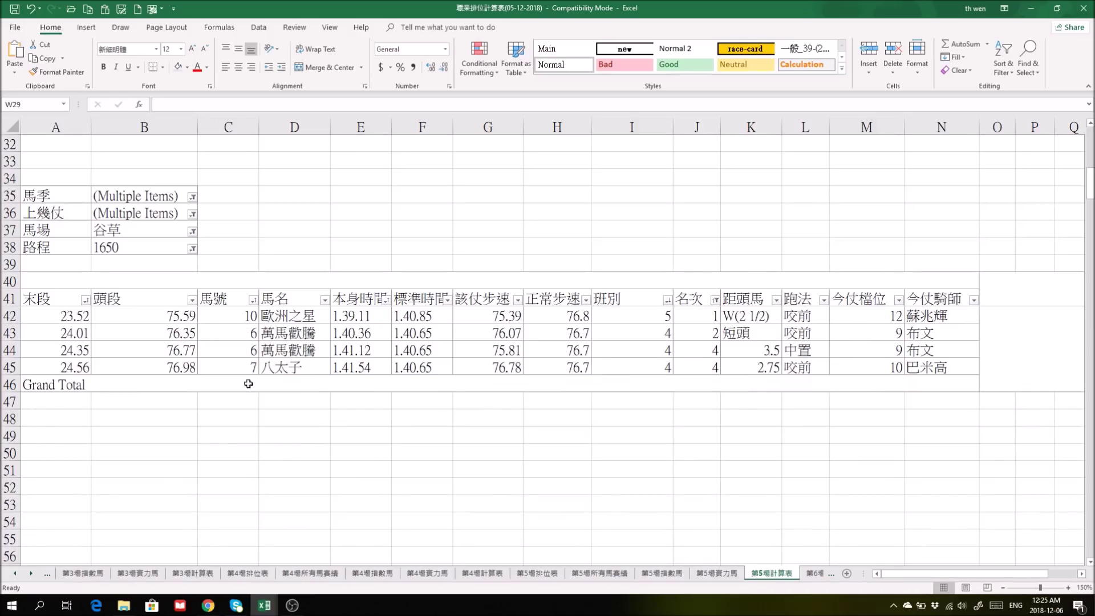
Move the 本身時間 field to the front of the lower pivot table's row columns, ahead of 末段
{"action": "left_click", "coordinate": [363, 291]}
{"action": "left_click_drag", "start_coordinate": [364, 308], "coordinate": [95, 359]}
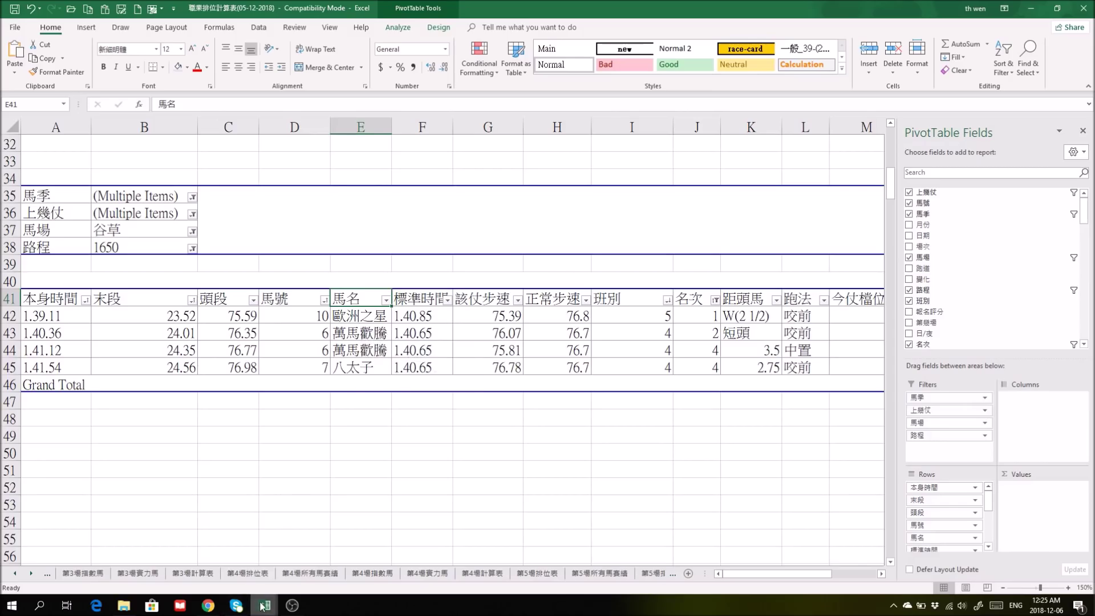
Switch to the 過關馬匹資料 workbook and check shortlisted horses 萬馬歡騰 and 八太子 on the 第5場 sheet
{"action": "mouse_move", "coordinate": [262, 606]}
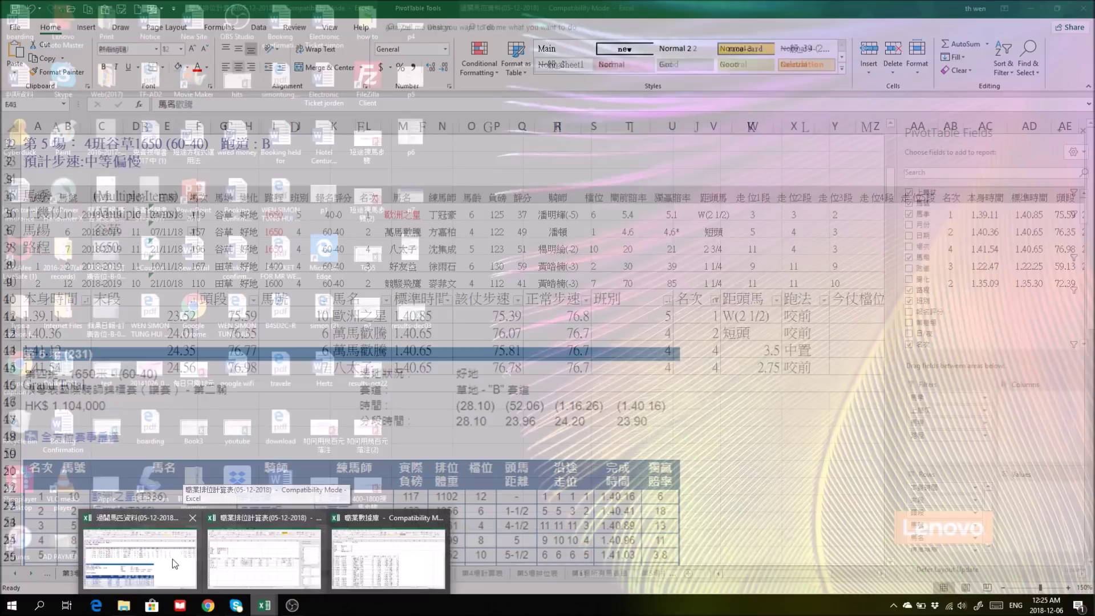
{"action": "left_click", "coordinate": [172, 560]}
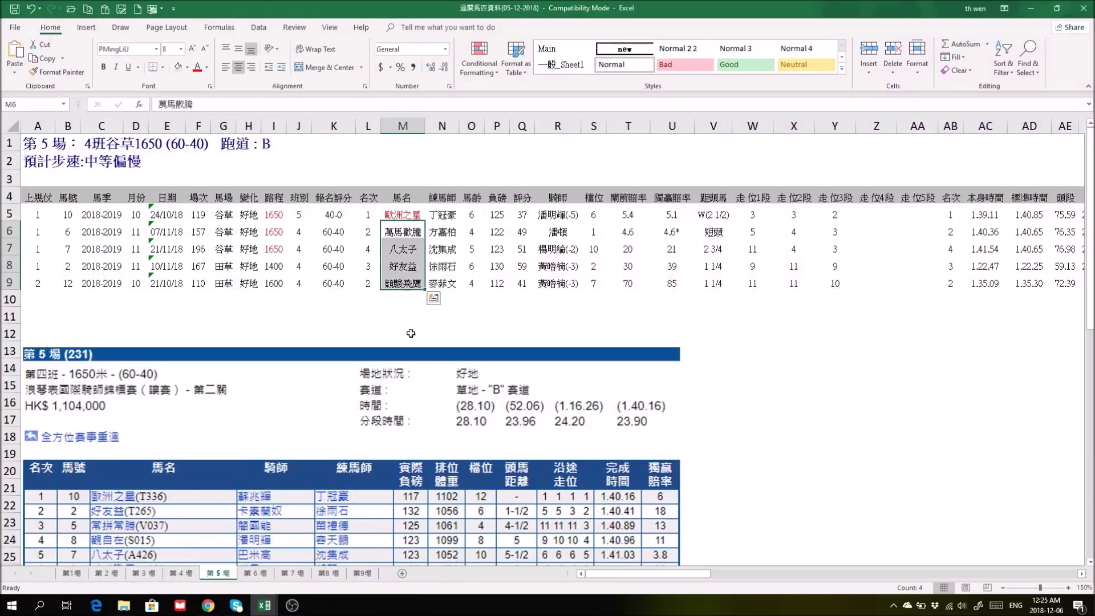
{"action": "left_click", "coordinate": [402, 303]}
{"action": "left_click", "coordinate": [409, 231]}
{"action": "left_click_drag", "start_coordinate": [408, 231], "coordinate": [411, 249]}
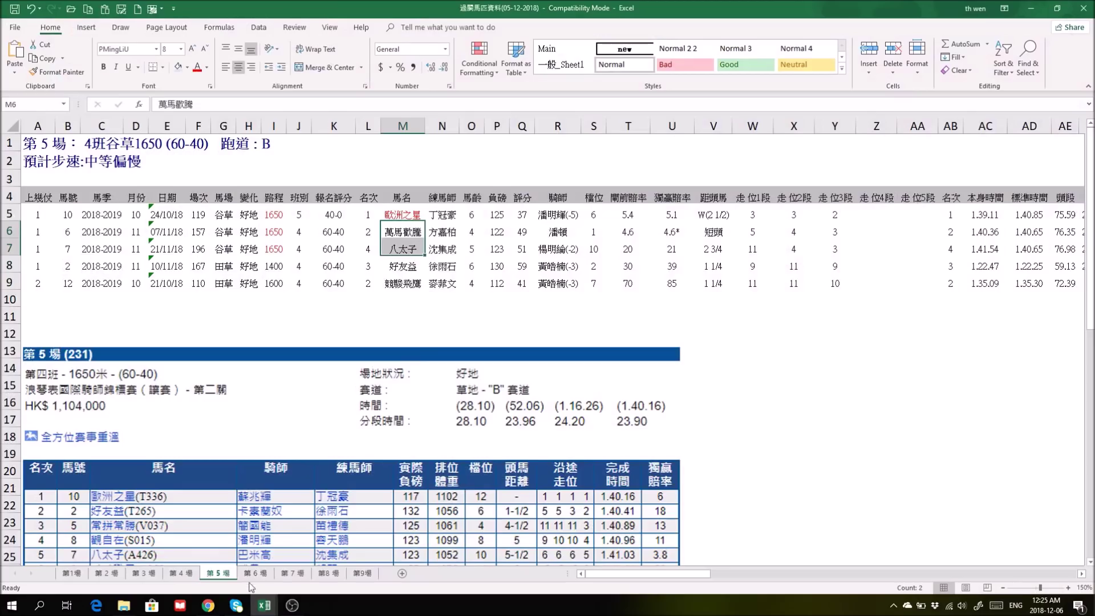
Return to the 職業排位計算表 workbook and include (blank) again in the lower pivot table's 上幾仗 filter
{"action": "mouse_move", "coordinate": [264, 605]}
{"action": "mouse_move", "coordinate": [371, 569]}
{"action": "left_click", "coordinate": [264, 556]}
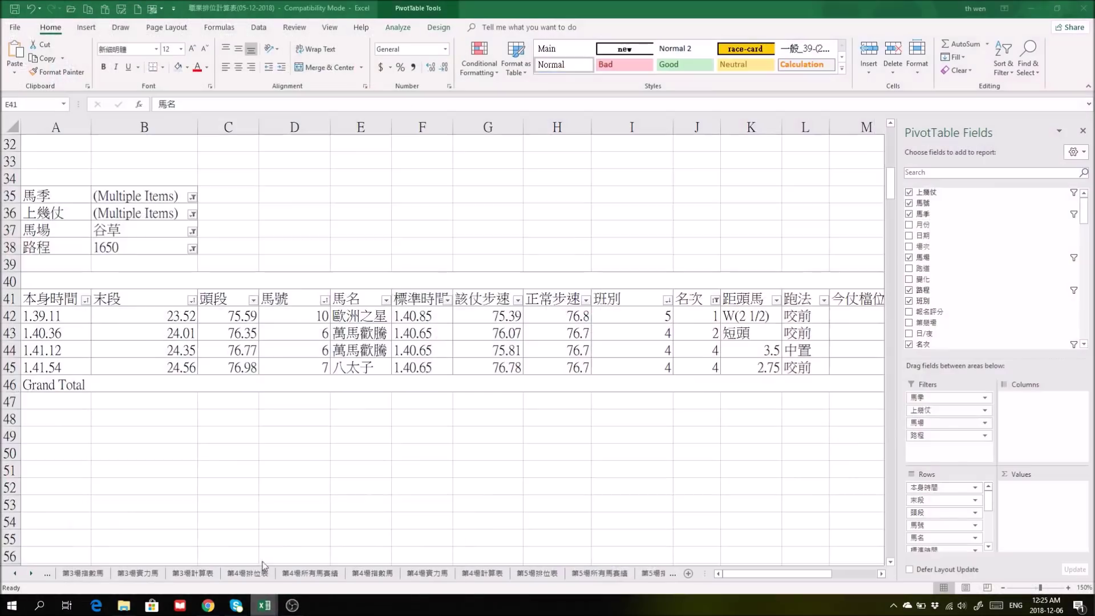
{"action": "left_click", "coordinate": [192, 197]}
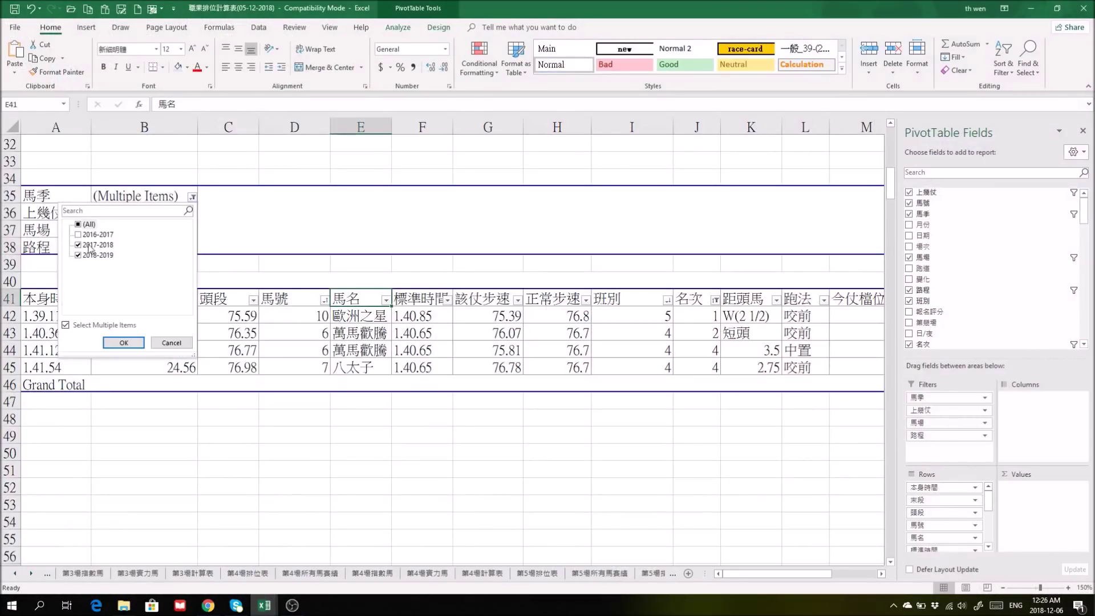
{"action": "left_click", "coordinate": [246, 236]}
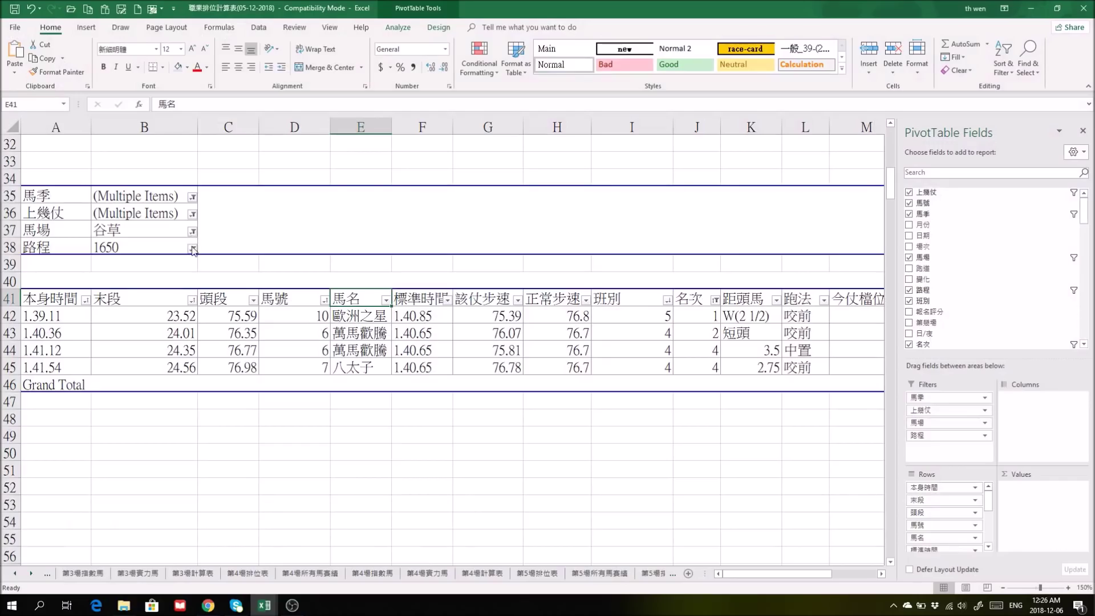
{"action": "left_click", "coordinate": [192, 214]}
{"action": "left_click", "coordinate": [78, 283]}
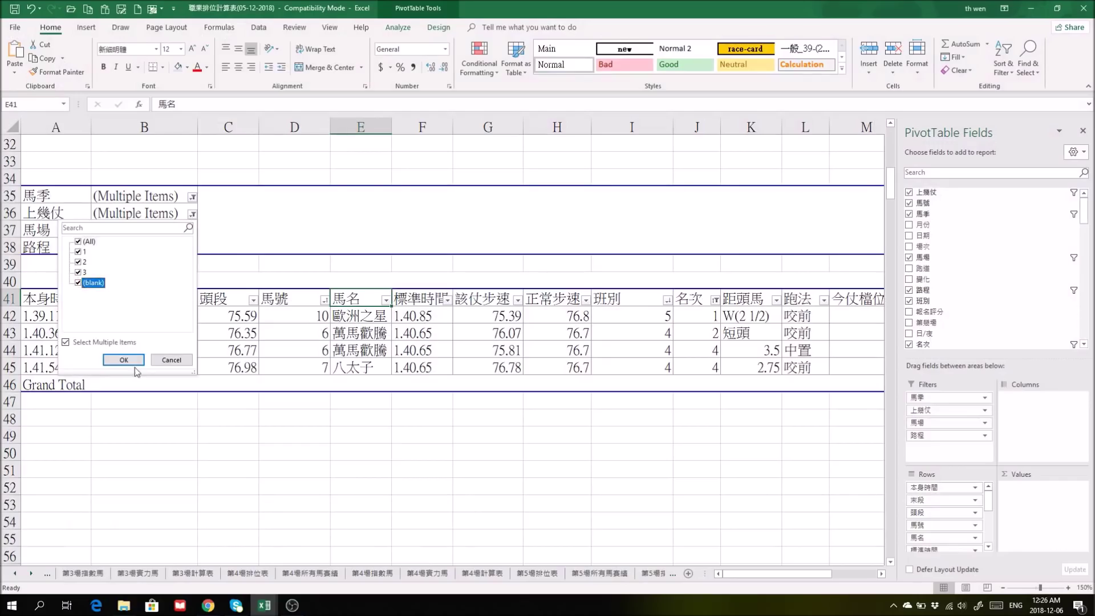
{"action": "left_click", "coordinate": [131, 361]}
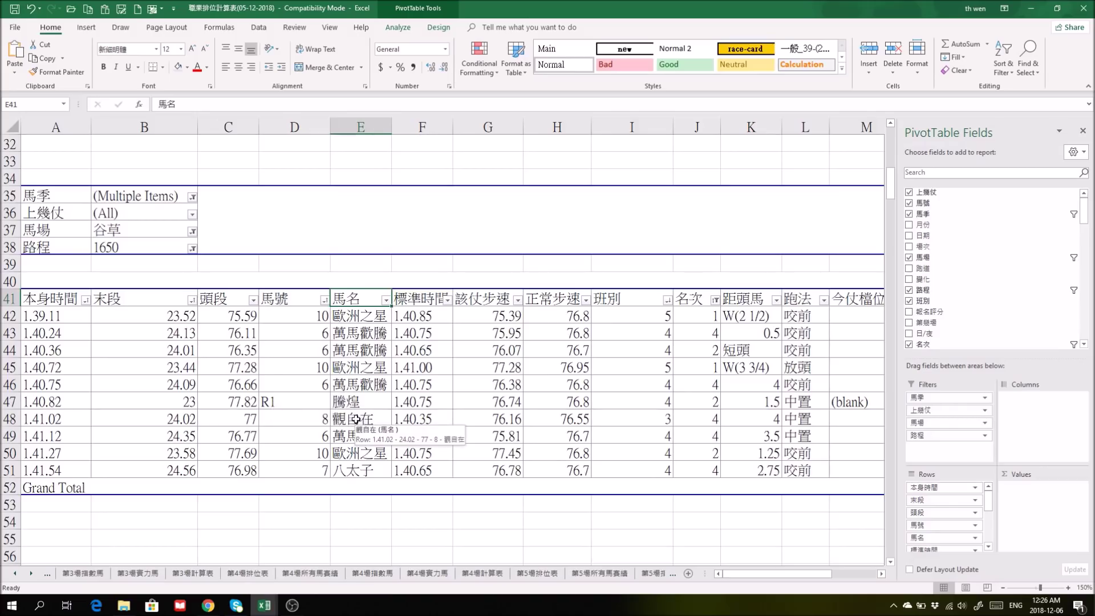
Filter the 馬名 column on the 第5場所有馬賽績 sheet to 觀自在 only
{"action": "left_click", "coordinate": [599, 573]}
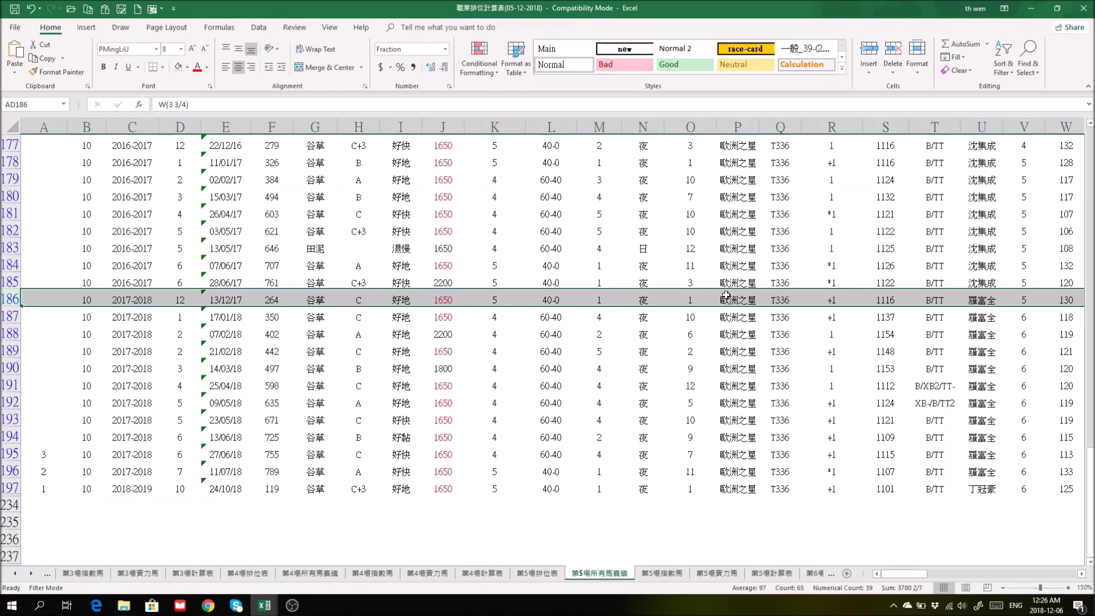
{"action": "scroll", "coordinate": [733, 283], "scroll_direction": "up", "scroll_amount": 2}
{"action": "left_click", "coordinate": [754, 214]}
{"action": "left_click", "coordinate": [650, 327]}
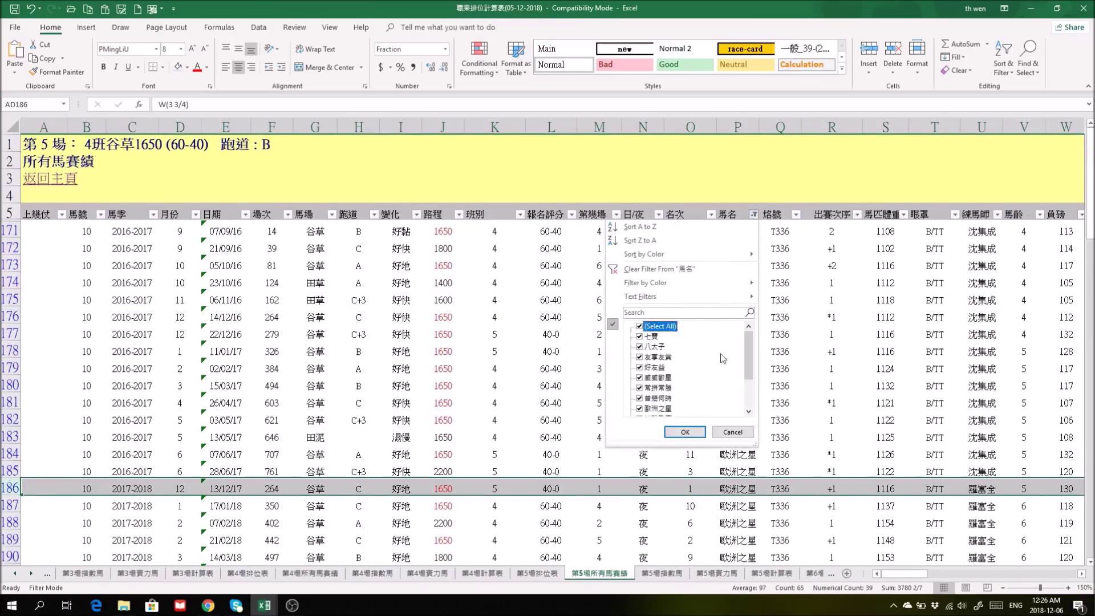
{"action": "left_click", "coordinate": [642, 327]}
{"action": "scroll", "coordinate": [672, 388], "scroll_direction": "down", "scroll_amount": 3}
{"action": "left_click", "coordinate": [641, 389]}
{"action": "left_click", "coordinate": [687, 432]}
{"action": "key", "text": "ctrl+z"}
Highlight 觀自在's four 2018-2019 runs and review their margins, running positions and sectional times
{"action": "scroll", "coordinate": [802, 508], "scroll_direction": "down", "scroll_amount": 2}
{"action": "left_click_drag", "start_coordinate": [10, 489], "coordinate": [12, 536]}
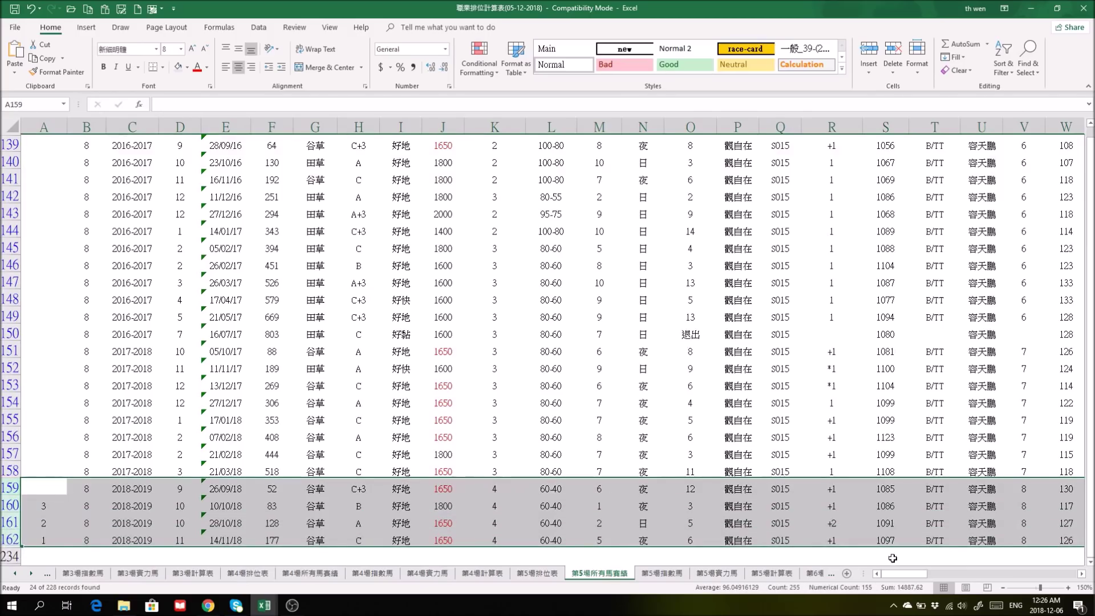
{"action": "left_click_drag", "start_coordinate": [923, 575], "coordinate": [969, 584]}
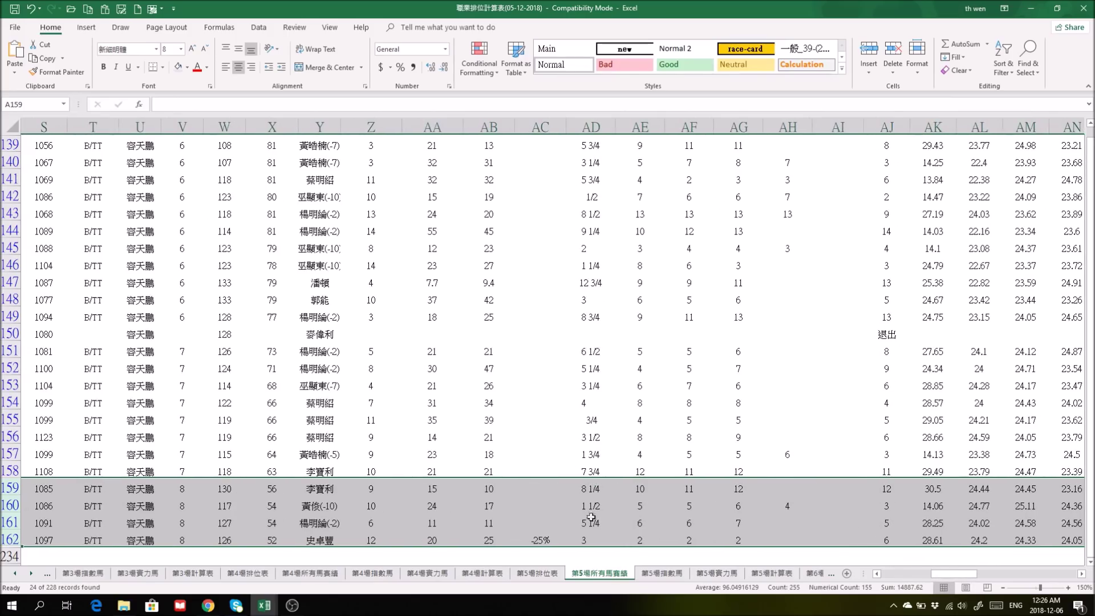
{"action": "left_click_drag", "start_coordinate": [973, 574], "coordinate": [920, 574]}
Open the 第5場實力馬 sheet and examine 好友益's run in the 上3仗它程前4名 section
{"action": "left_click", "coordinate": [707, 573]}
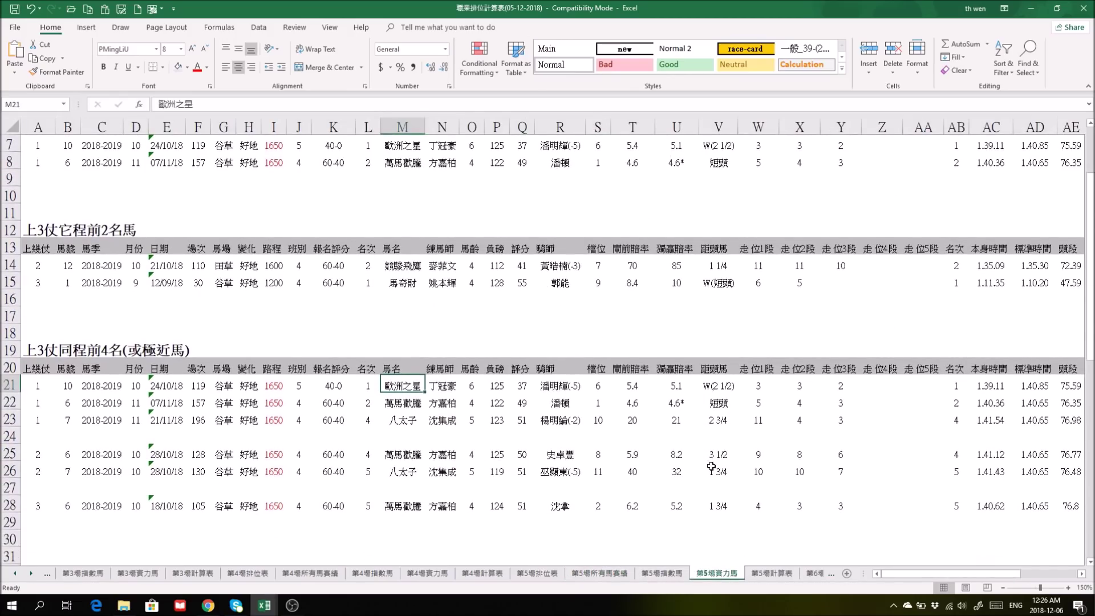
{"action": "scroll", "coordinate": [713, 467], "scroll_direction": "down", "scroll_amount": 3}
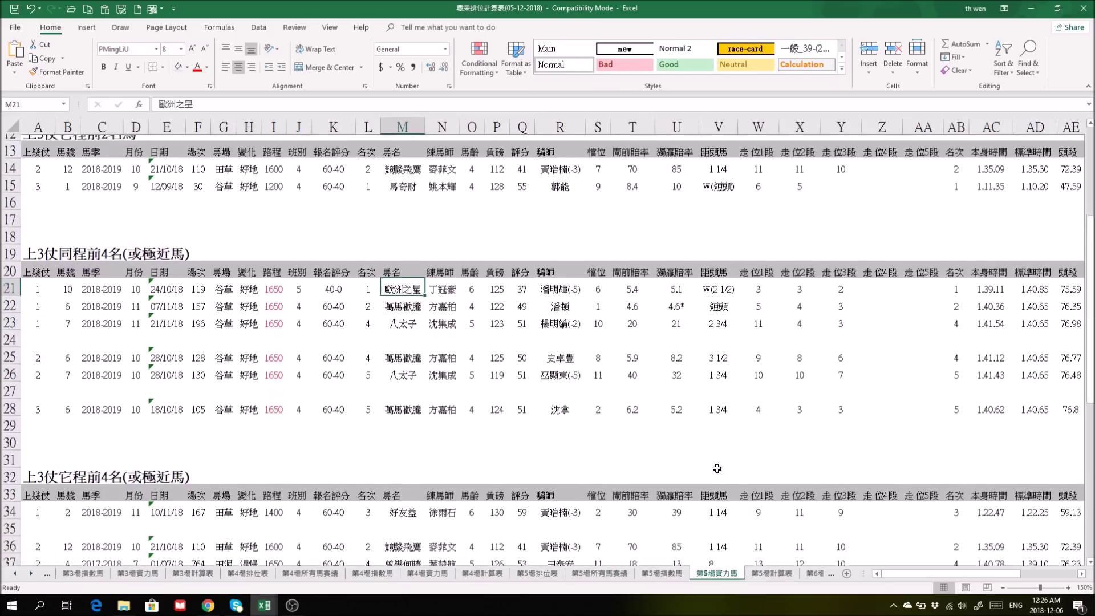
{"action": "scroll", "coordinate": [717, 468], "scroll_direction": "down", "scroll_amount": 2}
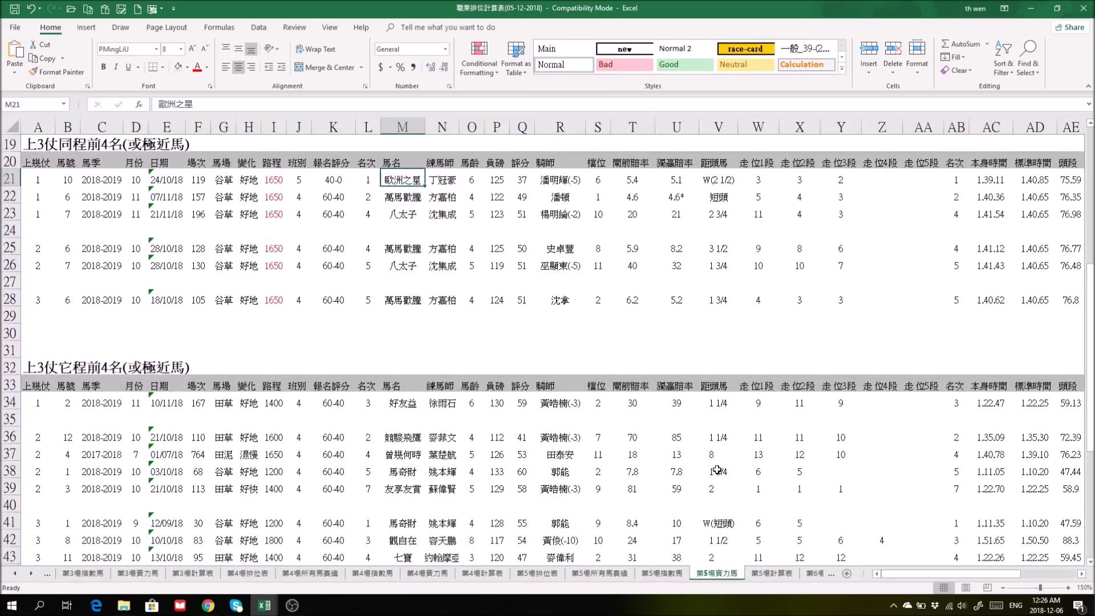
{"action": "left_click", "coordinate": [409, 403]}
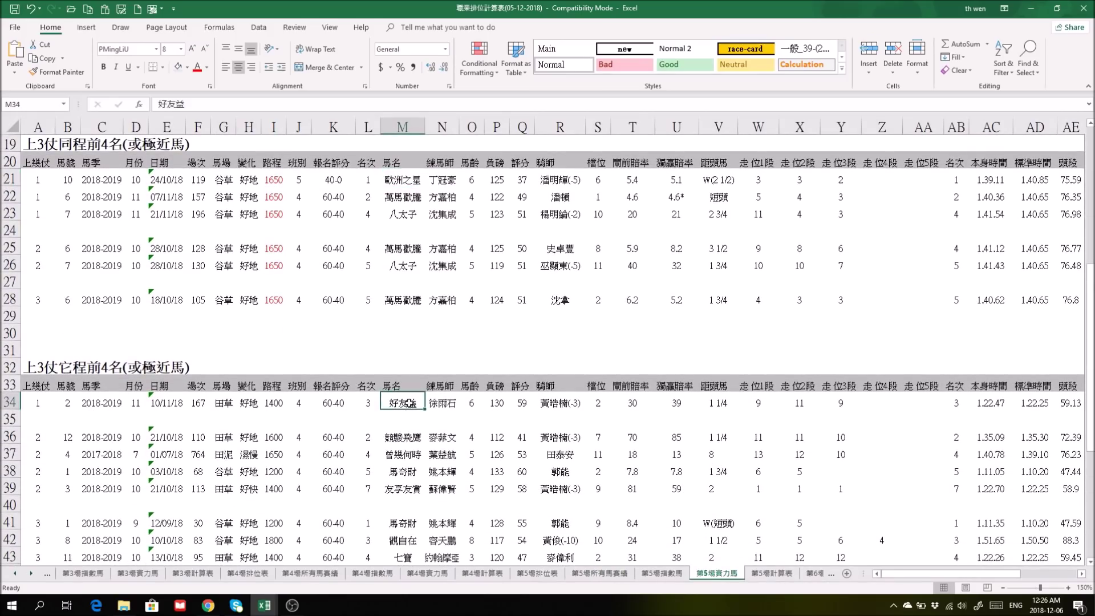
{"action": "left_click", "coordinate": [10, 403]}
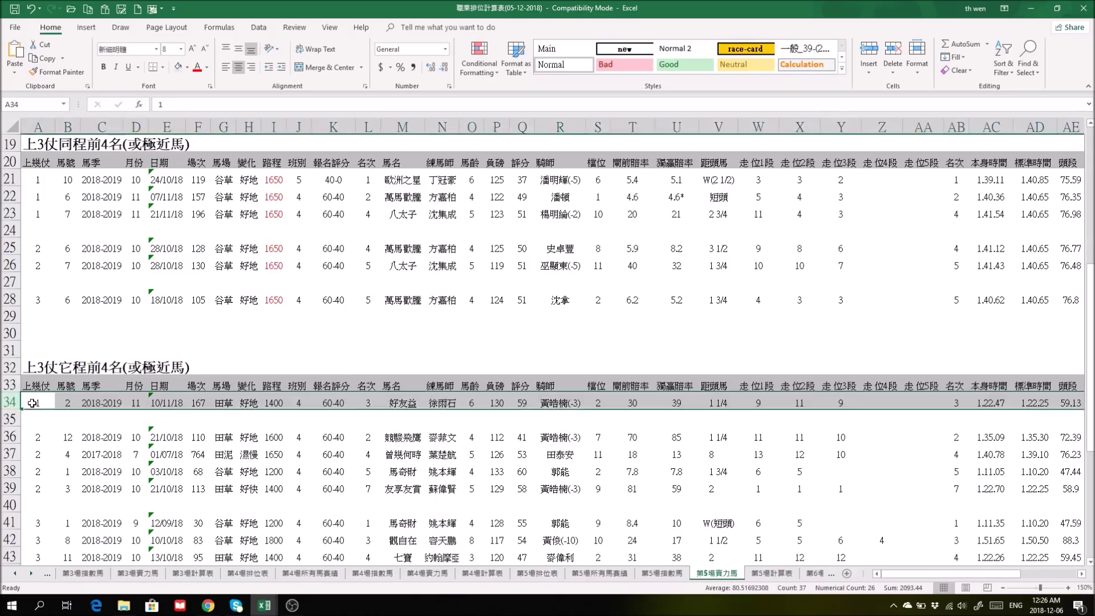
{"action": "left_click", "coordinate": [36, 403]}
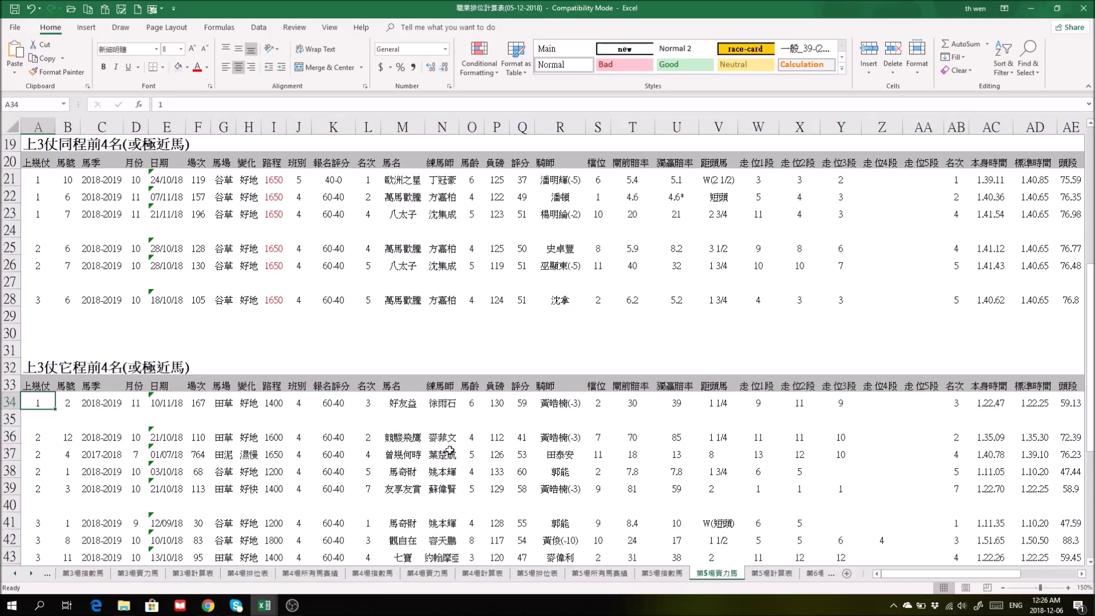
Examine 競駿飛鷹's 1600 m run in row 36, checking its class, distance and season
{"action": "left_click", "coordinate": [402, 438]}
{"action": "left_click", "coordinate": [293, 438]}
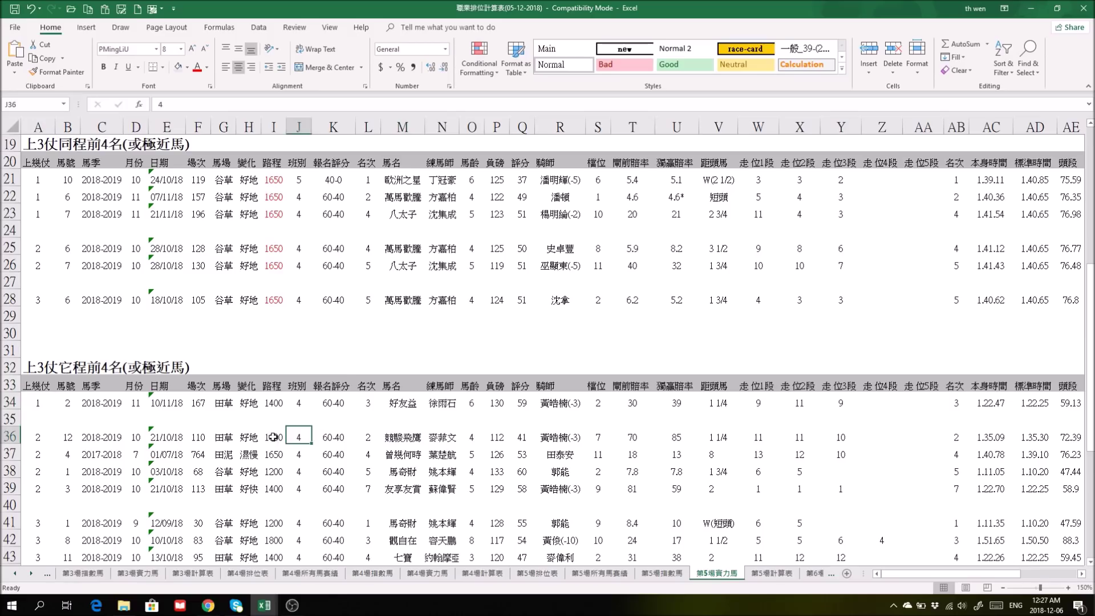
{"action": "left_click", "coordinate": [473, 437]}
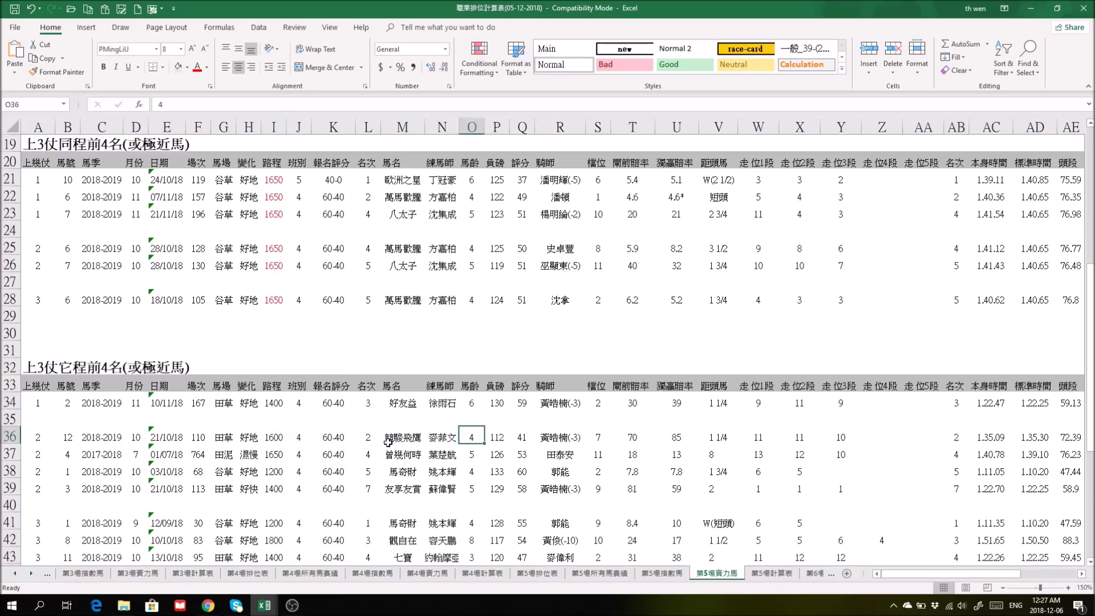
{"action": "left_click", "coordinate": [85, 437]}
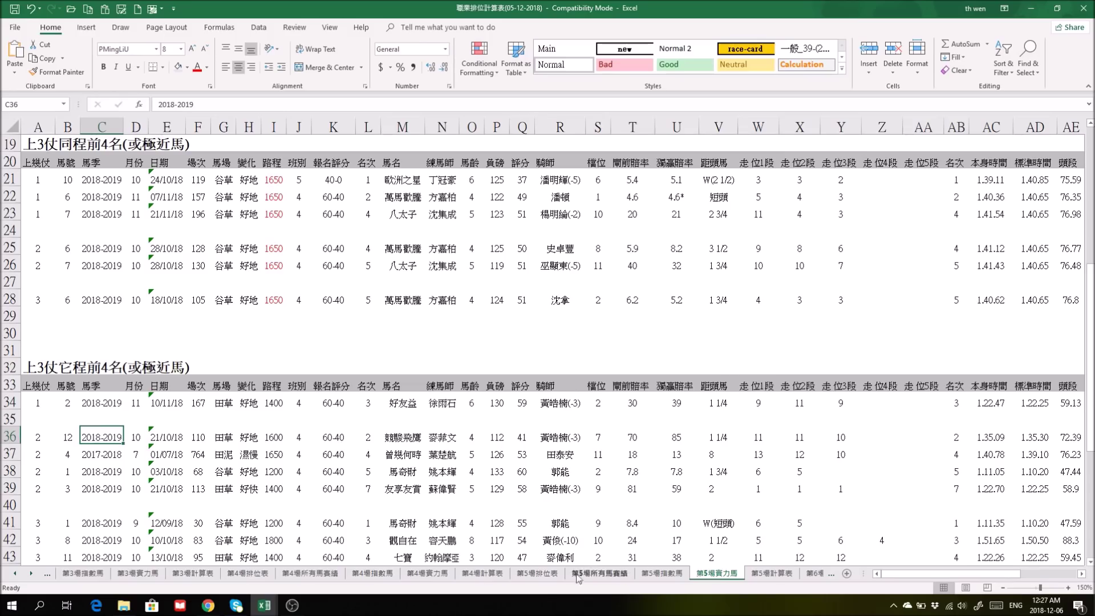
Switch to the 過關馬匹資料 workbook and review the race 5 shortlist, including 歐洲之星, on the 第5場 sheet
{"action": "mouse_move", "coordinate": [264, 605]}
{"action": "left_click", "coordinate": [161, 559]}
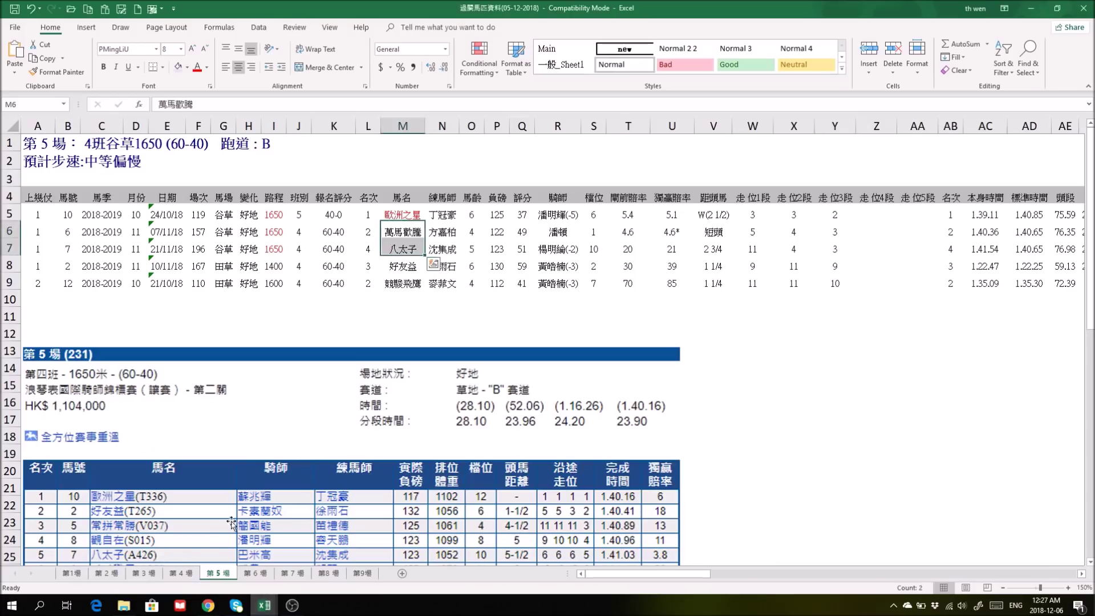
{"action": "left_click", "coordinate": [409, 234]}
{"action": "left_click_drag", "start_coordinate": [409, 239], "coordinate": [412, 277]}
{"action": "left_click", "coordinate": [505, 277]}
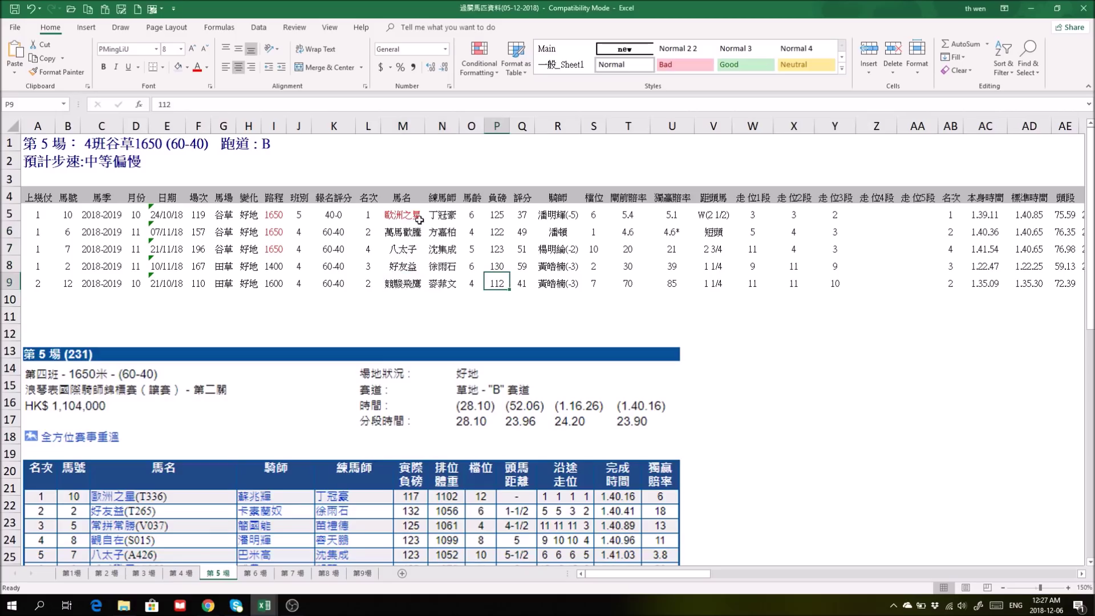
{"action": "left_click", "coordinate": [411, 215]}
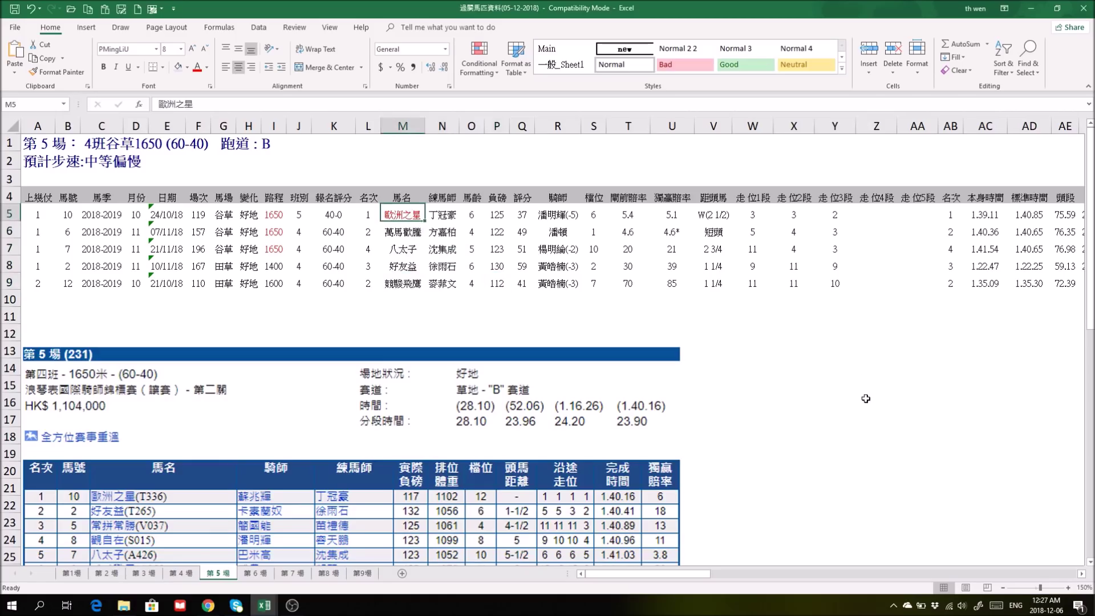
Compare the race 5 finishing order and dividends with the shortlist, singling out 歐洲之星 from the other four horses
{"action": "scroll", "coordinate": [733, 421], "scroll_direction": "down", "scroll_amount": 2}
{"action": "scroll", "coordinate": [733, 421], "scroll_direction": "up", "scroll_amount": 2}
{"action": "scroll", "coordinate": [872, 438], "scroll_direction": "down", "scroll_amount": 6}
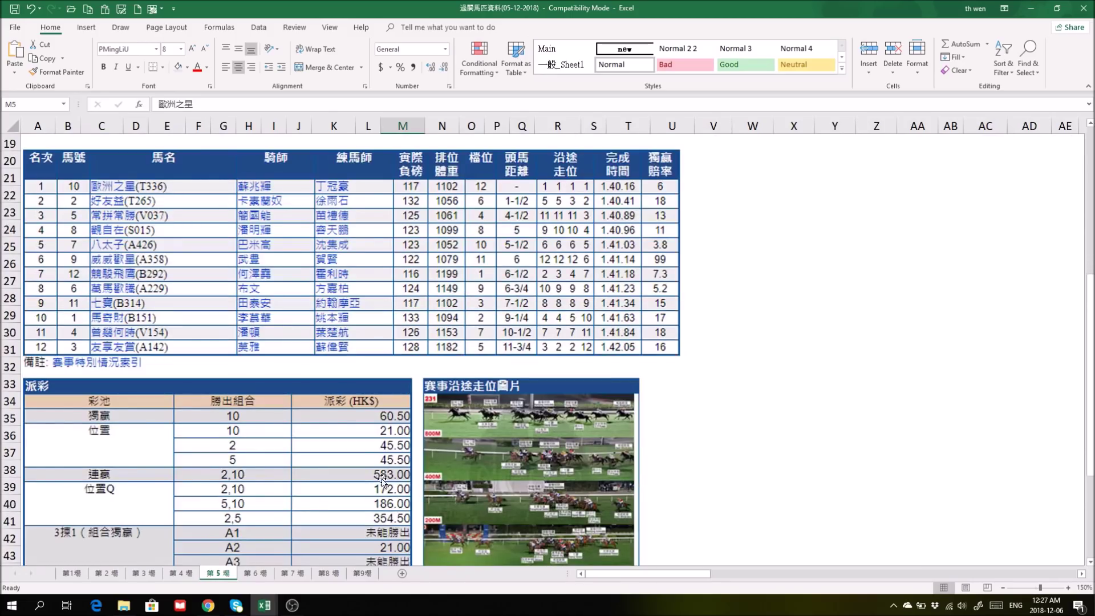
{"action": "scroll", "coordinate": [384, 481], "scroll_direction": "up", "scroll_amount": 6}
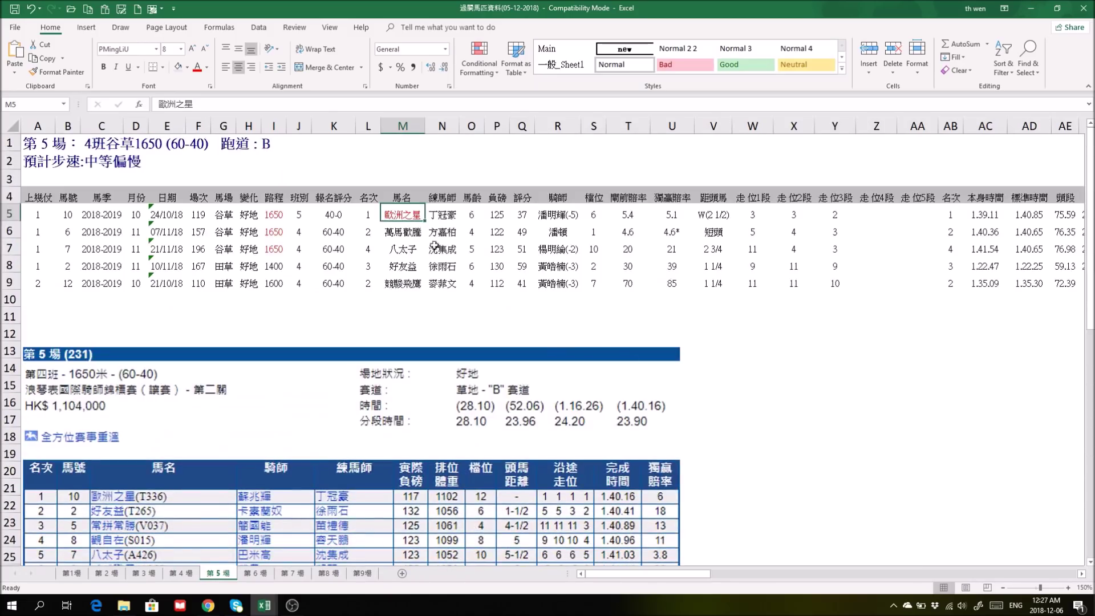
{"action": "left_click_drag", "start_coordinate": [397, 231], "coordinate": [401, 281]}
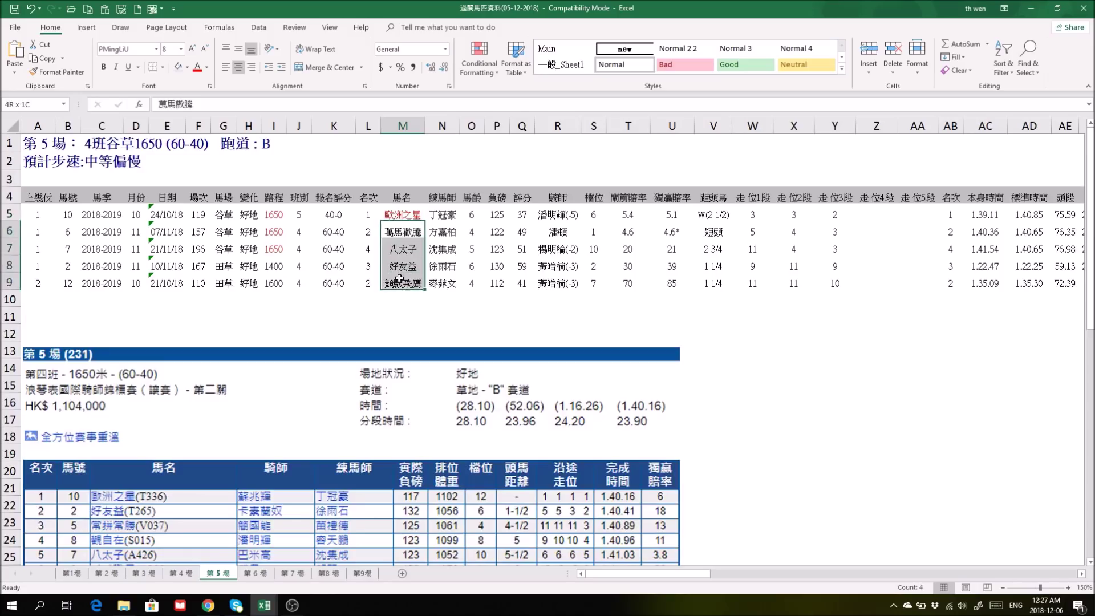
{"action": "left_click", "coordinate": [402, 214]}
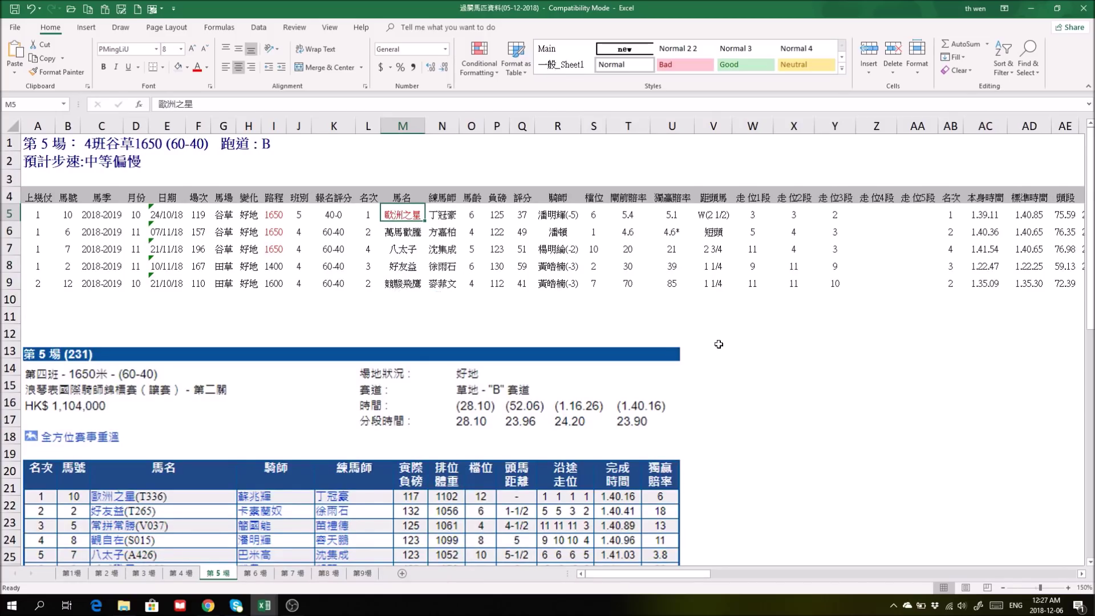
Compare the shortlisted horses' 本身時間 and 正常步速 values with the official race 5 times
{"action": "scroll", "coordinate": [787, 419], "scroll_direction": "down", "scroll_amount": 1}
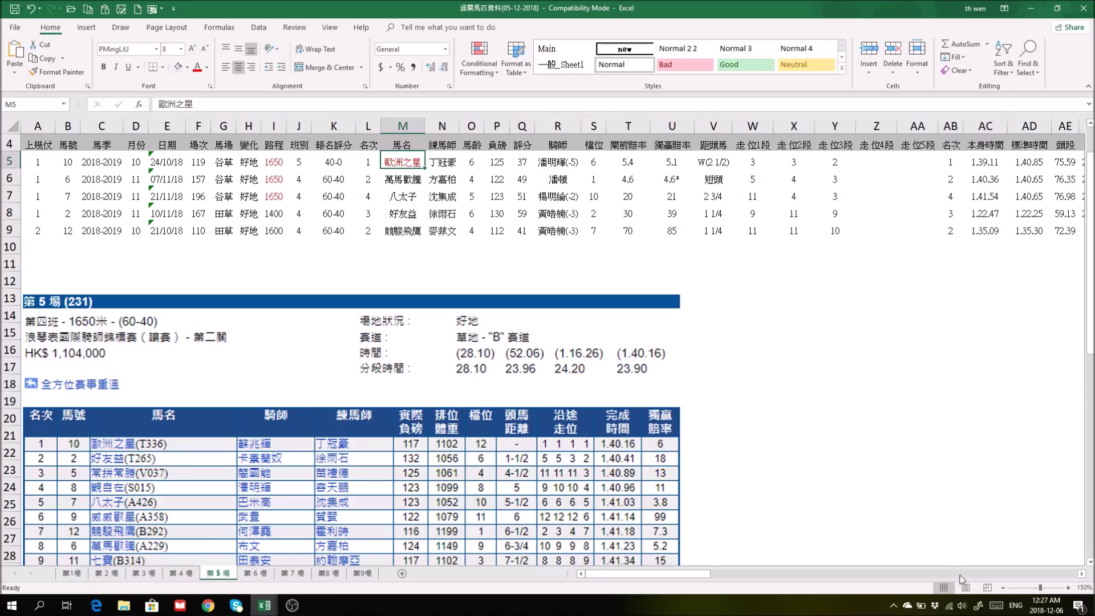
{"action": "left_click_drag", "start_coordinate": [706, 574], "coordinate": [747, 575]}
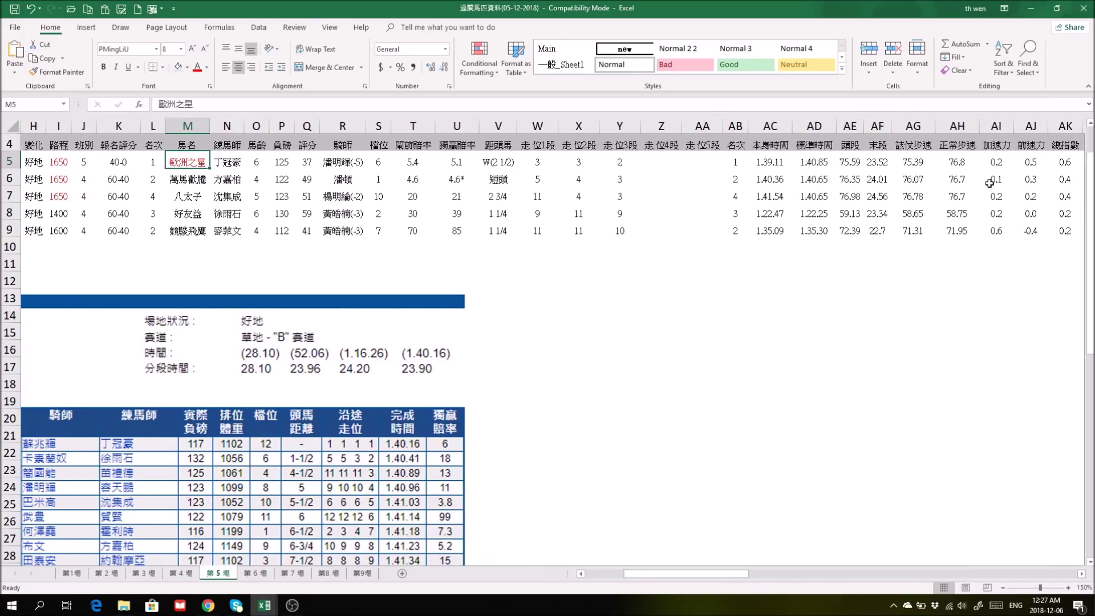
{"action": "left_click", "coordinate": [967, 178]}
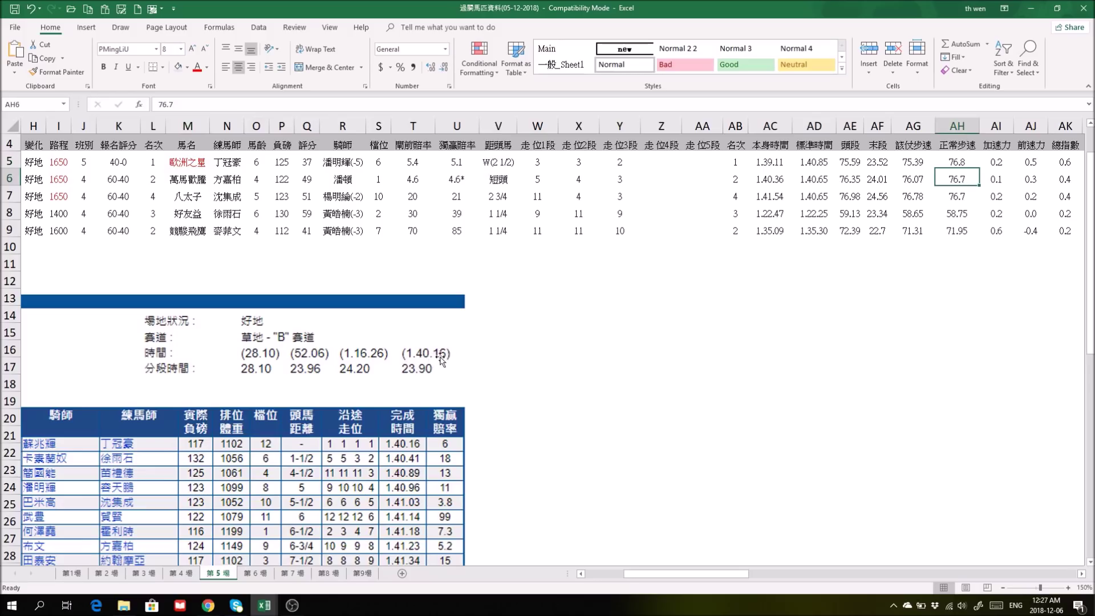
{"action": "left_click", "coordinate": [776, 181]}
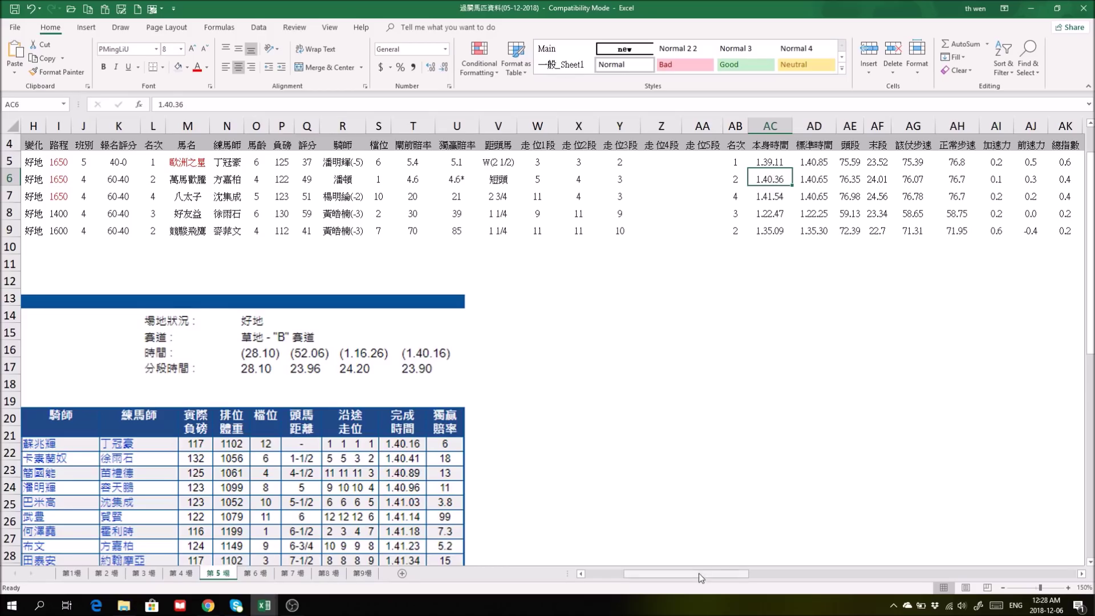
{"action": "scroll", "coordinate": [700, 574], "scroll_direction": "left", "scroll_amount": 3}
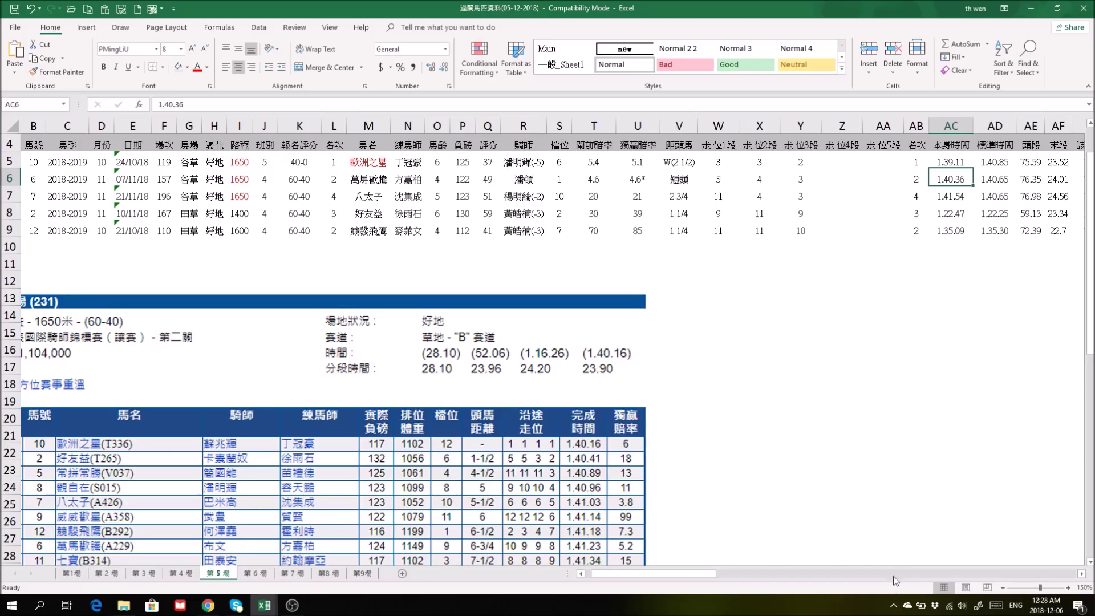
{"action": "left_click_drag", "start_coordinate": [680, 575], "coordinate": [777, 513]}
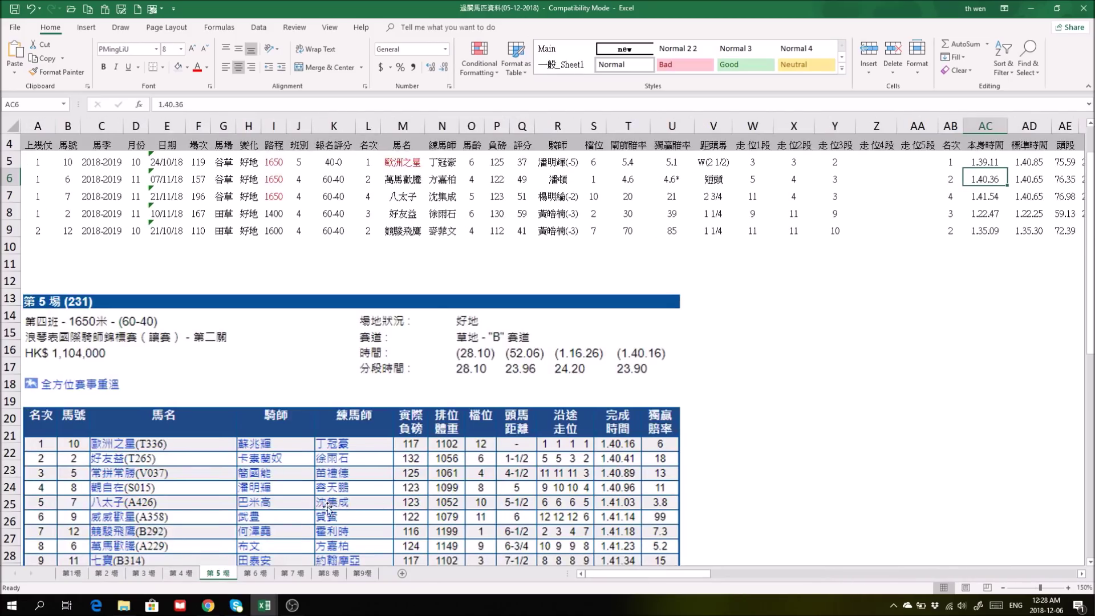
Switch to the 職業排位計算表 workbook and open the race 7 實力馬 sheet from its home page
{"action": "left_click", "coordinate": [264, 606]}
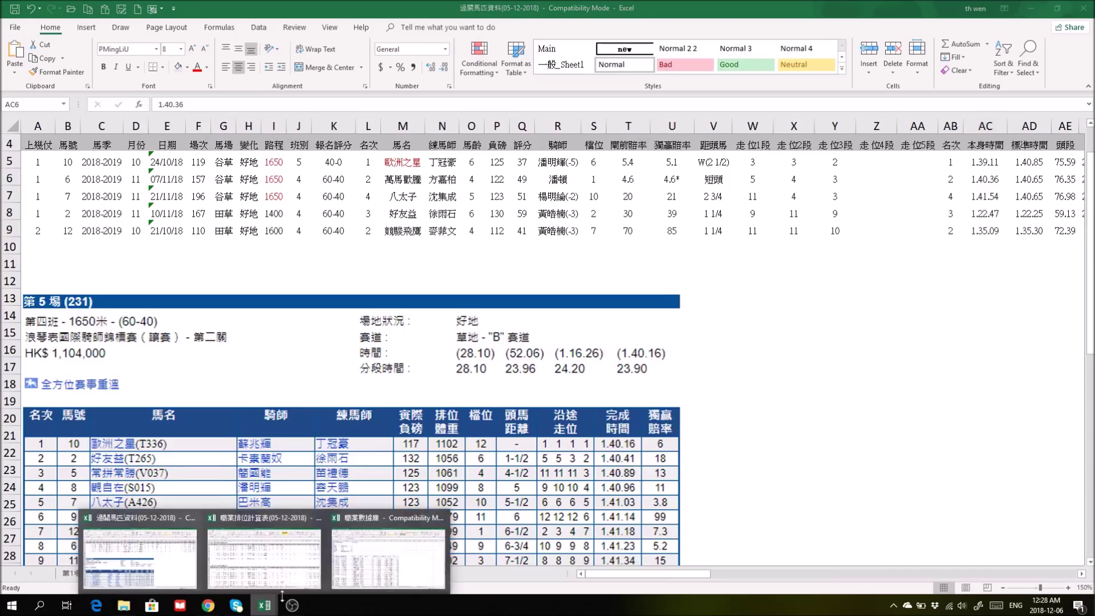
{"action": "left_click", "coordinate": [294, 557]}
{"action": "scroll", "coordinate": [105, 317], "scroll_direction": "up", "scroll_amount": 4}
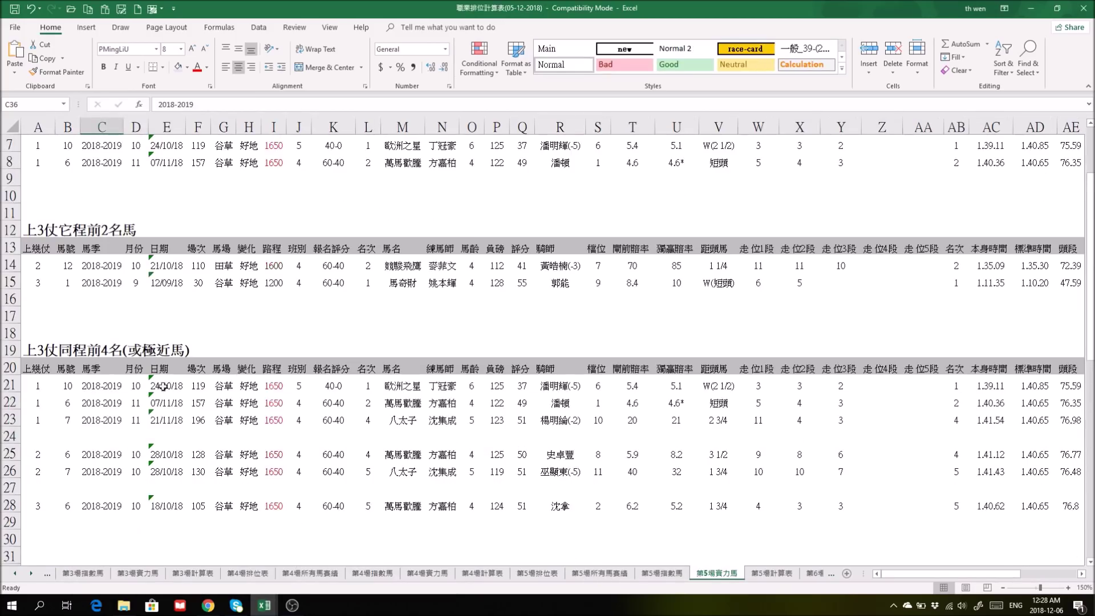
{"action": "scroll", "coordinate": [106, 318], "scroll_direction": "up", "scroll_amount": 1}
{"action": "scroll", "coordinate": [106, 318], "scroll_direction": "up", "scroll_amount": 1}
{"action": "left_click", "coordinate": [48, 238]}
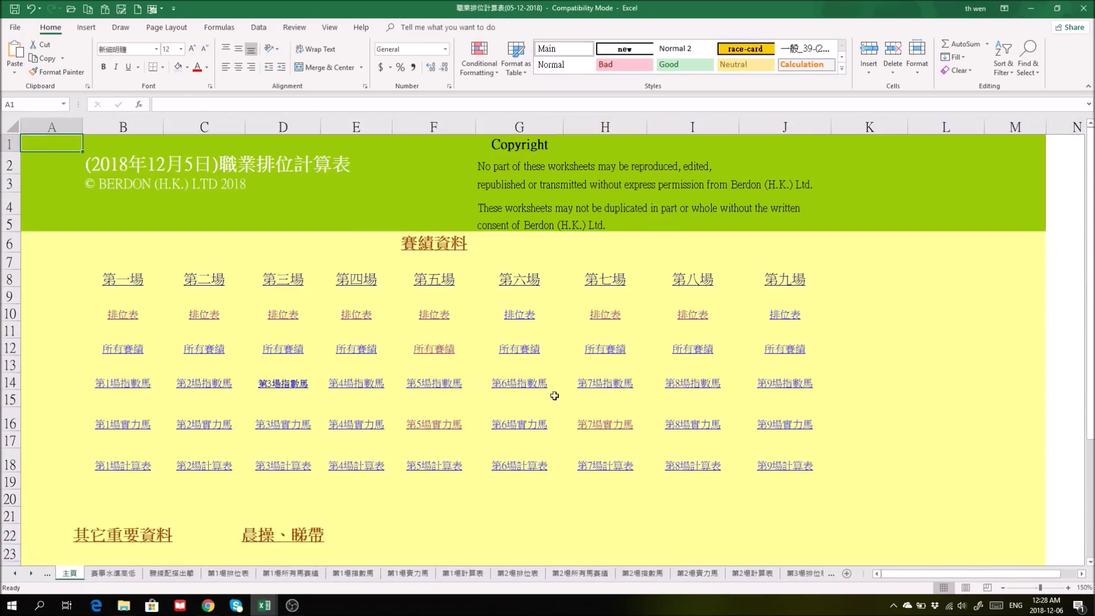
{"action": "left_click", "coordinate": [618, 429]}
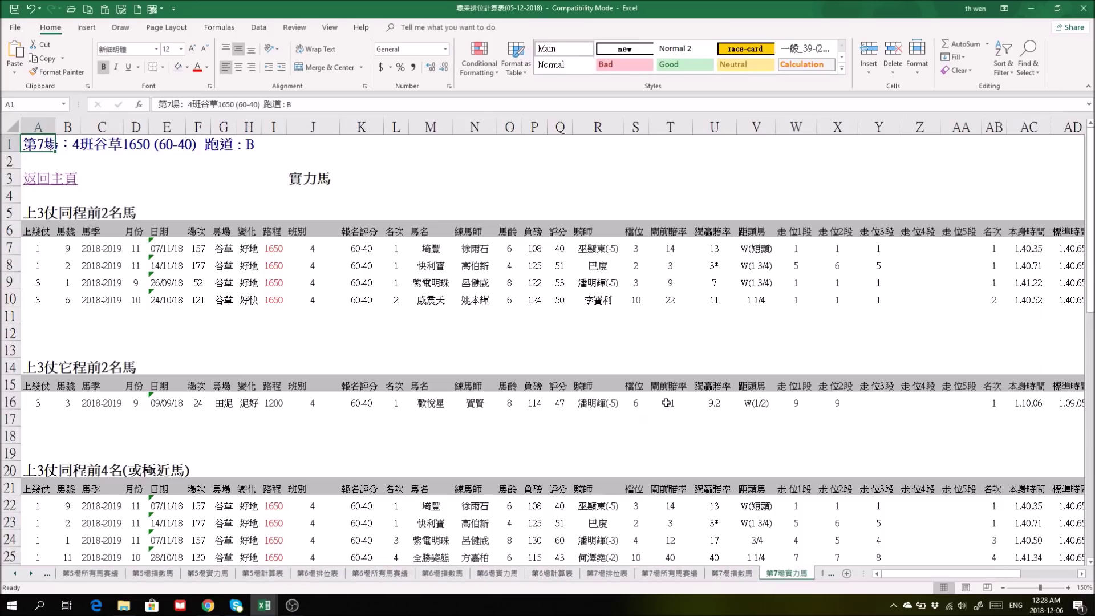
Review the same-distance top-four horses, comparing 埼豐's 本身時間 with 標準時間 and its 該仗步速 with 正常步速 in row 22
{"action": "scroll", "coordinate": [772, 455], "scroll_direction": "down", "scroll_amount": 4}
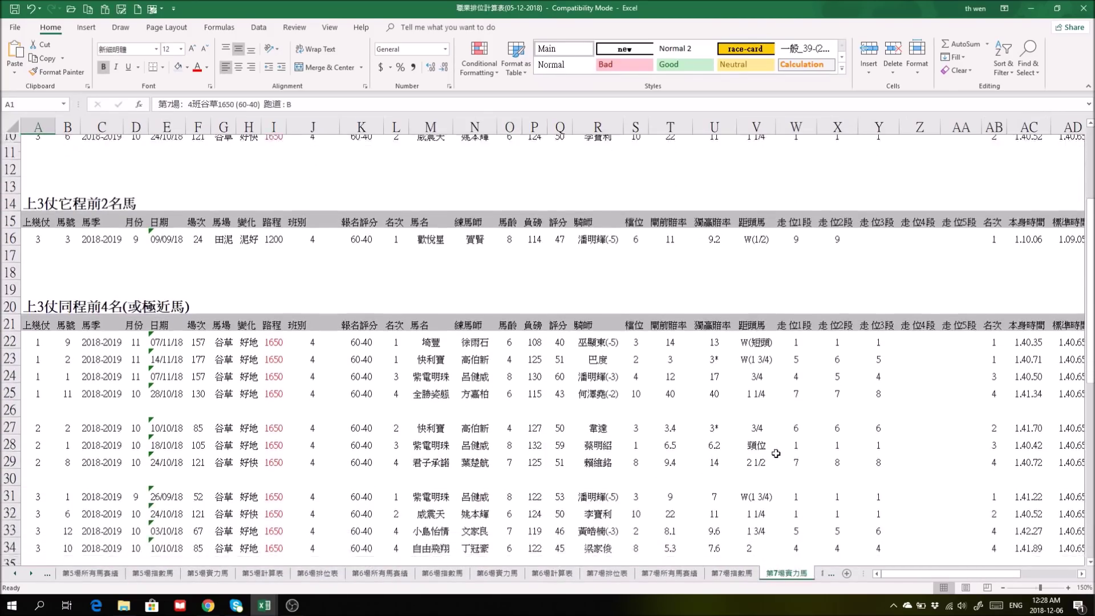
{"action": "left_click_drag", "start_coordinate": [429, 300], "coordinate": [450, 509]}
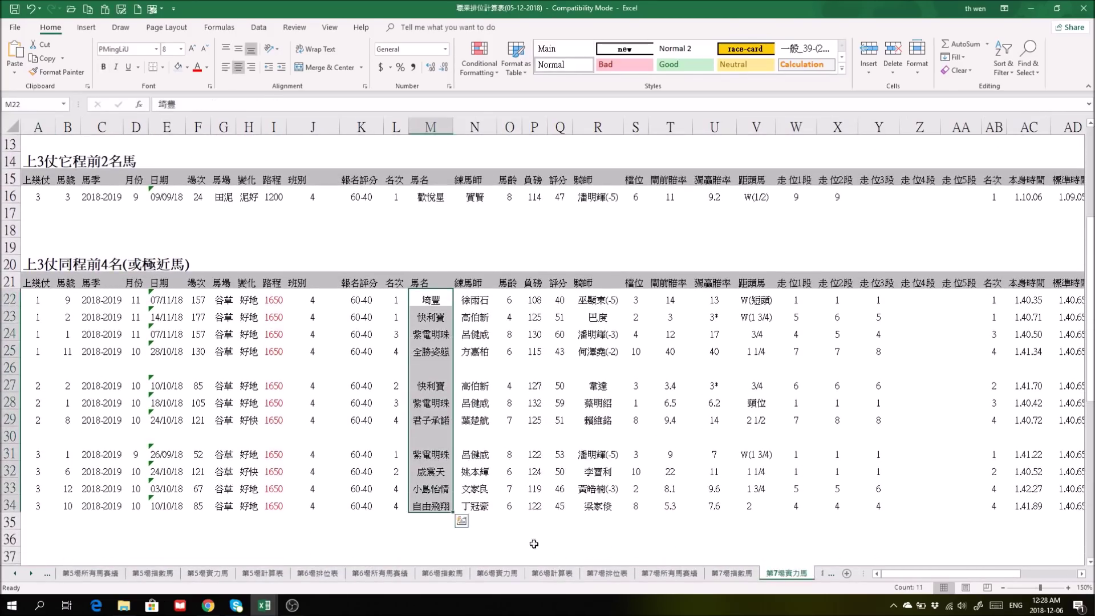
{"action": "left_click_drag", "start_coordinate": [992, 575], "coordinate": [1026, 577]}
{"action": "left_click_drag", "start_coordinate": [591, 299], "coordinate": [782, 301]}
{"action": "left_click_drag", "start_coordinate": [1000, 579], "coordinate": [1019, 577]}
{"action": "left_click_drag", "start_coordinate": [672, 299], "coordinate": [708, 300]}
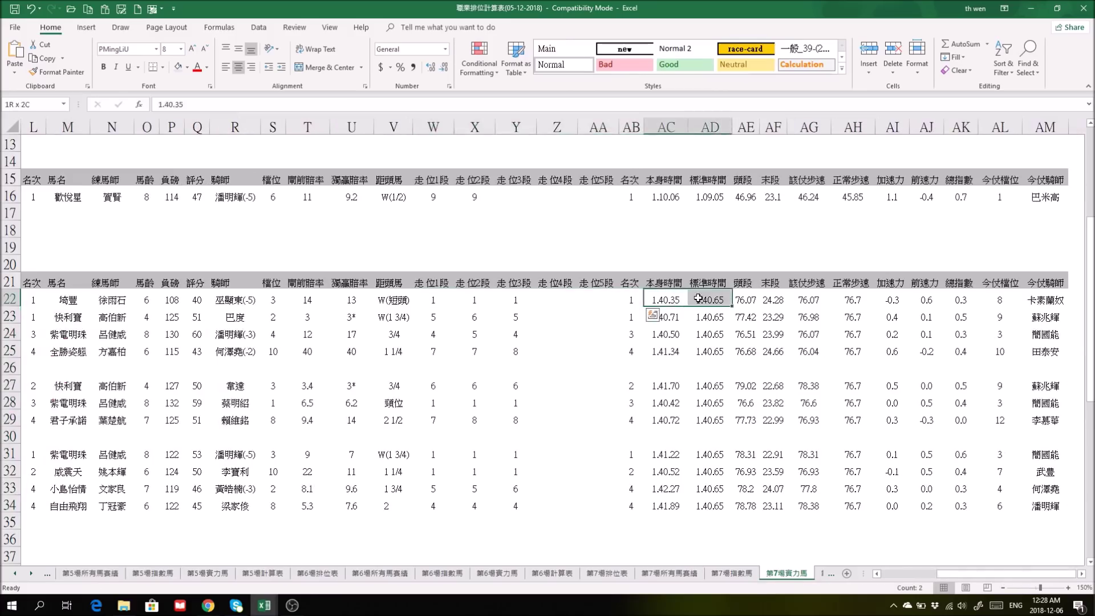
{"action": "left_click", "coordinate": [811, 302]}
{"action": "left_click_drag", "start_coordinate": [859, 300], "coordinate": [816, 301]}
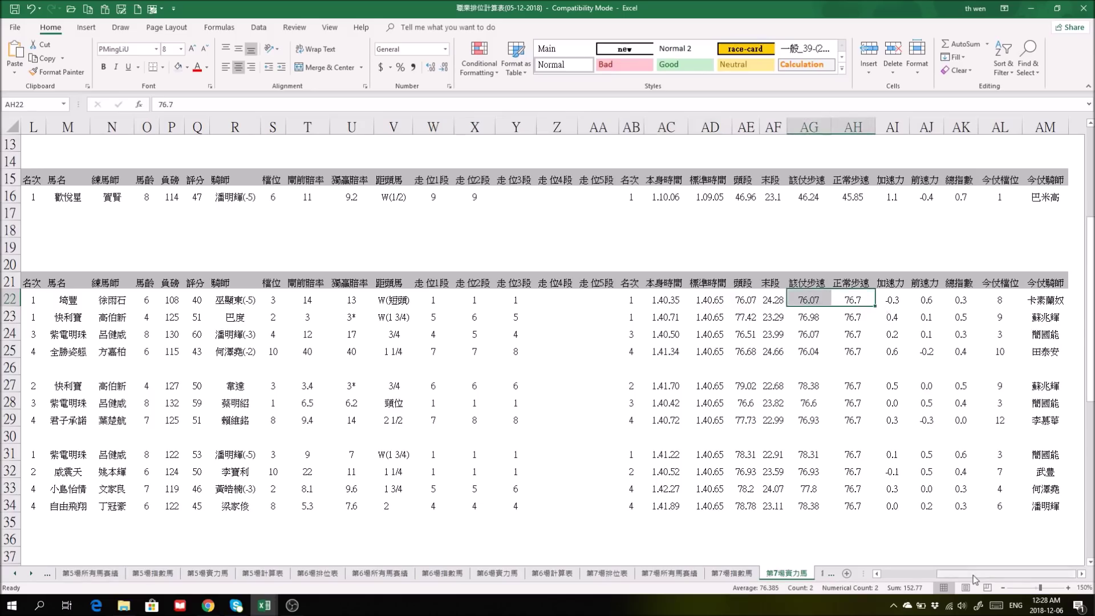
{"action": "left_click_drag", "start_coordinate": [973, 574], "coordinate": [912, 574]}
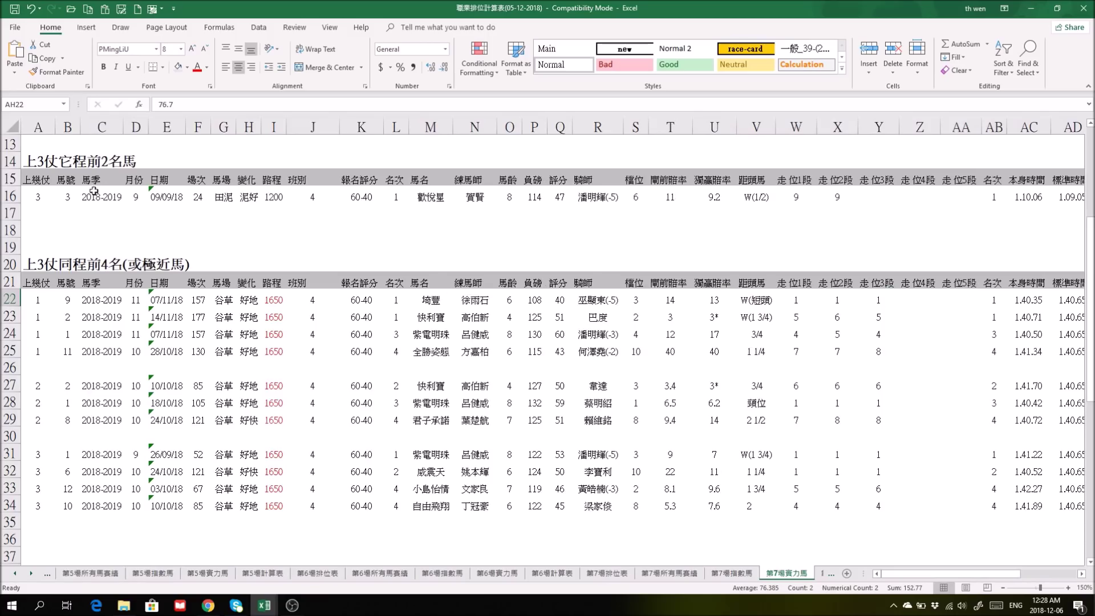
Return to the workbook's home page and open the 第7場計算表 sheet at its detailed run table
{"action": "scroll", "coordinate": [91, 191], "scroll_direction": "up", "scroll_amount": 4}
{"action": "left_click", "coordinate": [47, 185]}
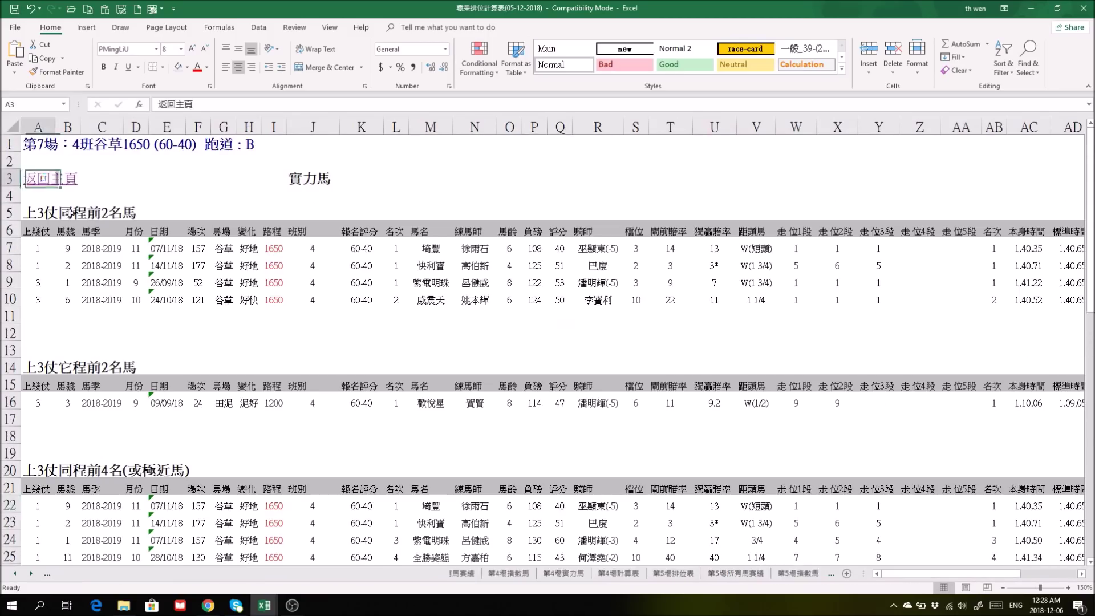
{"action": "left_click", "coordinate": [608, 466]}
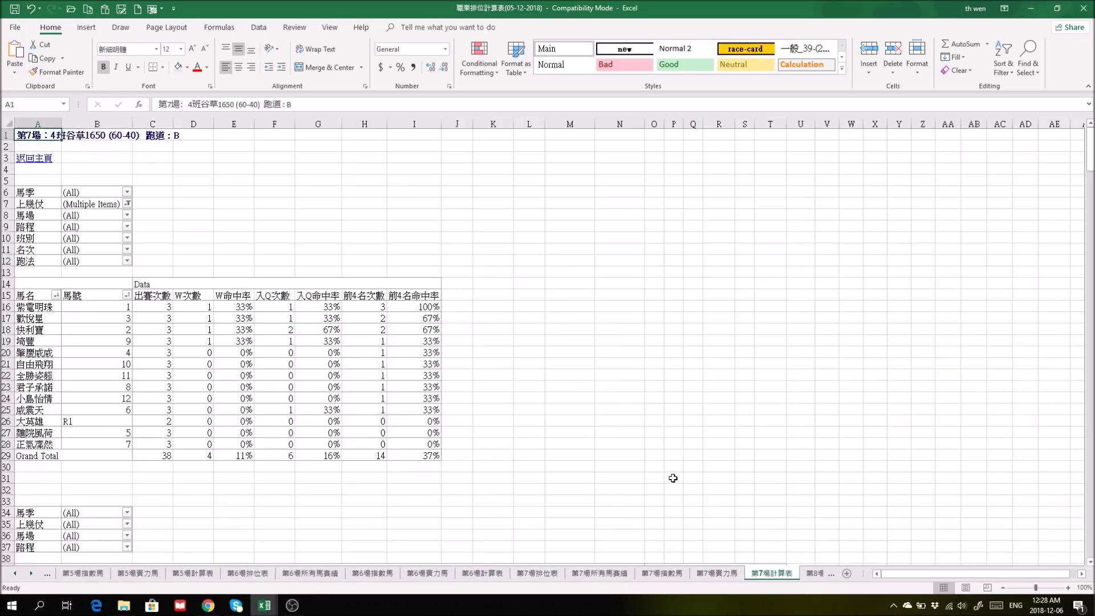
{"action": "scroll", "coordinate": [673, 480], "scroll_direction": "down", "scroll_amount": 7}
{"action": "left_click", "coordinate": [1067, 588]}
{"action": "left_click", "coordinate": [1067, 588]}
{"action": "left_click", "coordinate": [1067, 589]}
{"action": "left_click", "coordinate": [1067, 588]}
{"action": "left_click", "coordinate": [1067, 588]}
{"action": "left_click_drag", "start_coordinate": [995, 581], "coordinate": [970, 581]}
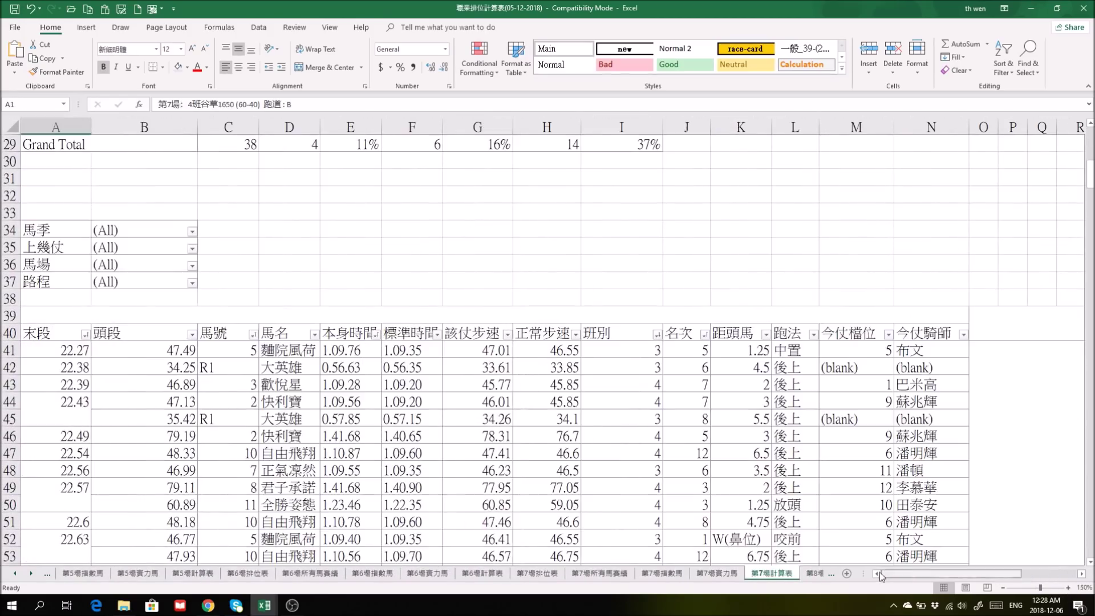
Exclude season 2016-2017 from the race 7 run table and narrow its 上幾仗 filter to the most recent starts
{"action": "left_click", "coordinate": [192, 233]}
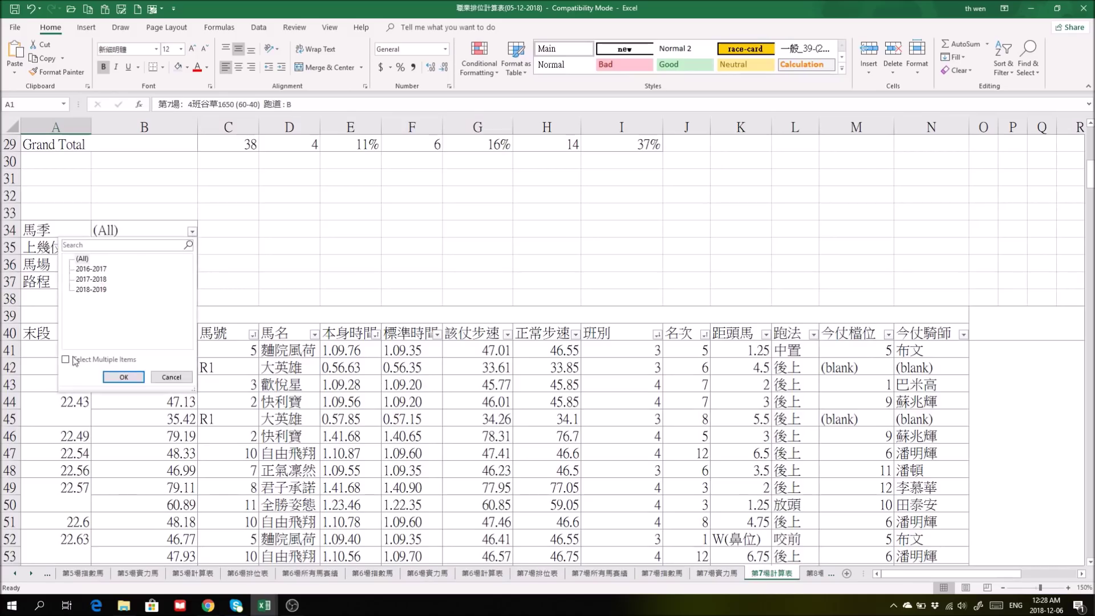
{"action": "left_click", "coordinate": [79, 269]}
{"action": "left_click", "coordinate": [123, 377]}
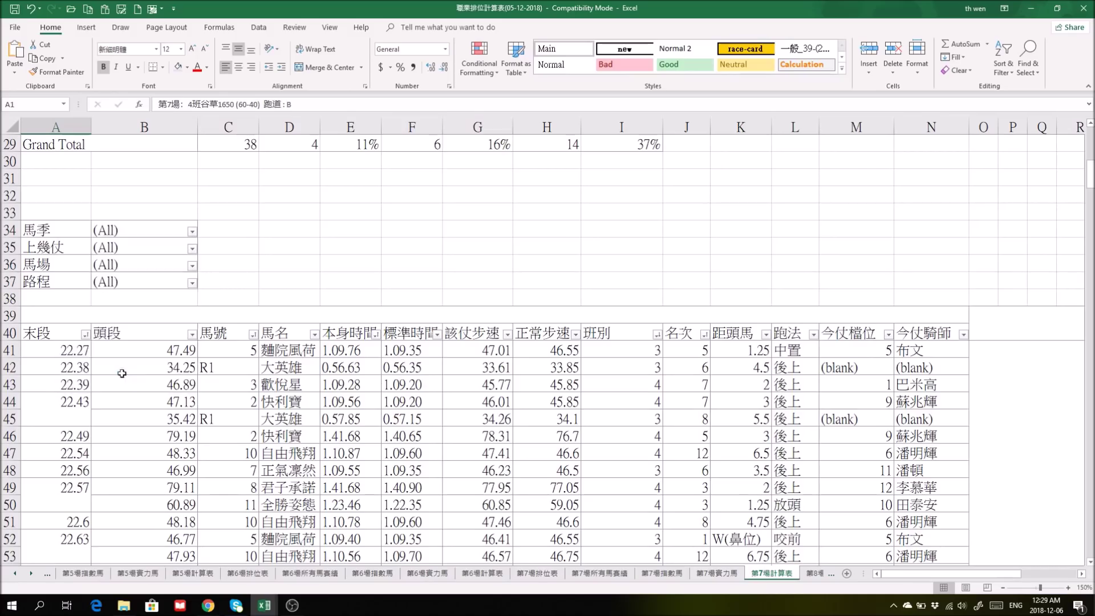
{"action": "left_click", "coordinate": [193, 250]}
{"action": "left_click", "coordinate": [66, 377]}
{"action": "left_click", "coordinate": [74, 317]}
{"action": "left_click", "coordinate": [124, 395]}
Filter the race 7 run table to 馬場 谷草 and 路程 1650
{"action": "left_click", "coordinate": [192, 266]}
{"action": "left_click", "coordinate": [66, 393]}
{"action": "left_click", "coordinate": [78, 293]}
{"action": "left_click", "coordinate": [78, 313]}
{"action": "left_click", "coordinate": [123, 411]}
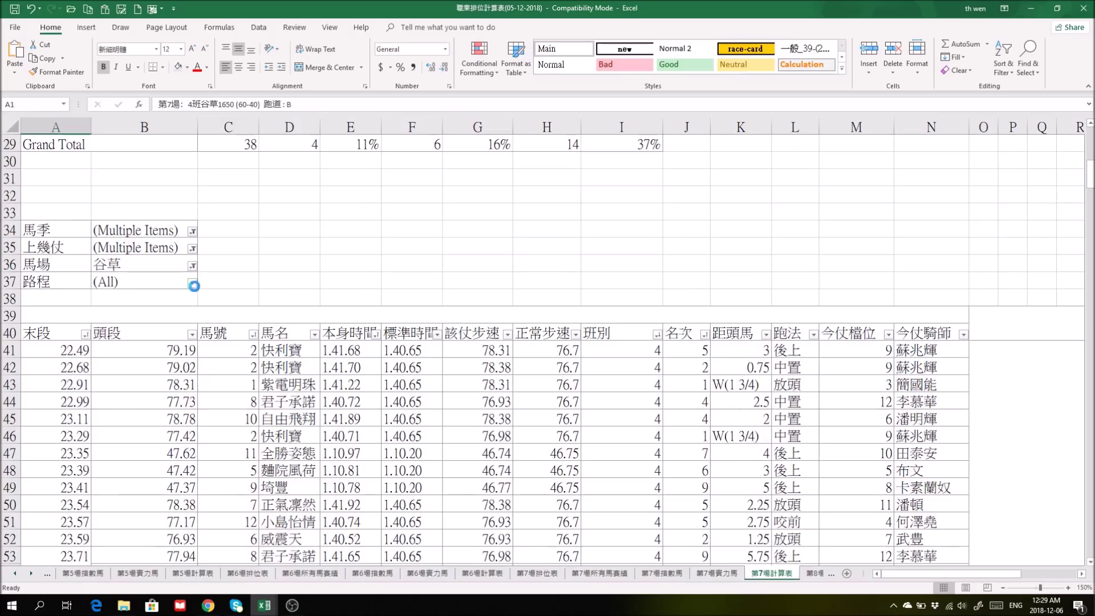
{"action": "left_click", "coordinate": [193, 283]}
{"action": "left_click", "coordinate": [66, 411]}
{"action": "left_click", "coordinate": [78, 310]}
{"action": "left_click", "coordinate": [78, 361]}
{"action": "left_click", "coordinate": [124, 429]}
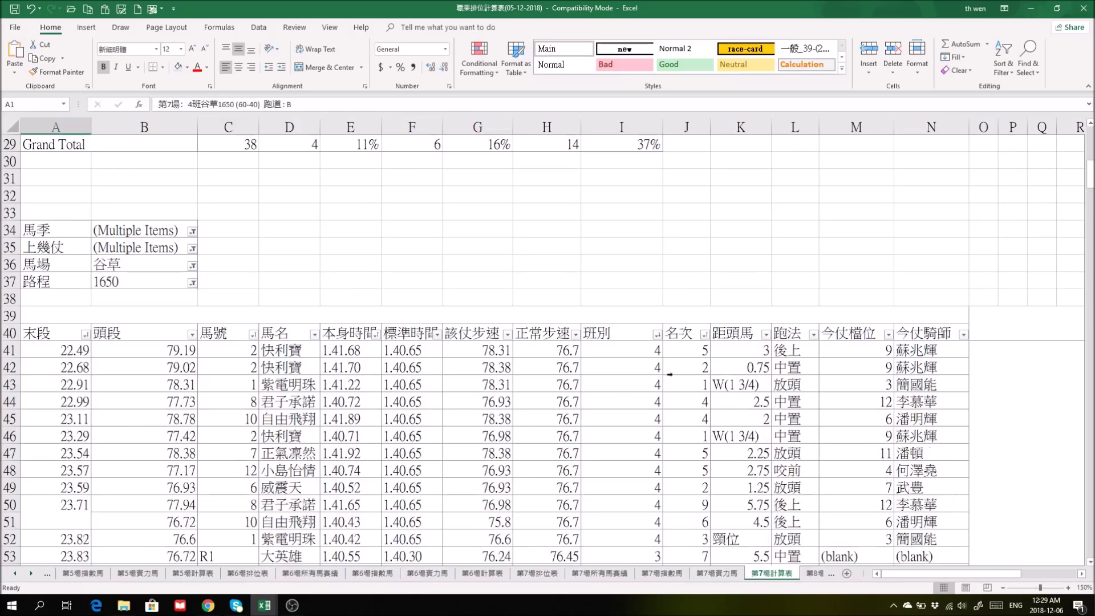
Limit the 名次 filter of the race 7 run table to finishing positions 1 to 4
{"action": "left_click", "coordinate": [705, 335]}
{"action": "left_click", "coordinate": [591, 446]}
{"action": "left_click", "coordinate": [591, 456]}
{"action": "left_click", "coordinate": [591, 467]}
{"action": "left_click", "coordinate": [591, 477]}
{"action": "left_click", "coordinate": [591, 487]}
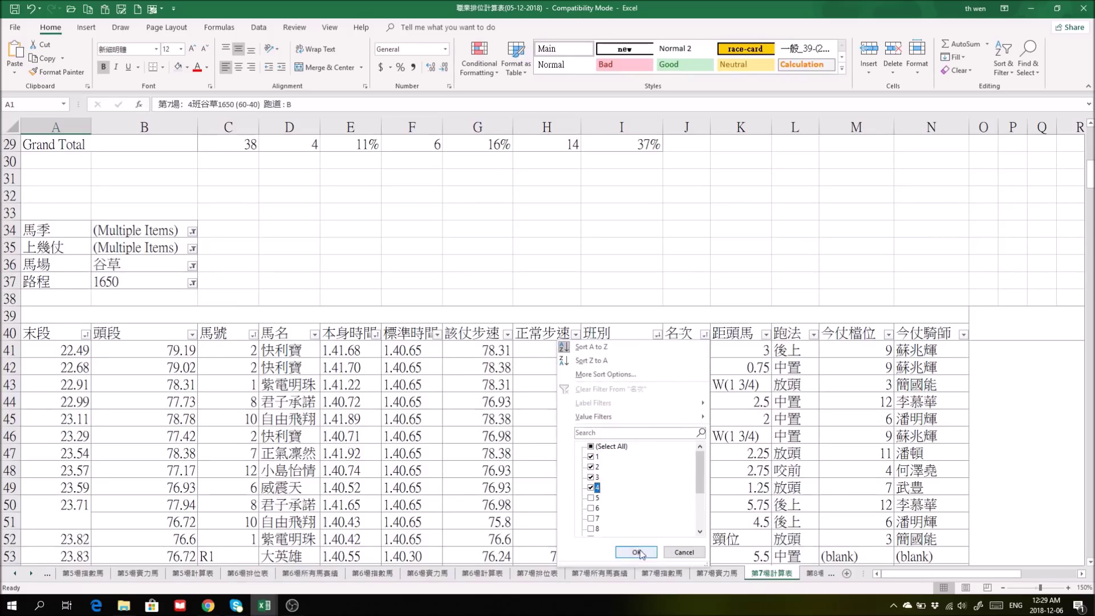
{"action": "left_click", "coordinate": [637, 552]}
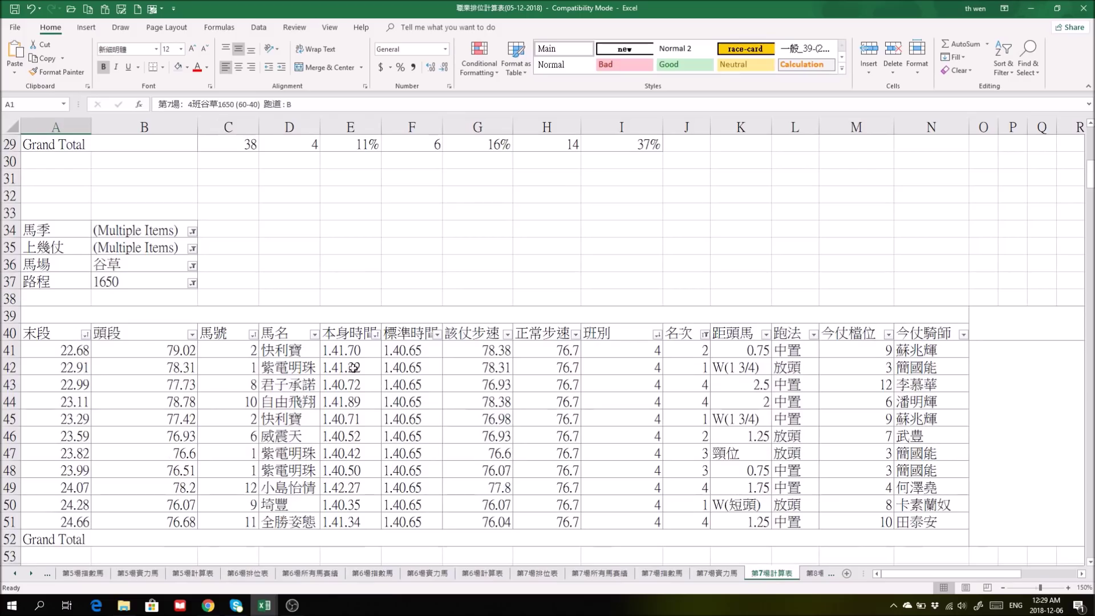
Move the 本身時間 field to the front of the race 7 run table so the runs are ordered by time
{"action": "left_click", "coordinate": [366, 326]}
{"action": "left_click_drag", "start_coordinate": [343, 335], "coordinate": [69, 406]}
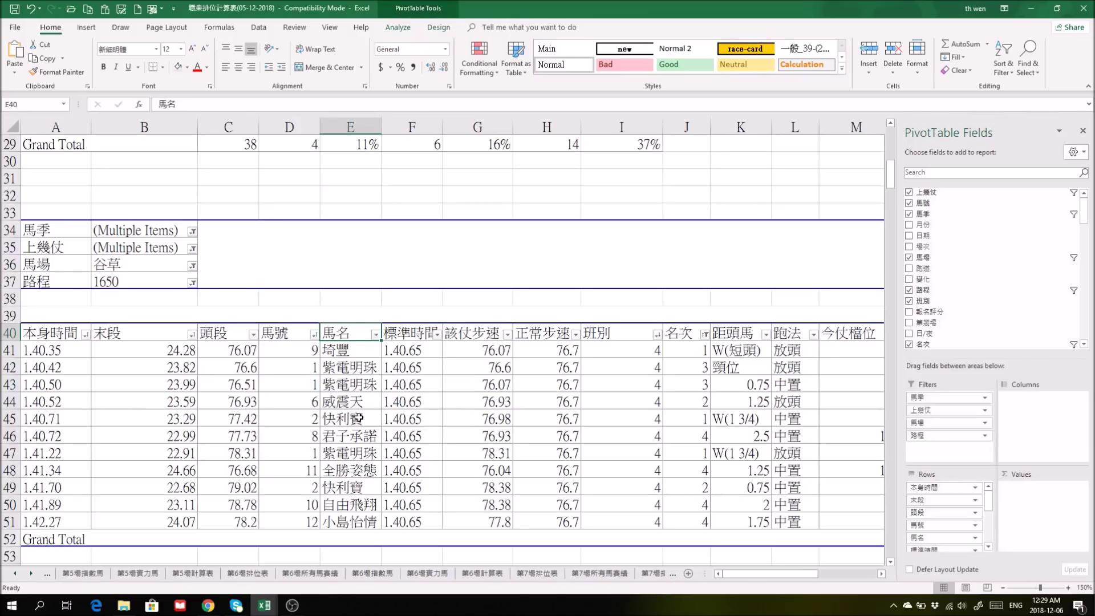
{"action": "mouse_move", "coordinate": [361, 420]}
Include all previous starts in the 上幾仗 filter and exclude reserve horse R1 from the 馬號 filter
{"action": "left_click", "coordinate": [192, 249]}
{"action": "left_click", "coordinate": [78, 318]}
{"action": "left_click", "coordinate": [124, 394]}
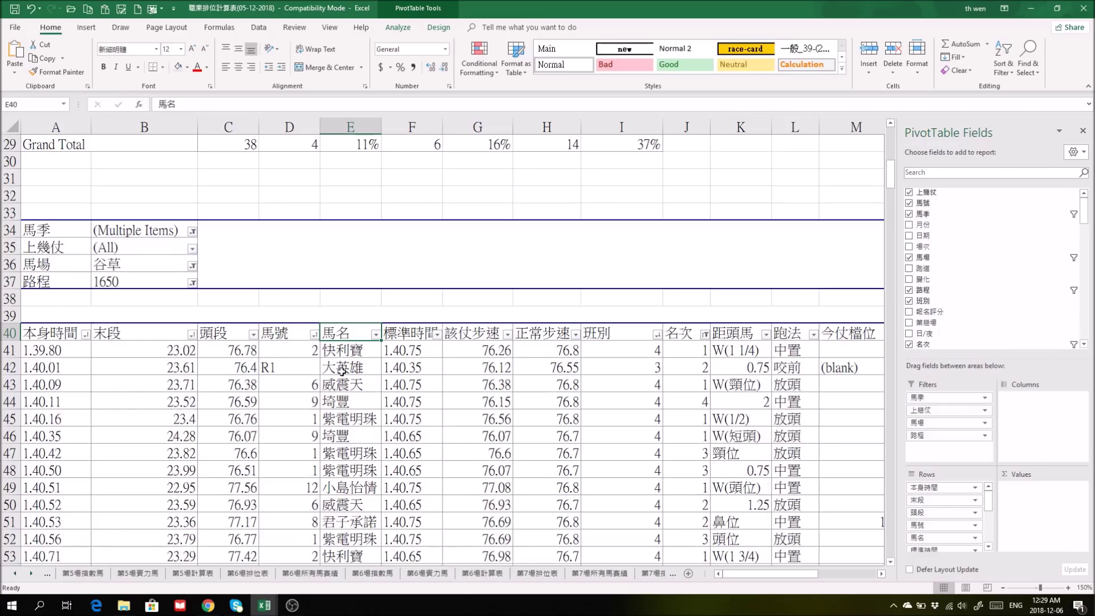
{"action": "left_click", "coordinate": [314, 334]}
{"action": "scroll", "coordinate": [253, 525], "scroll_direction": "down", "scroll_amount": 2}
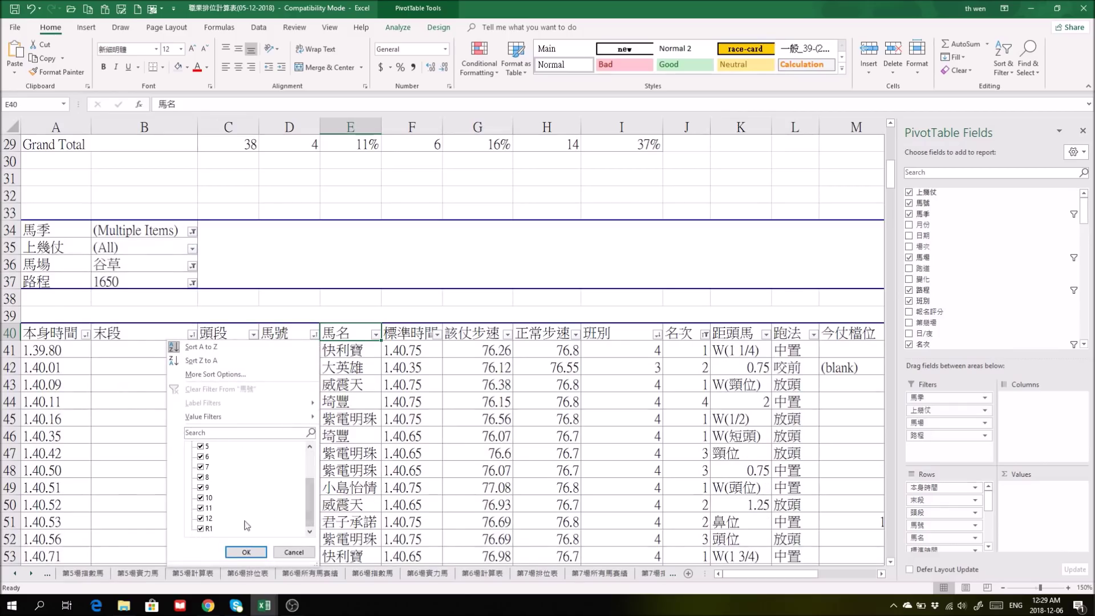
{"action": "left_click", "coordinate": [200, 528]}
{"action": "left_click", "coordinate": [246, 552]}
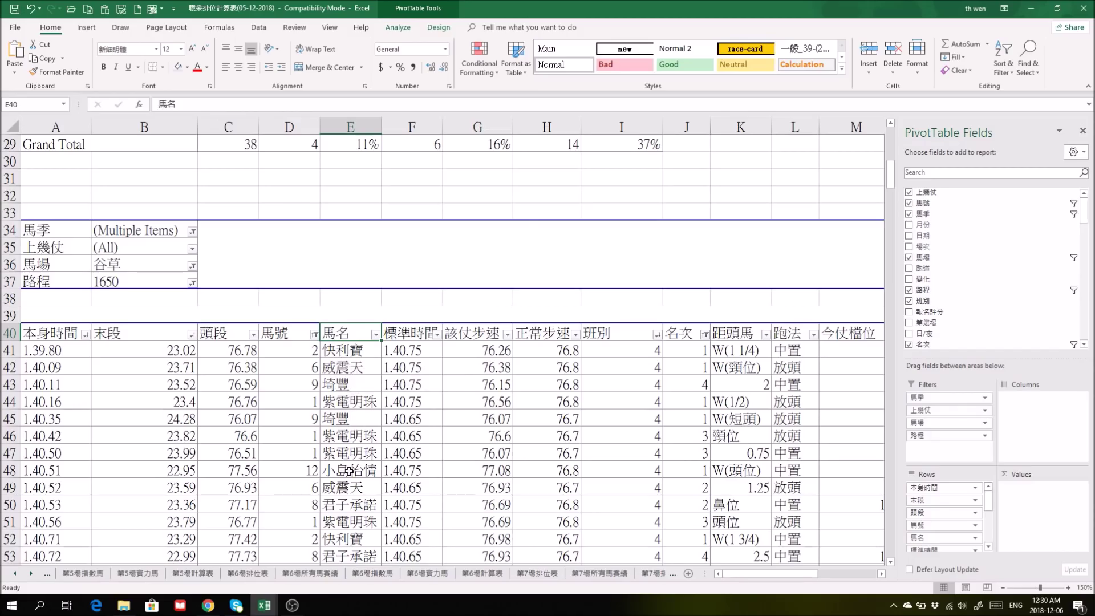
Switch to the 過關馬匹資料 workbook and review the race 7 shortlist, singling out 埼豐 from the other four horses
{"action": "left_click", "coordinate": [265, 606]}
{"action": "left_click", "coordinate": [167, 577]}
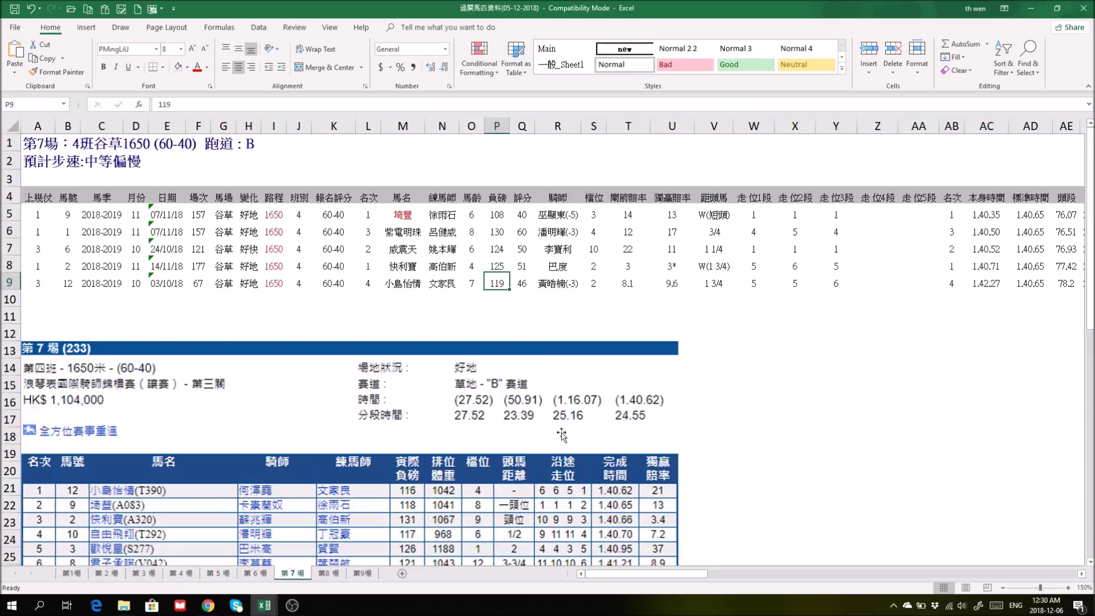
{"action": "left_click", "coordinate": [410, 215]}
{"action": "left_click", "coordinate": [408, 232]}
{"action": "left_click_drag", "start_coordinate": [408, 232], "coordinate": [408, 279]}
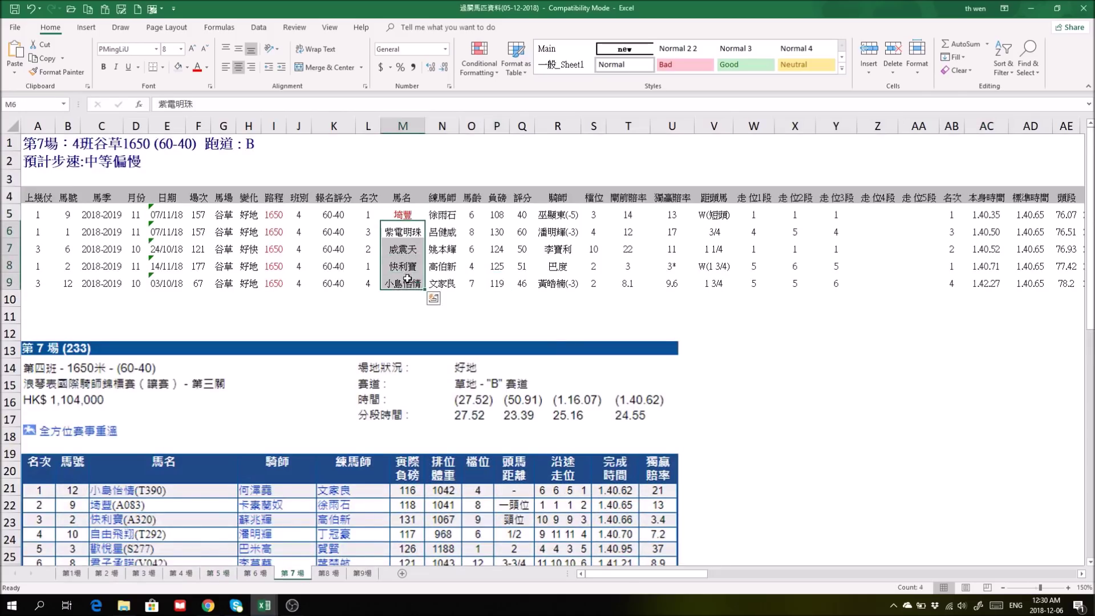
Compare the official race 7 finishing order and dividends with the five shortlisted horses
{"action": "scroll", "coordinate": [809, 402], "scroll_direction": "down", "scroll_amount": 1}
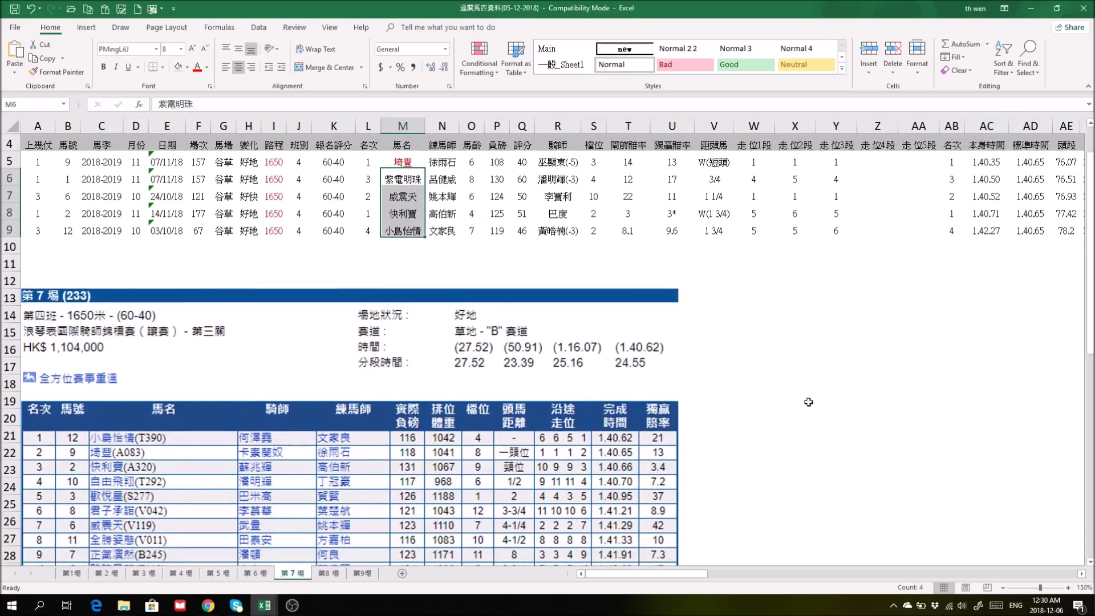
{"action": "scroll", "coordinate": [391, 432], "scroll_direction": "down", "scroll_amount": 1}
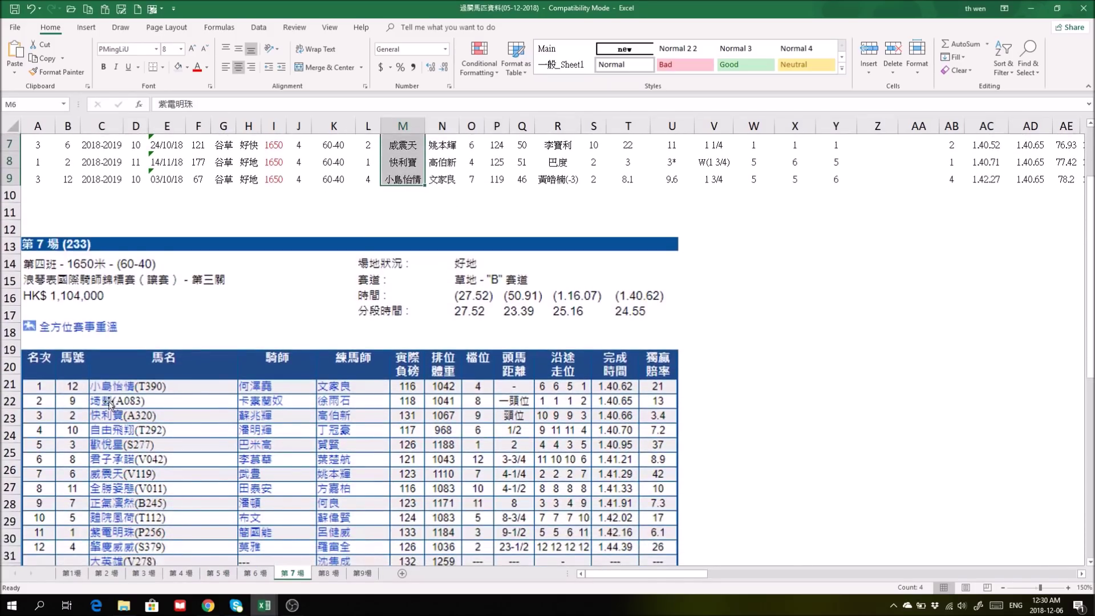
{"action": "scroll", "coordinate": [850, 428], "scroll_direction": "up", "scroll_amount": 2}
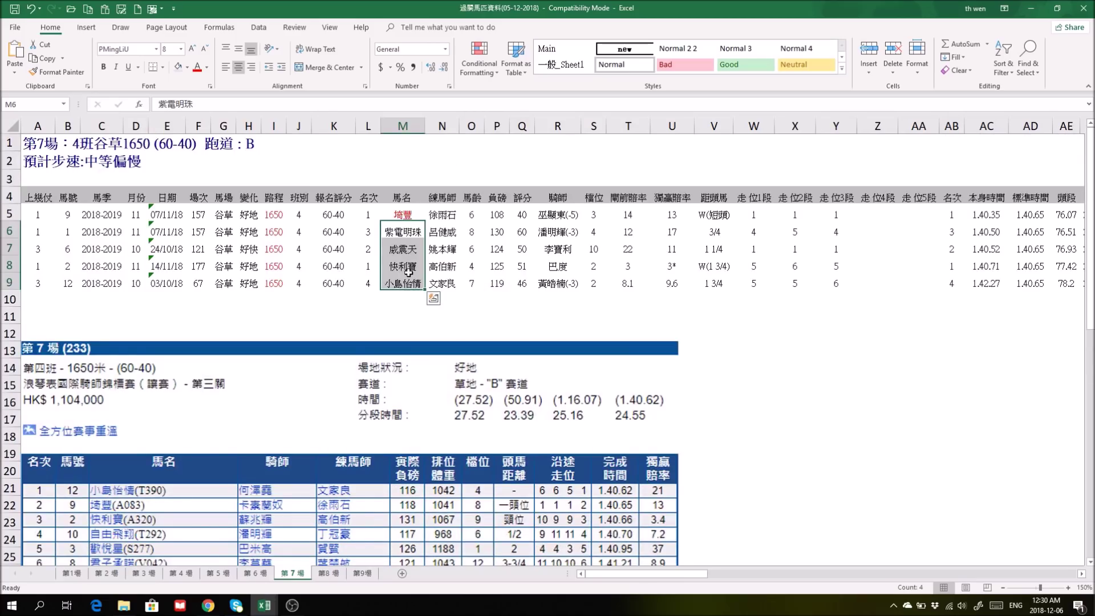
{"action": "scroll", "coordinate": [734, 499], "scroll_direction": "down", "scroll_amount": 5}
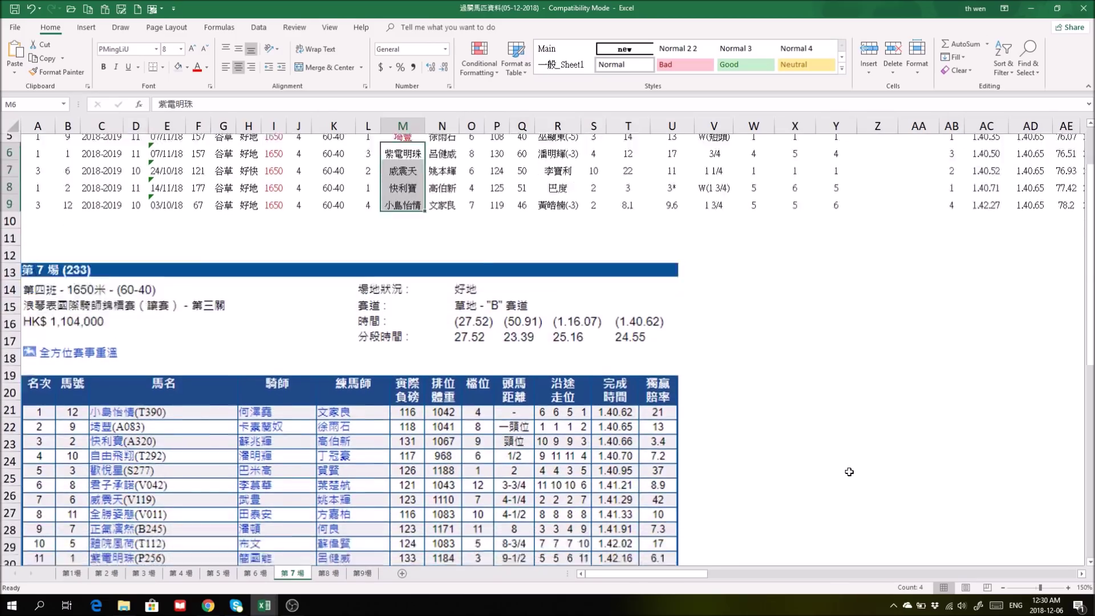
{"action": "scroll", "coordinate": [877, 460], "scroll_direction": "down", "scroll_amount": 2}
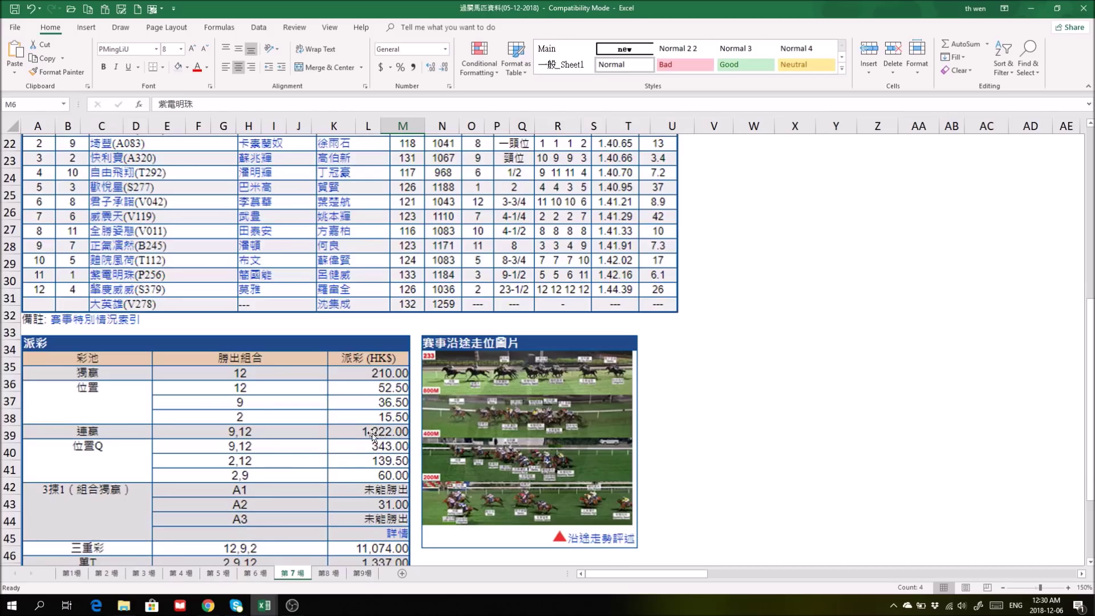
{"action": "scroll", "coordinate": [785, 454], "scroll_direction": "down", "scroll_amount": 1}
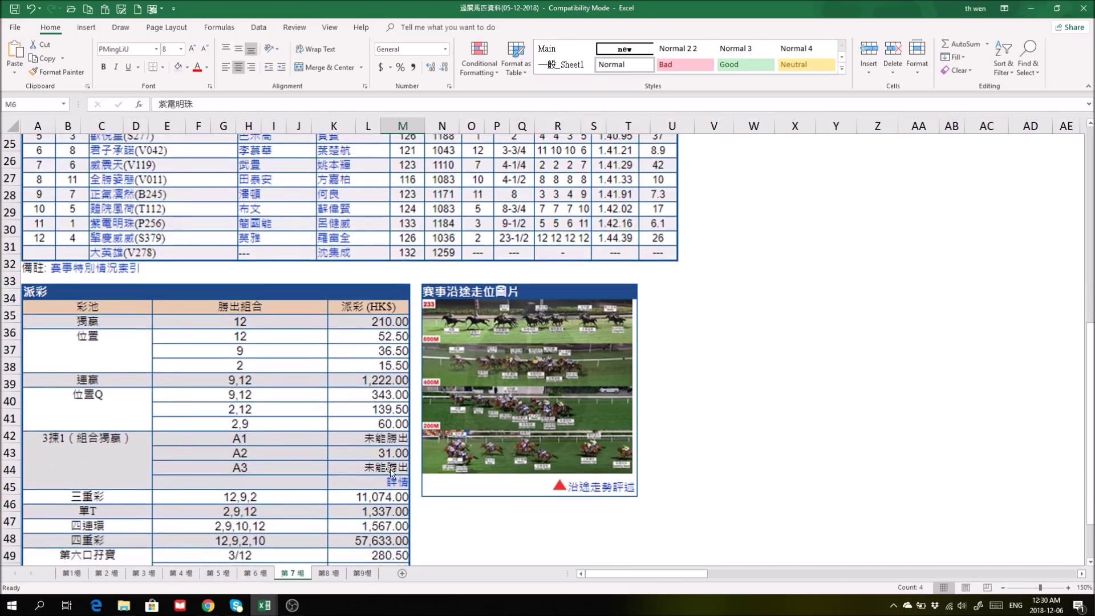
{"action": "scroll", "coordinate": [1026, 418], "scroll_direction": "up", "scroll_amount": 4}
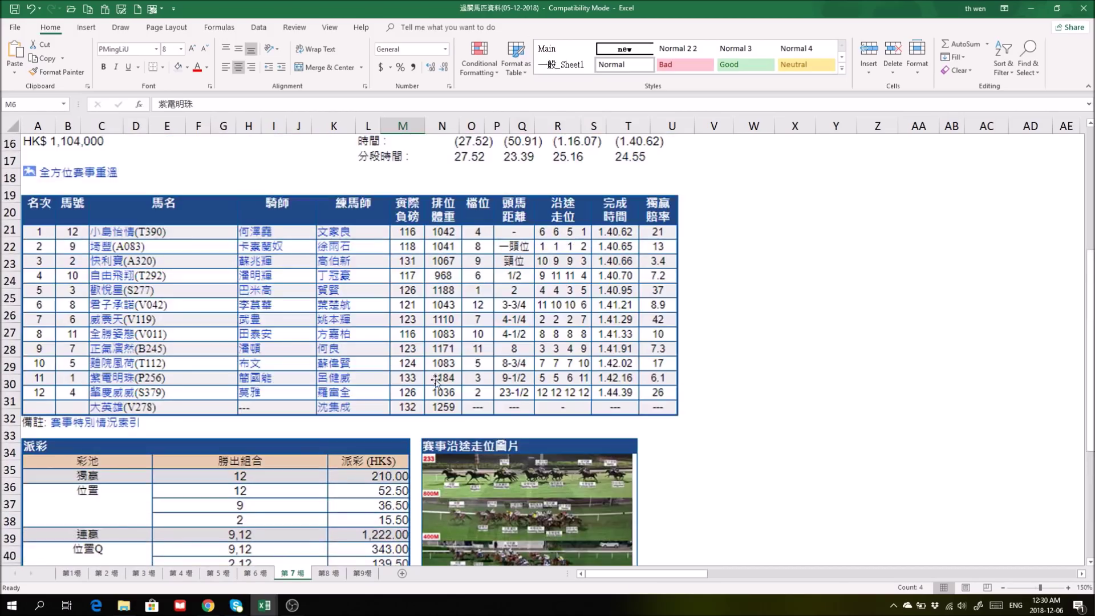
{"action": "scroll", "coordinate": [748, 311], "scroll_direction": "up", "scroll_amount": 4}
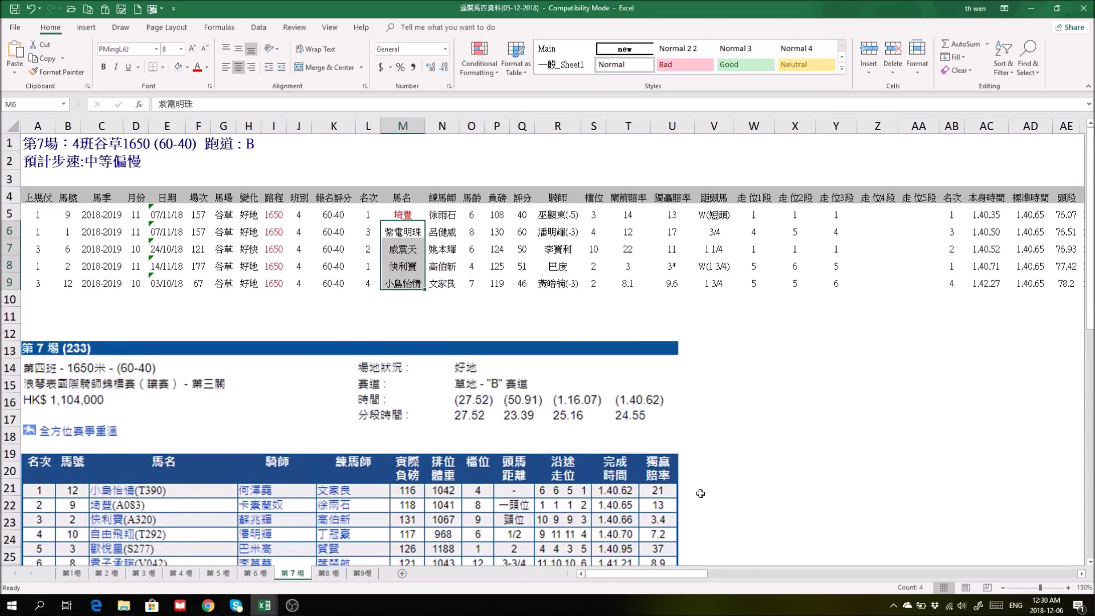
Compare the shortlisted horses' 標準時間 and 正常步速 values with the official race 7 times
{"action": "left_click", "coordinate": [268, 609]}
{"action": "scroll", "coordinate": [643, 427], "scroll_direction": "down", "scroll_amount": 1}
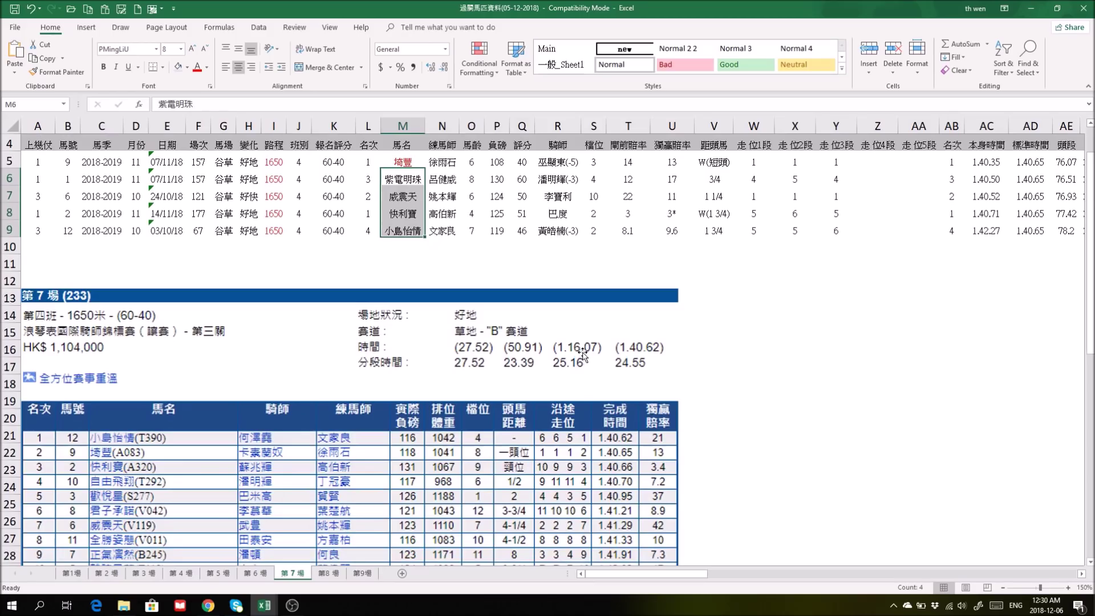
{"action": "left_click_drag", "start_coordinate": [704, 578], "coordinate": [747, 575]}
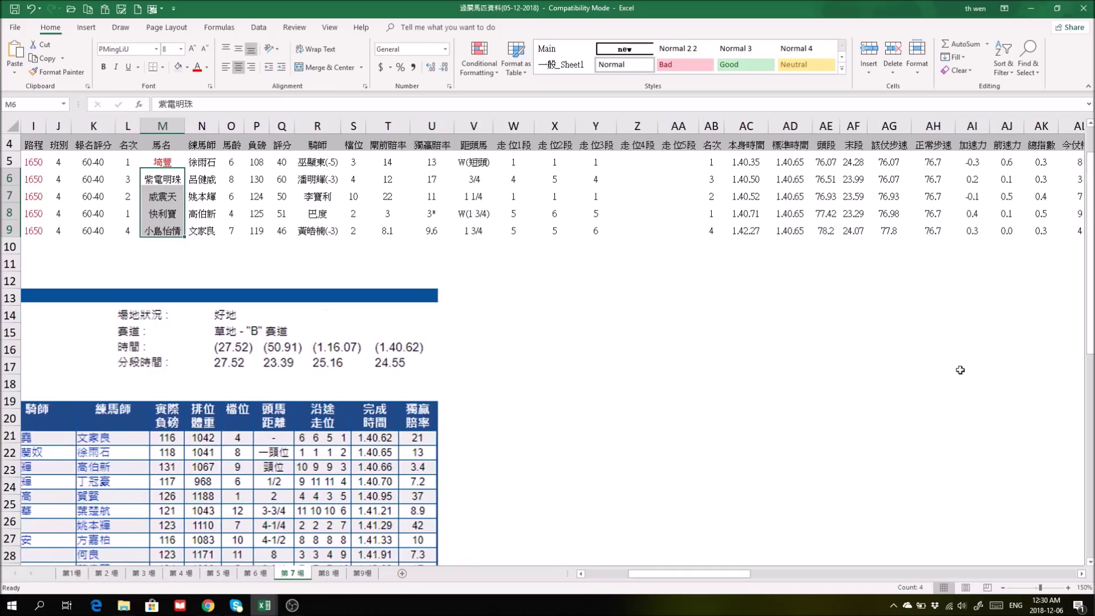
{"action": "left_click", "coordinate": [943, 177]}
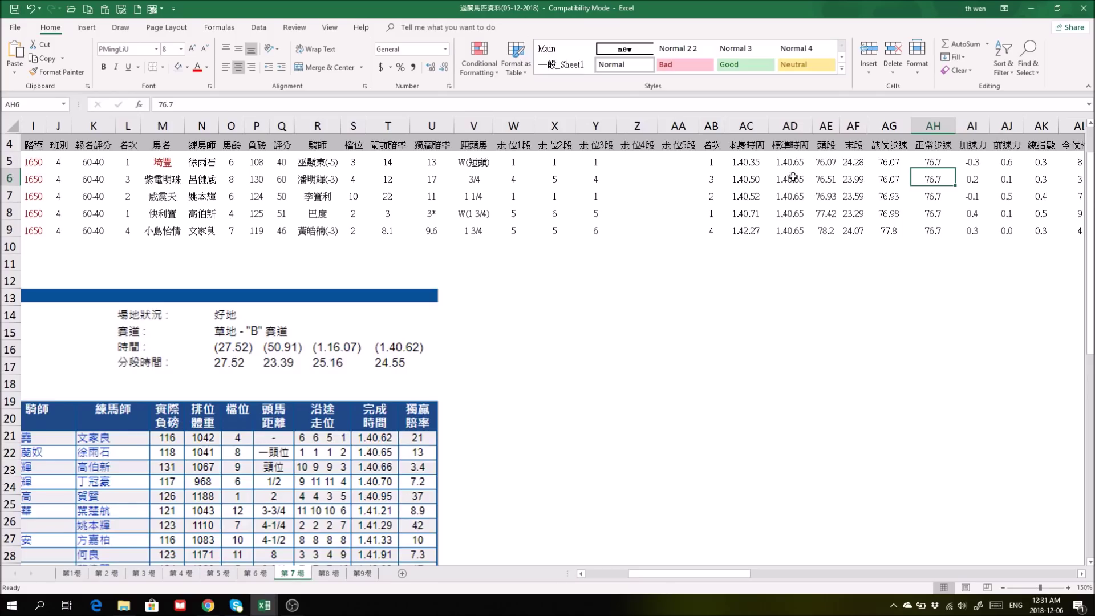
Compare the race 7 finishing order and running positions with the shortlist, focusing on 埼豐
{"action": "left_click_drag", "start_coordinate": [702, 573], "coordinate": [656, 573]}
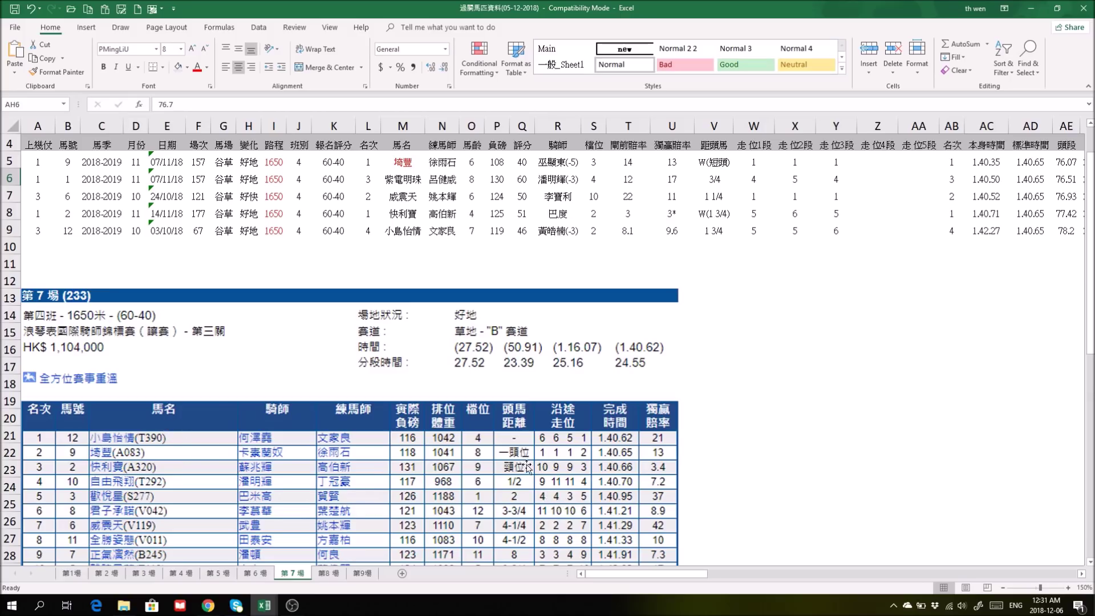
{"action": "scroll", "coordinate": [810, 461], "scroll_direction": "down", "scroll_amount": 1}
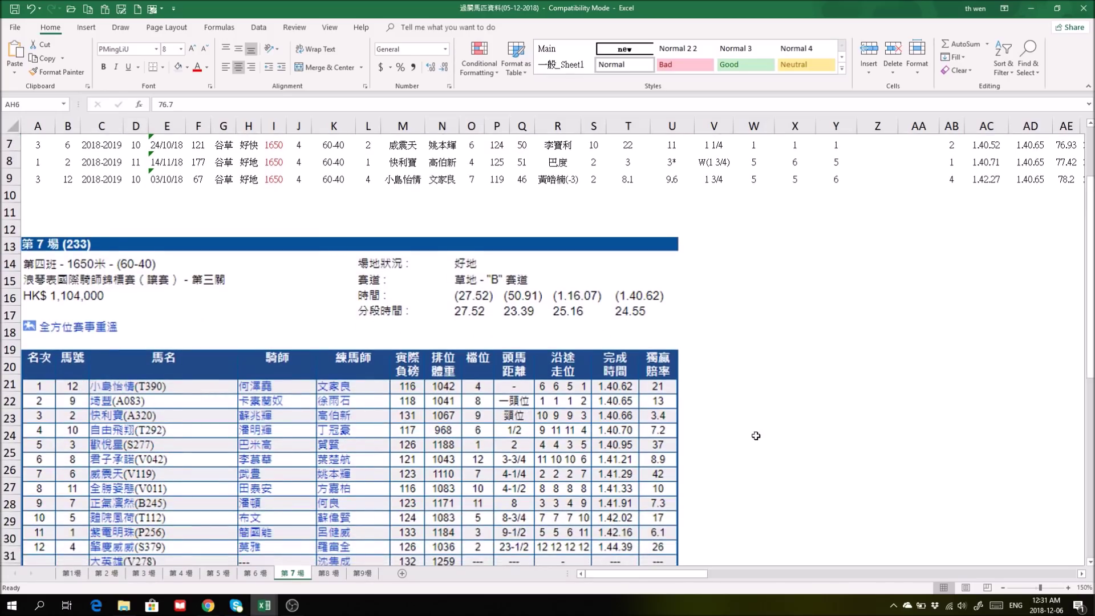
{"action": "scroll", "coordinate": [730, 410], "scroll_direction": "down", "scroll_amount": 1}
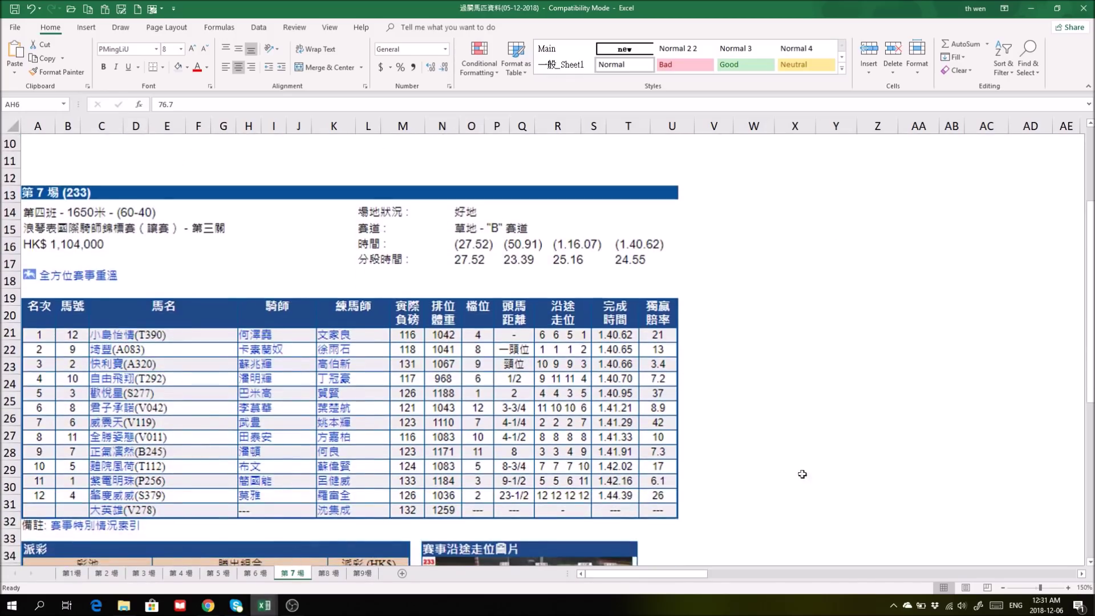
{"action": "scroll", "coordinate": [825, 455], "scroll_direction": "up", "scroll_amount": 3}
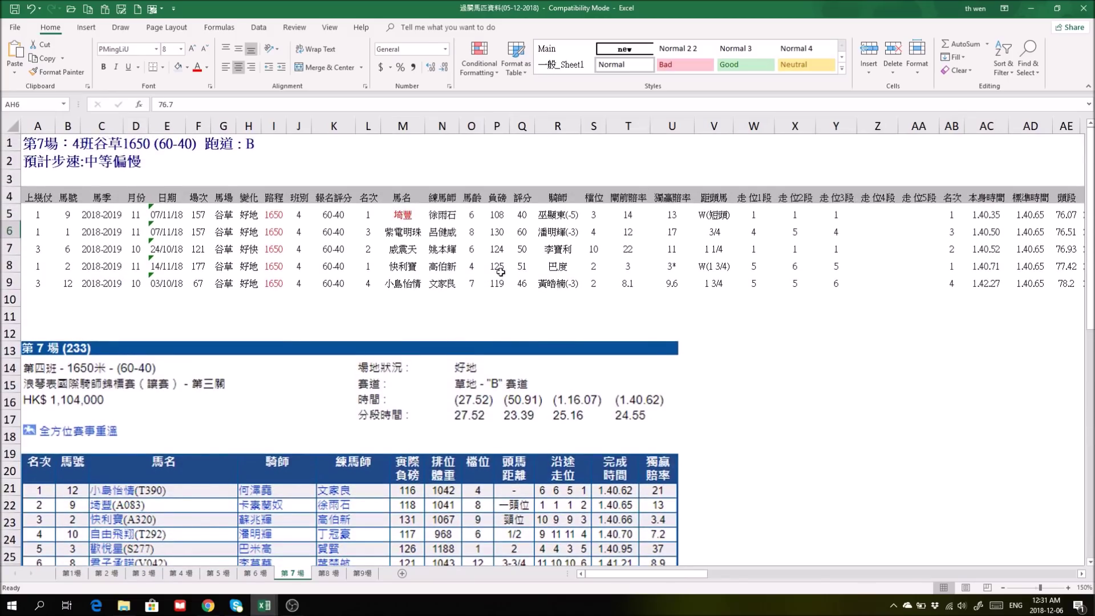
{"action": "left_click", "coordinate": [409, 215]}
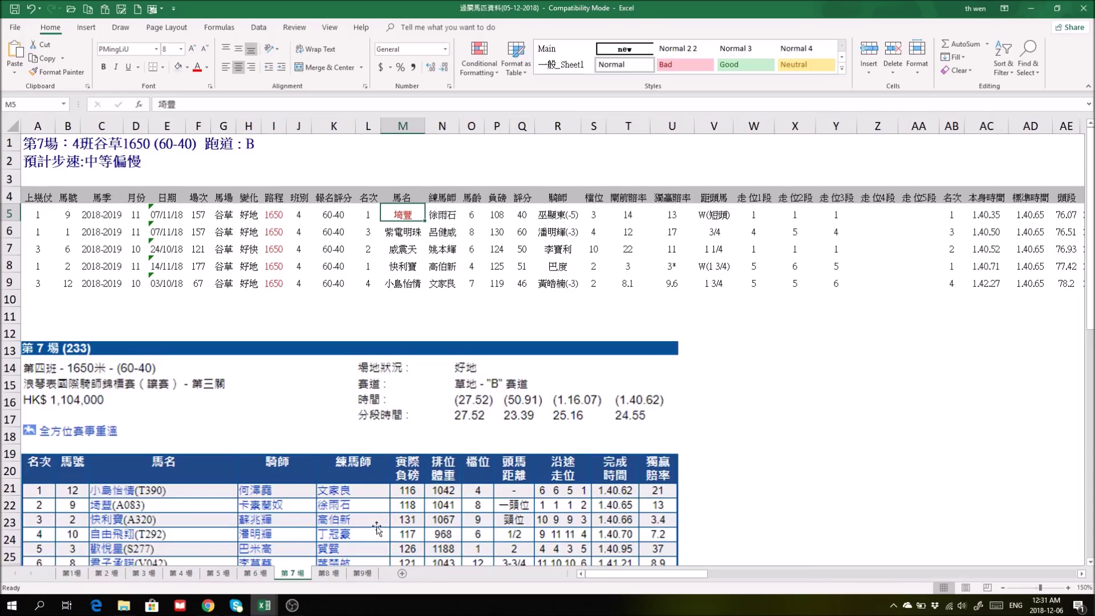
Compare the race 5 and race 7 shortlists, singling out 歐洲之星 from the other four race 5 horses
{"action": "left_click", "coordinate": [331, 574]}
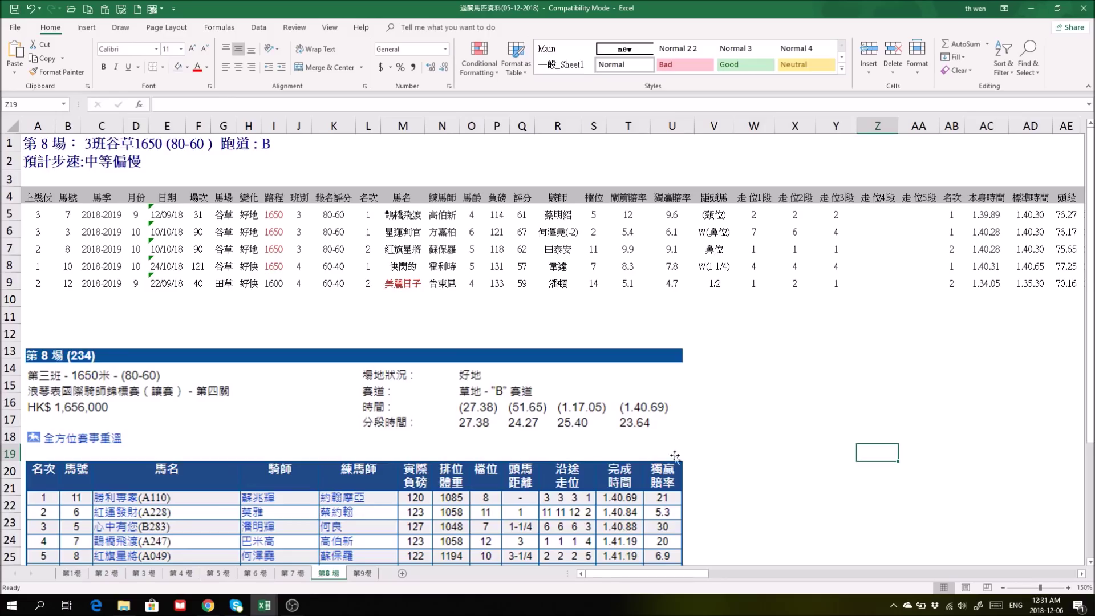
{"action": "left_click", "coordinate": [226, 576]}
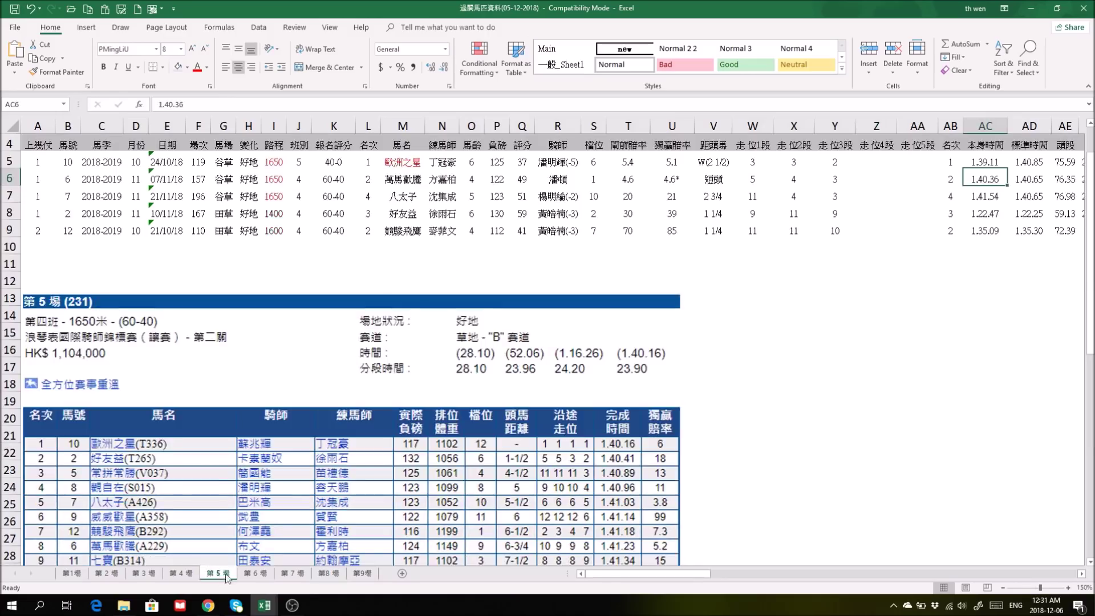
{"action": "left_click", "coordinate": [403, 167]}
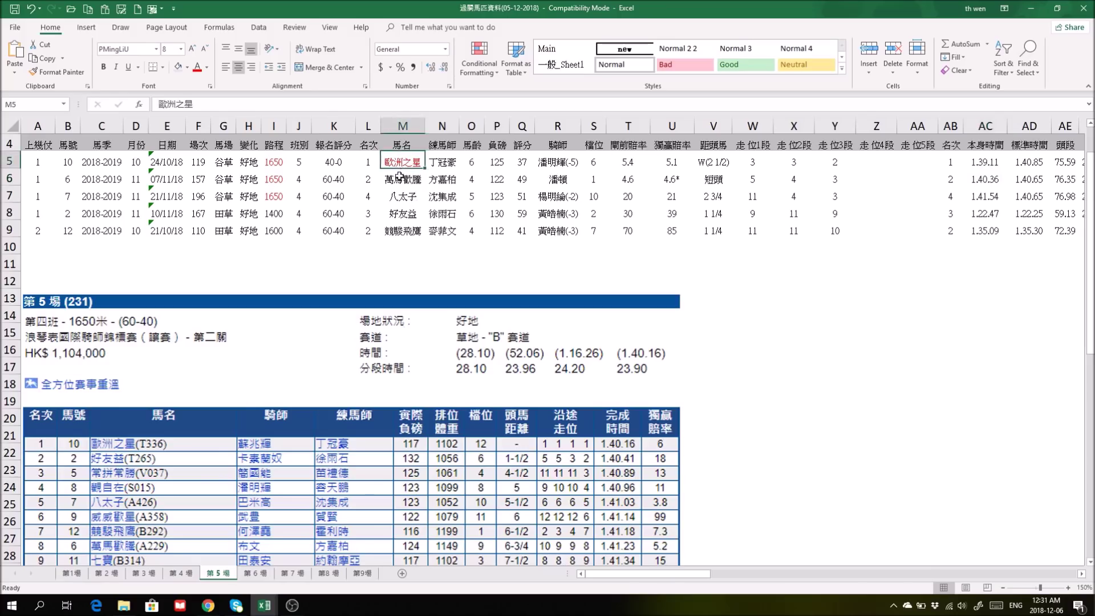
{"action": "left_click", "coordinate": [399, 179]}
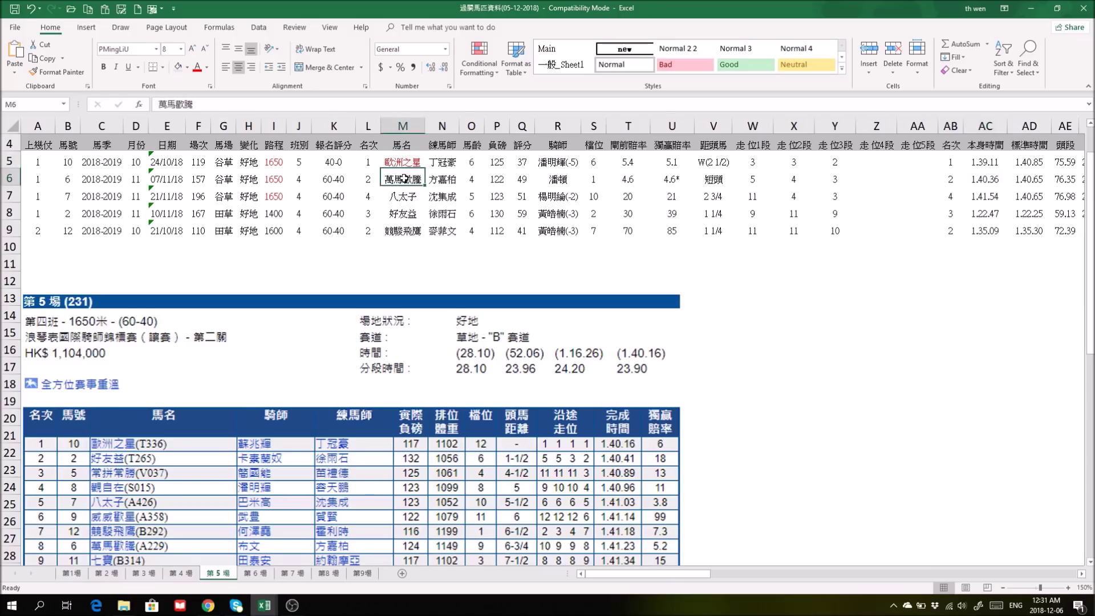
{"action": "left_click_drag", "start_coordinate": [405, 171], "coordinate": [405, 224]}
{"action": "scroll", "coordinate": [442, 461], "scroll_direction": "up", "scroll_amount": 1}
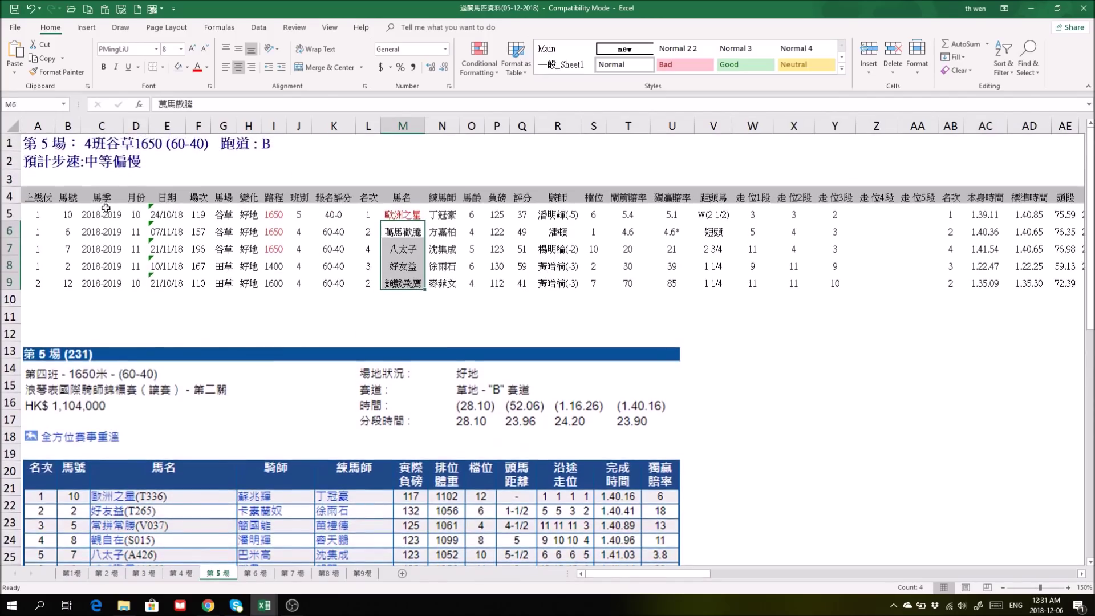
{"action": "left_click", "coordinate": [291, 574]}
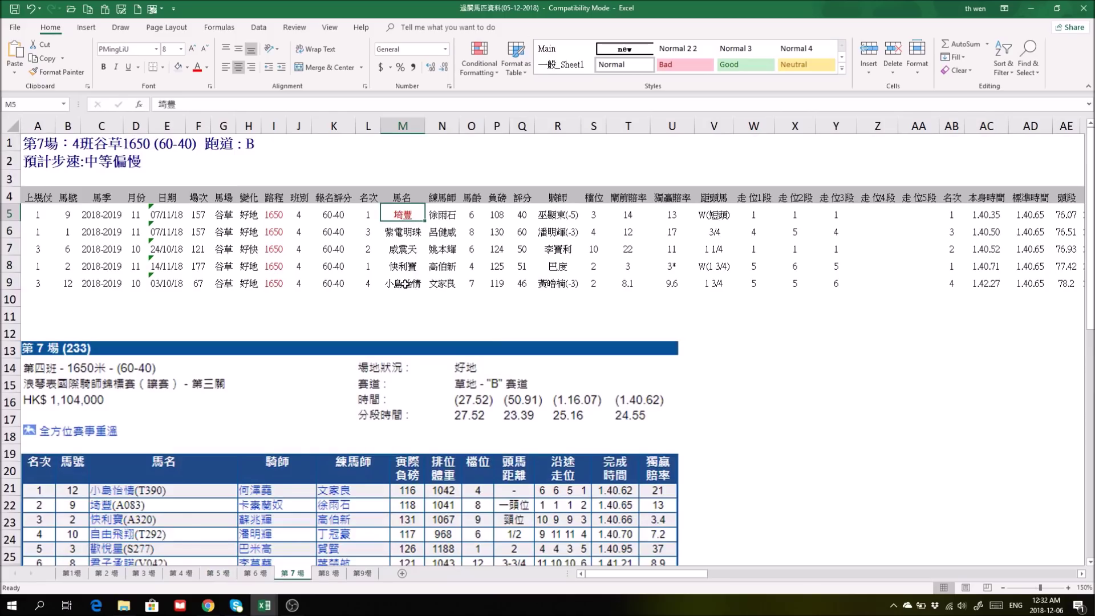
{"action": "scroll", "coordinate": [804, 417], "scroll_direction": "down", "scroll_amount": 1}
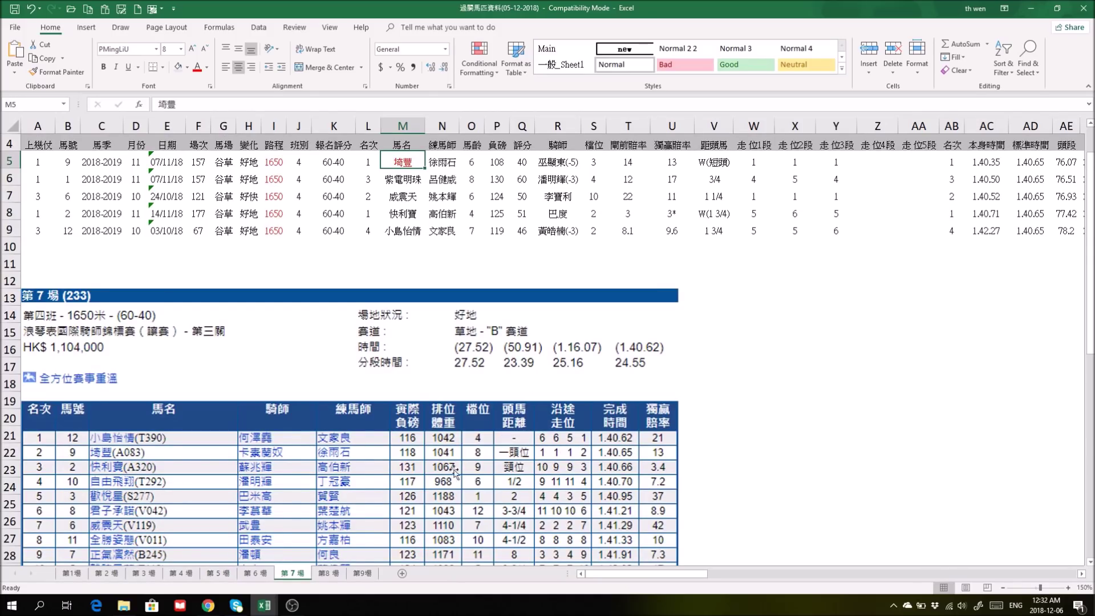
Review the race 8 shortlist, singling out 美麗日子 from the other four horses
{"action": "left_click", "coordinate": [329, 574]}
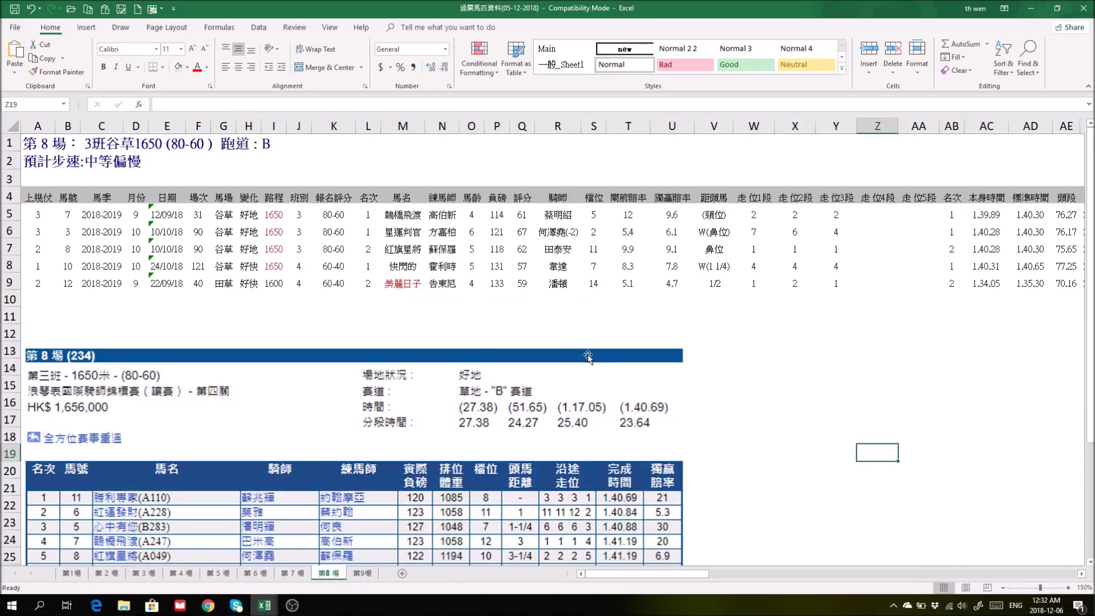
{"action": "left_click", "coordinate": [409, 284]}
{"action": "left_click", "coordinate": [405, 216]}
{"action": "left_click_drag", "start_coordinate": [405, 216], "coordinate": [403, 263]}
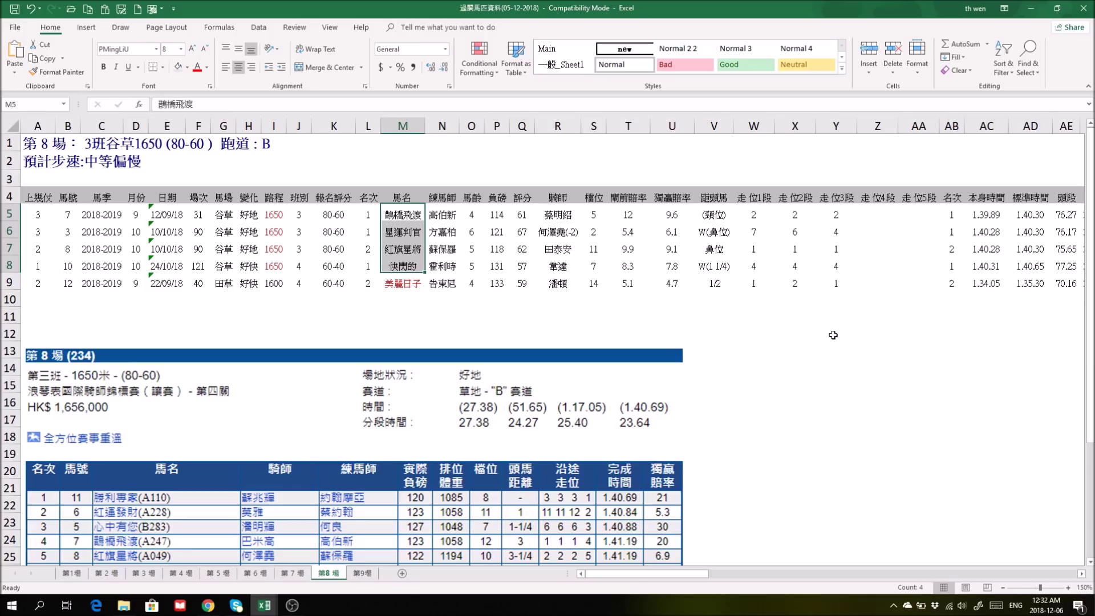
{"action": "scroll", "coordinate": [871, 361], "scroll_direction": "down", "scroll_amount": 1}
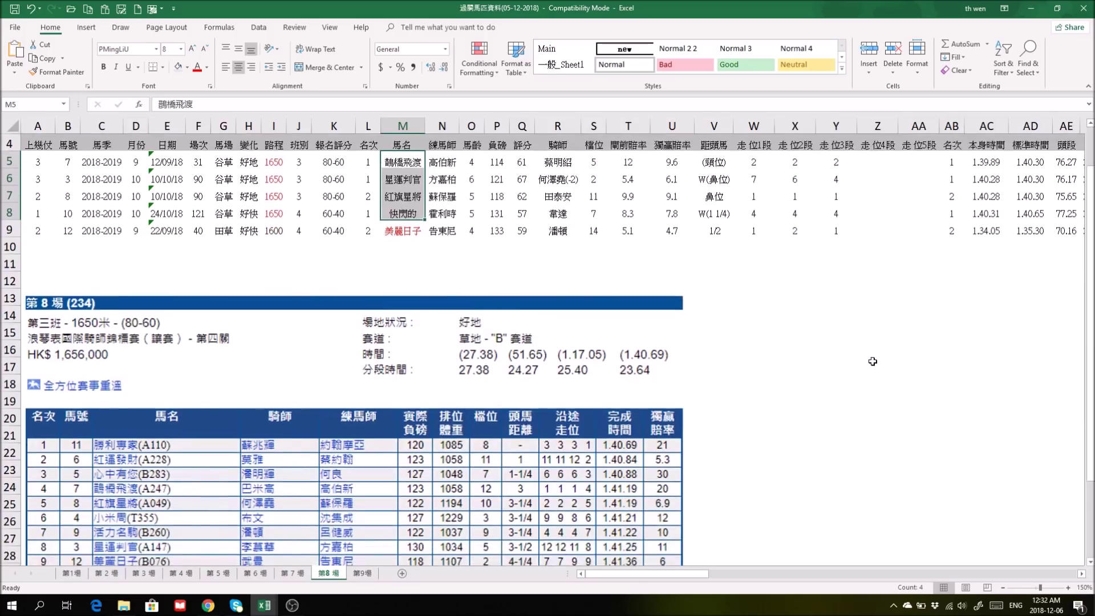
{"action": "left_click", "coordinate": [402, 229]}
{"action": "scroll", "coordinate": [842, 362], "scroll_direction": "up", "scroll_amount": 1}
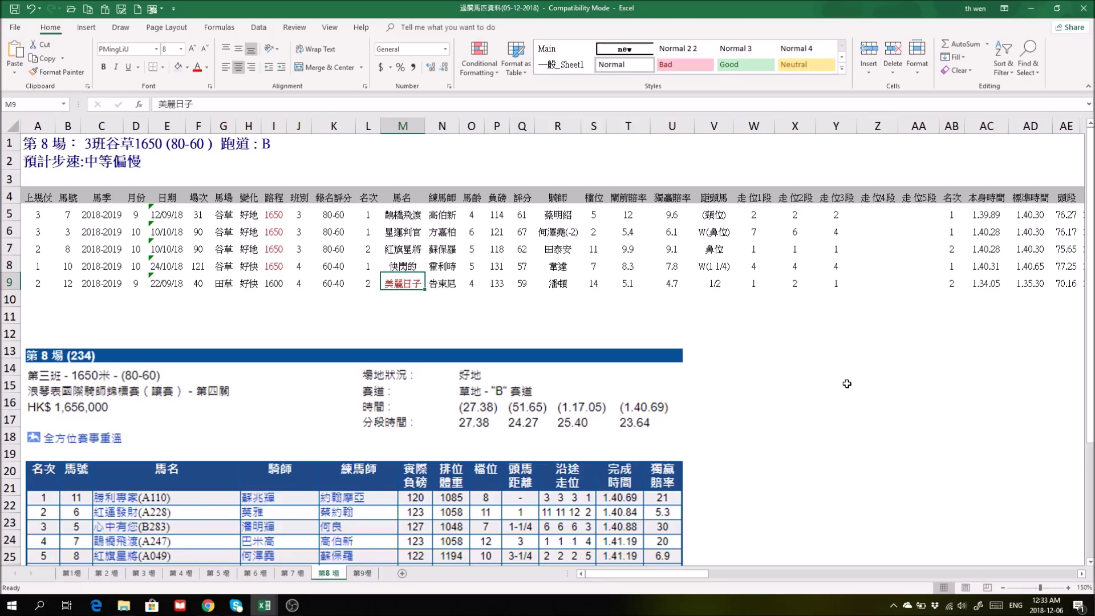
Compare the official race 8 sectional times with the shortlisted horses' 正常步速 values
{"action": "scroll", "coordinate": [887, 380], "scroll_direction": "down", "scroll_amount": 2}
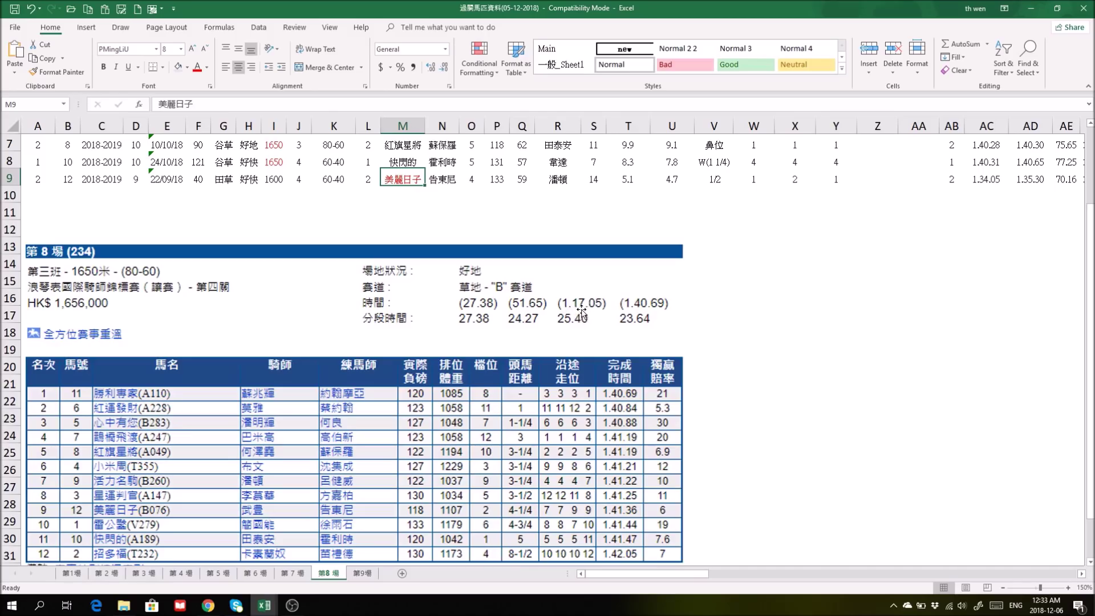
{"action": "left_click_drag", "start_coordinate": [699, 574], "coordinate": [736, 574]}
{"action": "scroll", "coordinate": [964, 436], "scroll_direction": "up", "scroll_amount": 2}
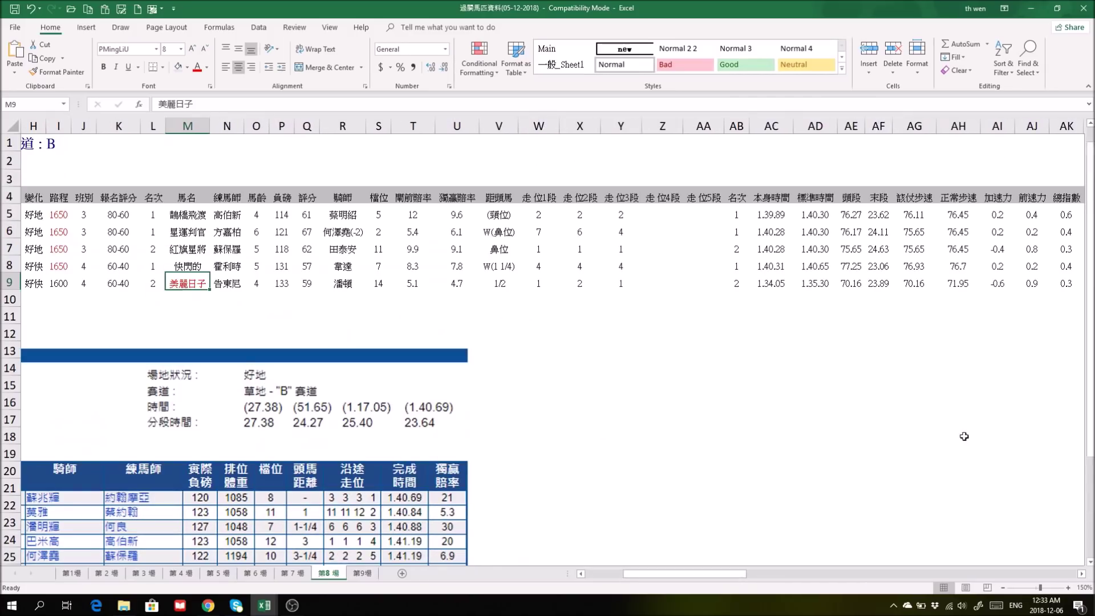
{"action": "left_click", "coordinate": [967, 233]}
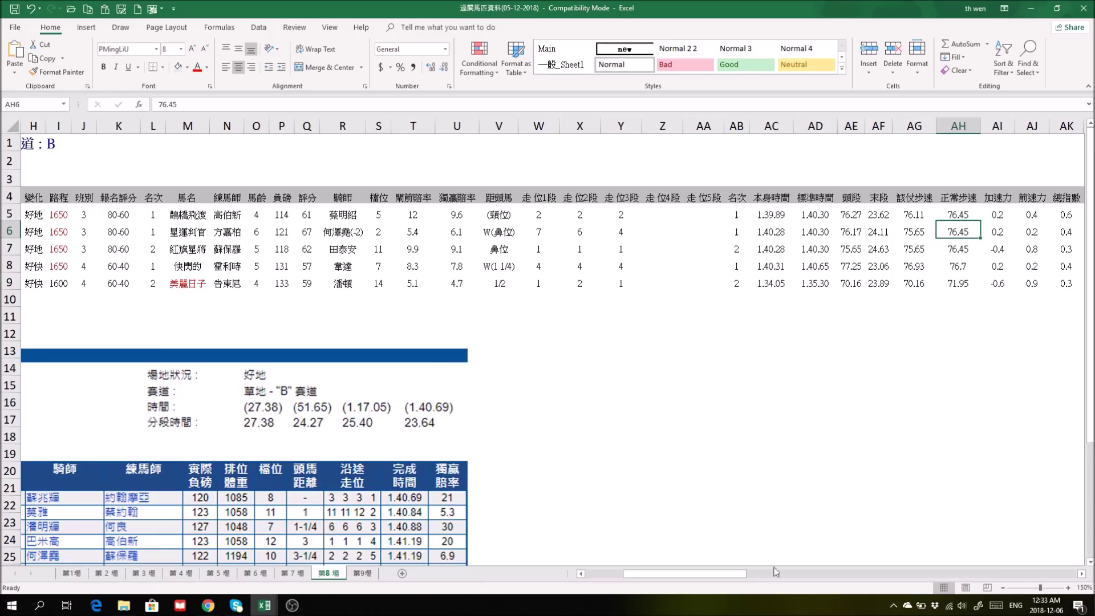
Examine the race 8 shortlist's past form, pace figures and current jockeys against the official finishing order
{"action": "left_click_drag", "start_coordinate": [714, 575], "coordinate": [680, 576]}
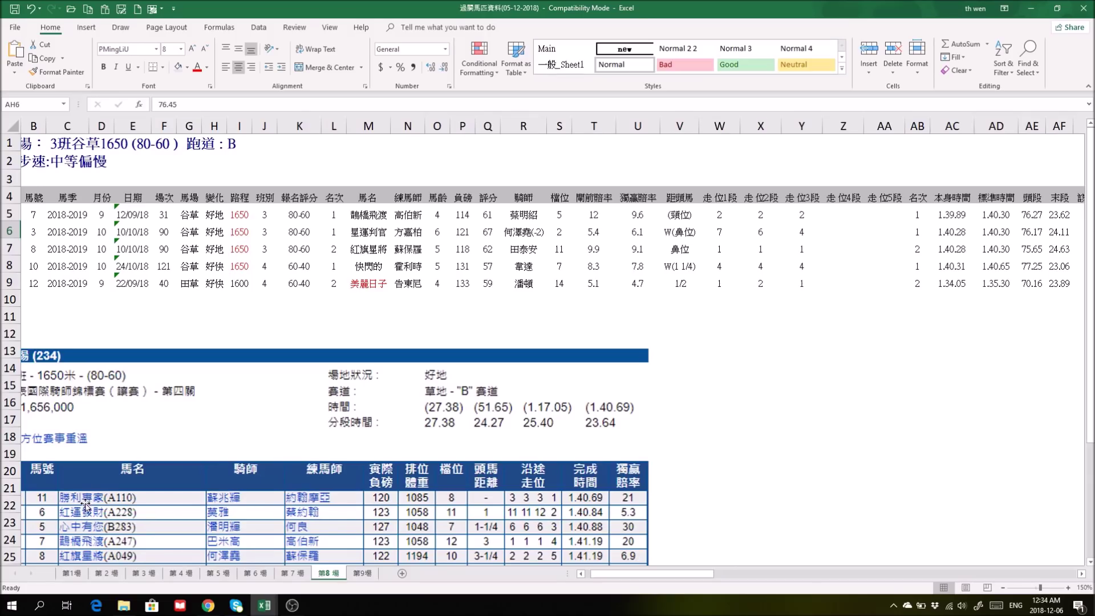
{"action": "left_click_drag", "start_coordinate": [711, 571], "coordinate": [755, 576]}
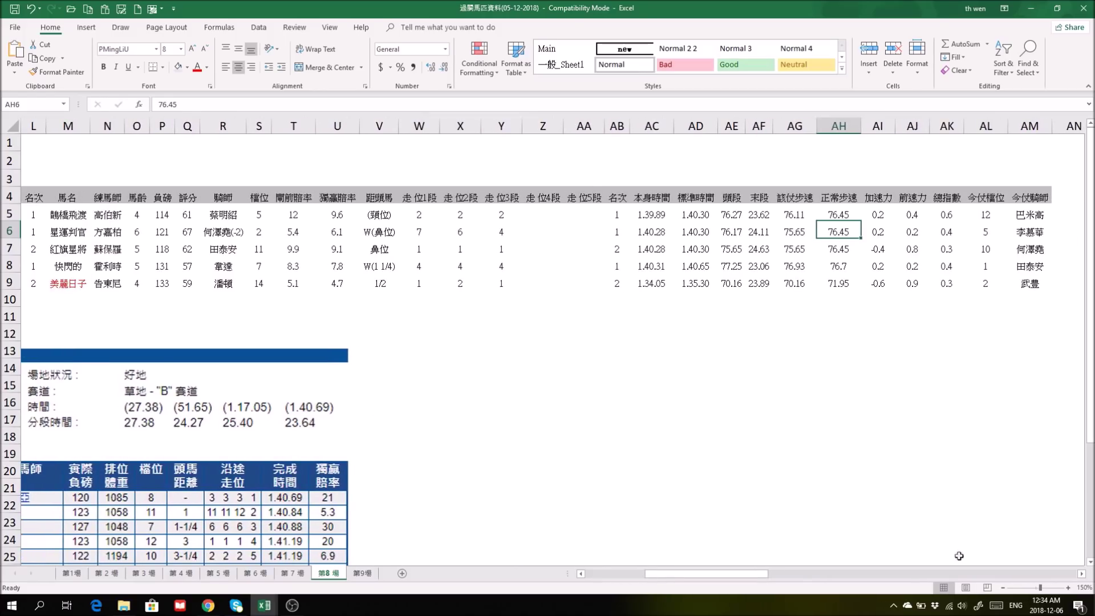
{"action": "left_click_drag", "start_coordinate": [770, 575], "coordinate": [749, 575]}
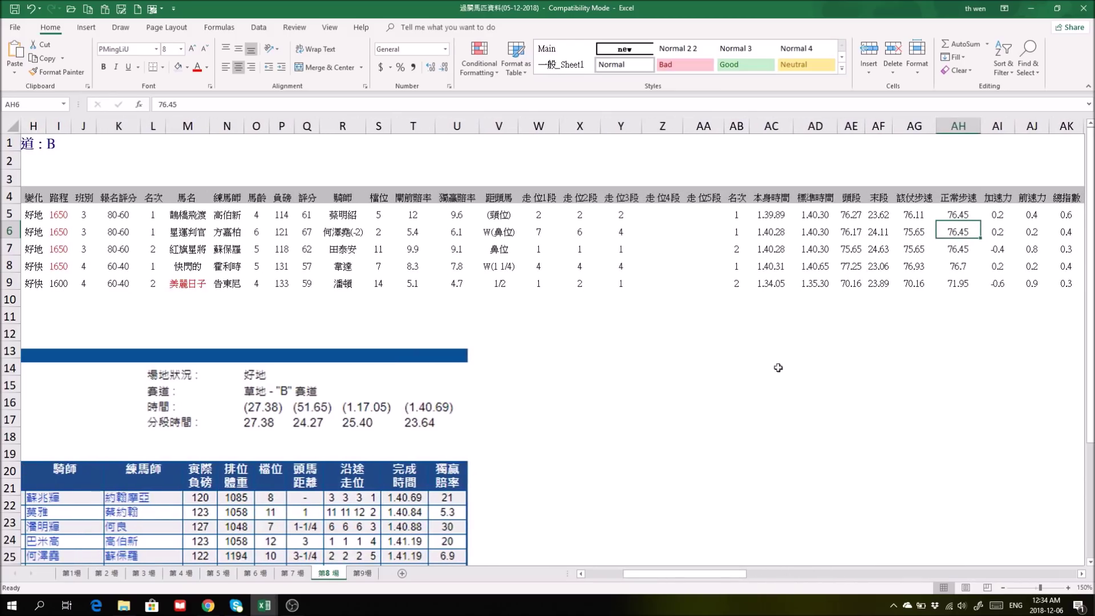
{"action": "left_click_drag", "start_coordinate": [710, 573], "coordinate": [695, 580]}
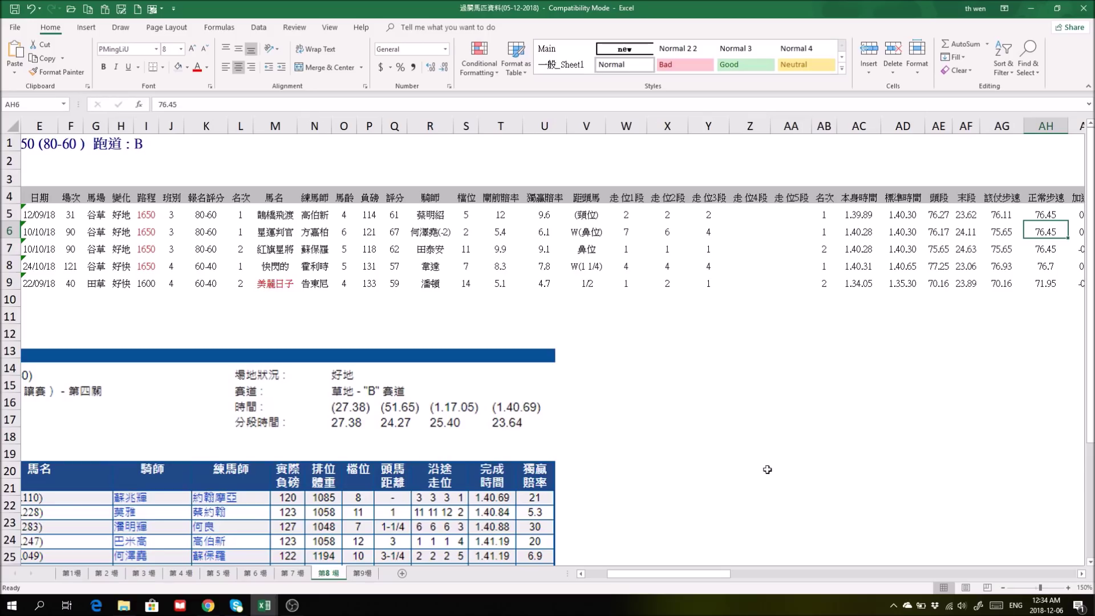
{"action": "scroll", "coordinate": [731, 553], "scroll_direction": "left", "scroll_amount": 4}
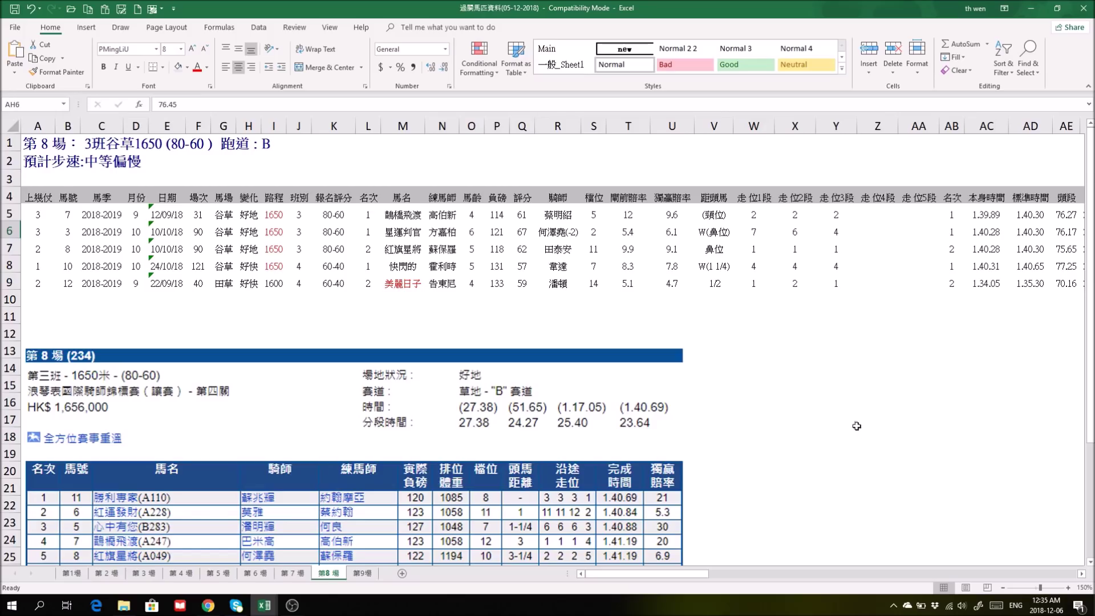
{"action": "scroll", "coordinate": [873, 438], "scroll_direction": "down", "scroll_amount": 3}
{"action": "scroll", "coordinate": [873, 438], "scroll_direction": "down", "scroll_amount": 2}
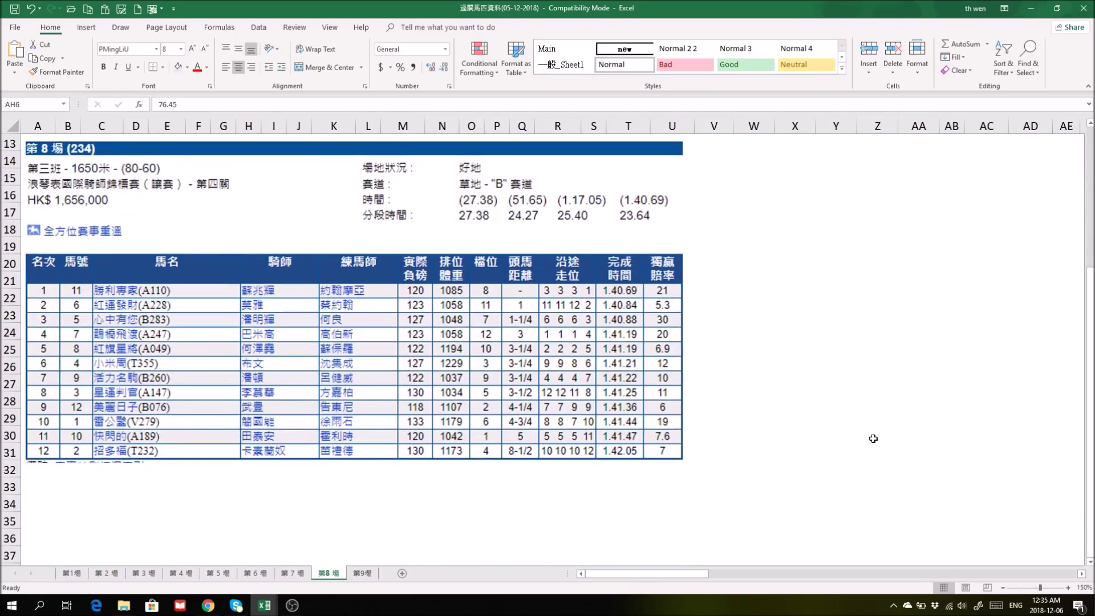
Review the official race 7 finishing order and the 派彩 dividend table on the race 7 sheet
{"action": "left_click", "coordinate": [302, 575]}
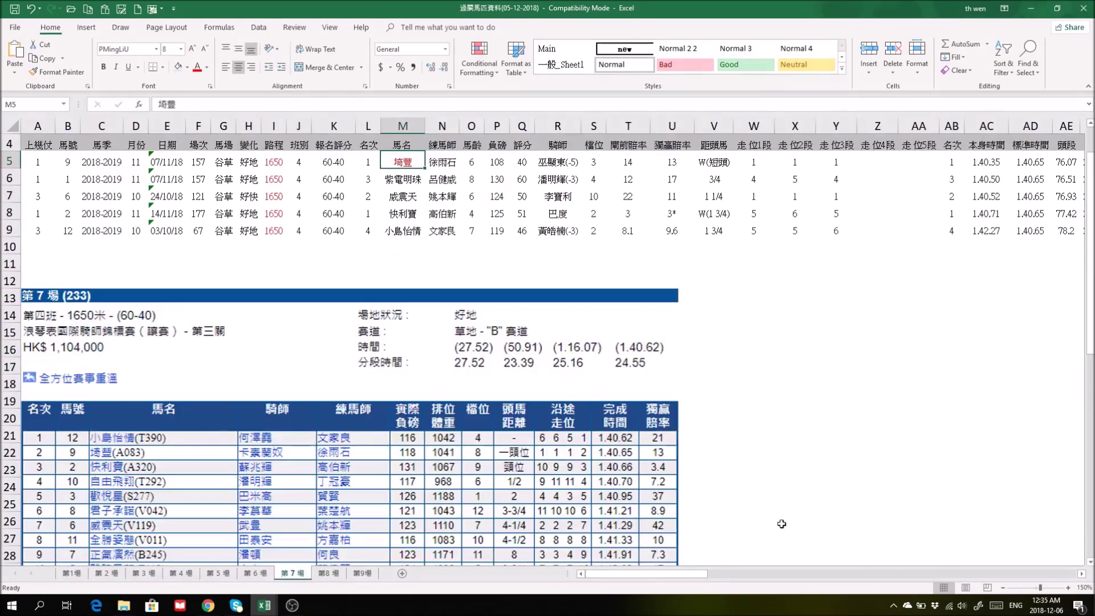
{"action": "scroll", "coordinate": [825, 505], "scroll_direction": "down", "scroll_amount": 6}
{"action": "scroll", "coordinate": [825, 503], "scroll_direction": "down", "scroll_amount": 1}
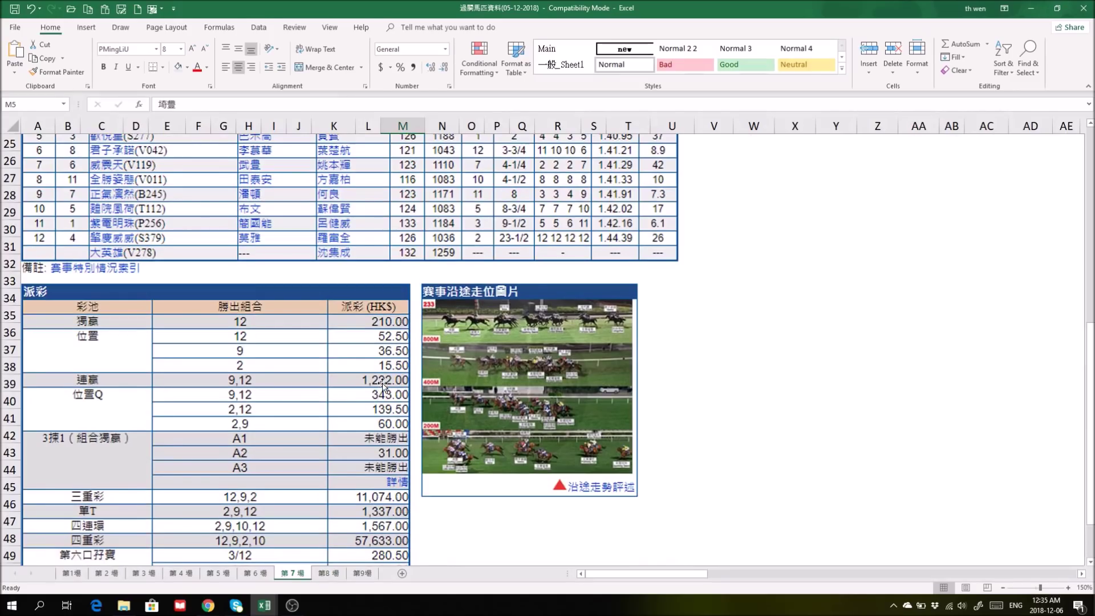
{"action": "scroll", "coordinate": [949, 429], "scroll_direction": "up", "scroll_amount": 1}
{"action": "scroll", "coordinate": [949, 429], "scroll_direction": "up", "scroll_amount": 5}
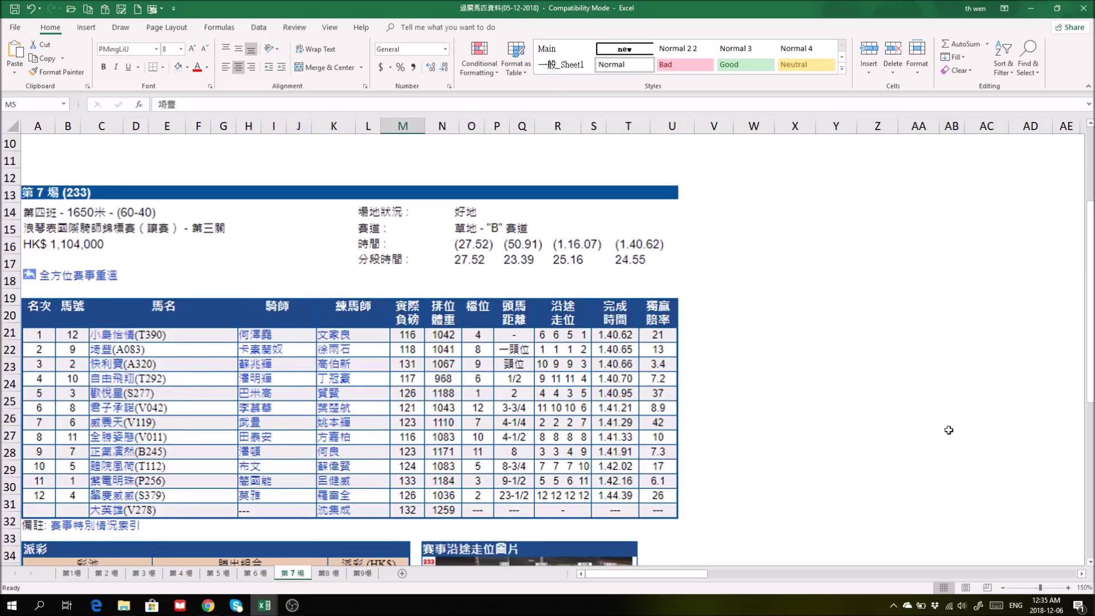
{"action": "scroll", "coordinate": [949, 430], "scroll_direction": "down", "scroll_amount": 1}
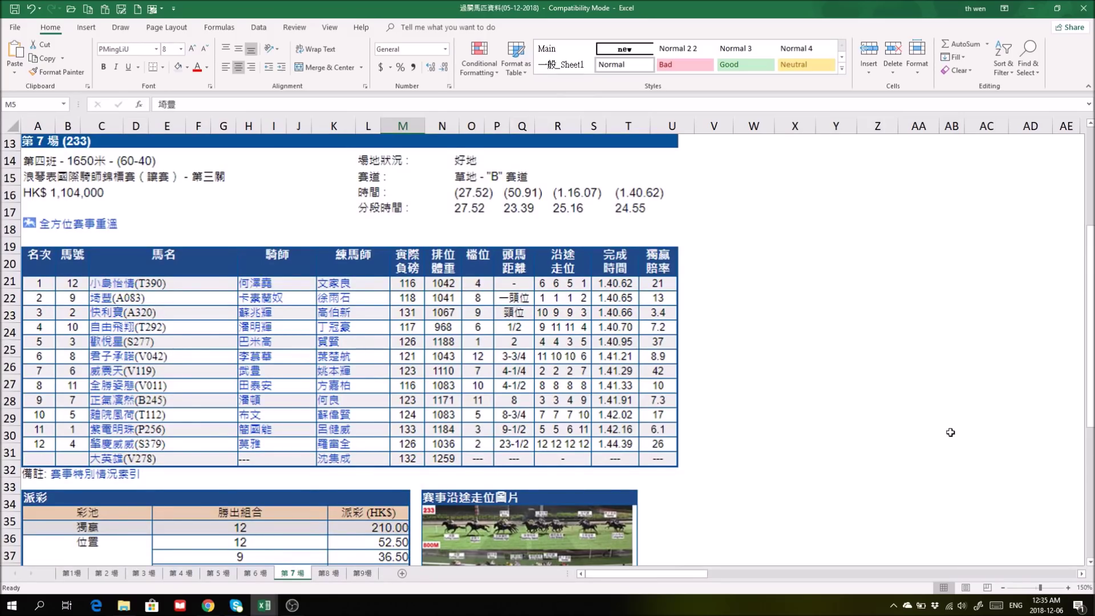
{"action": "scroll", "coordinate": [959, 437], "scroll_direction": "down", "scroll_amount": 2}
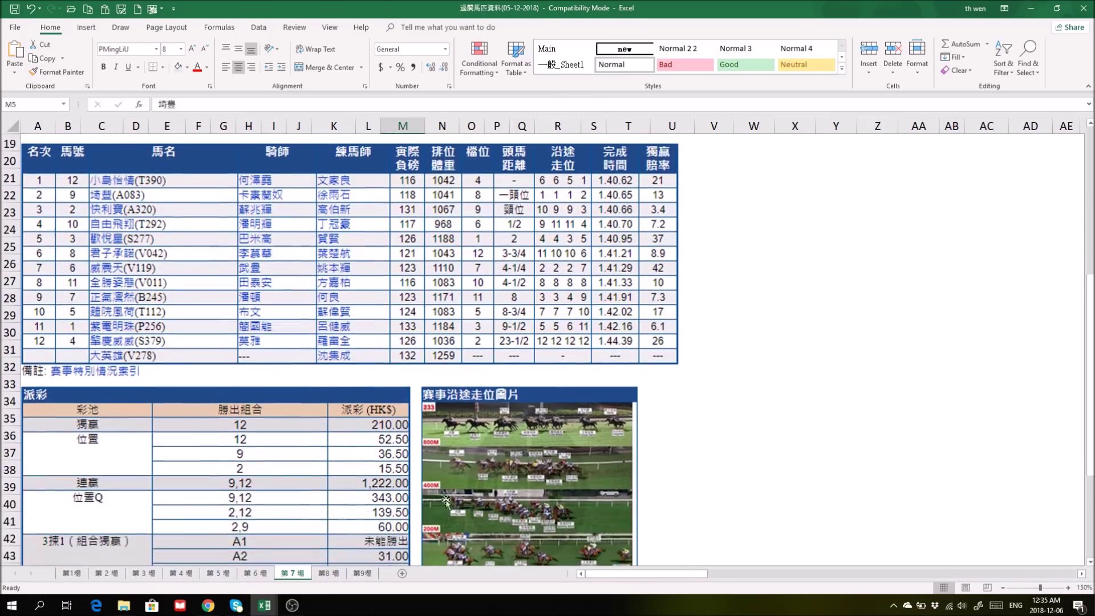
{"action": "scroll", "coordinate": [733, 471], "scroll_direction": "down", "scroll_amount": 1}
{"action": "scroll", "coordinate": [715, 396], "scroll_direction": "up", "scroll_amount": 2}
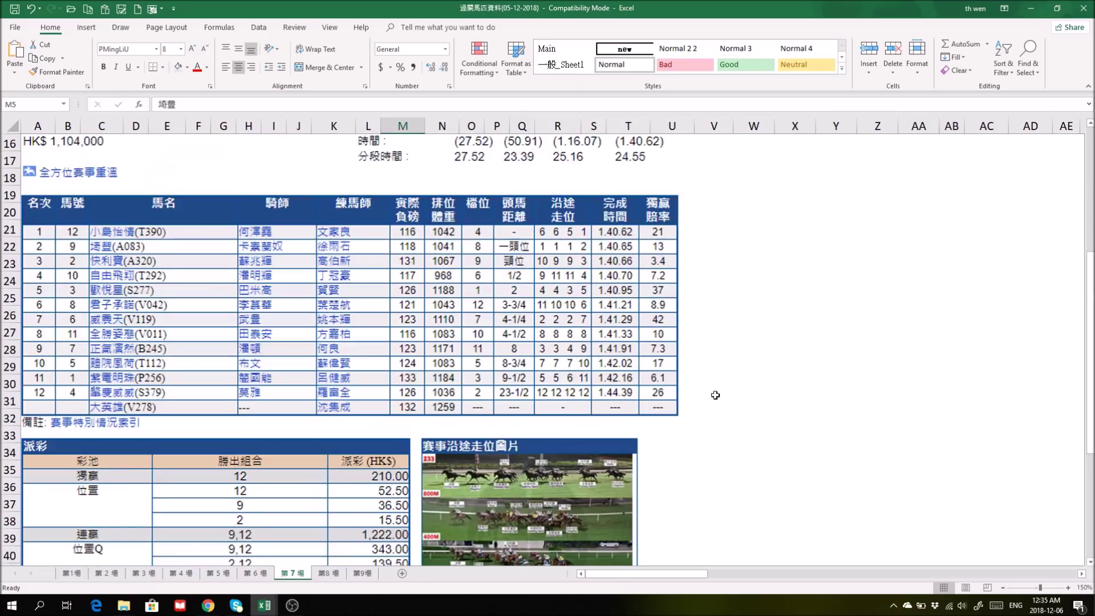
{"action": "scroll", "coordinate": [755, 412], "scroll_direction": "up", "scroll_amount": 1}
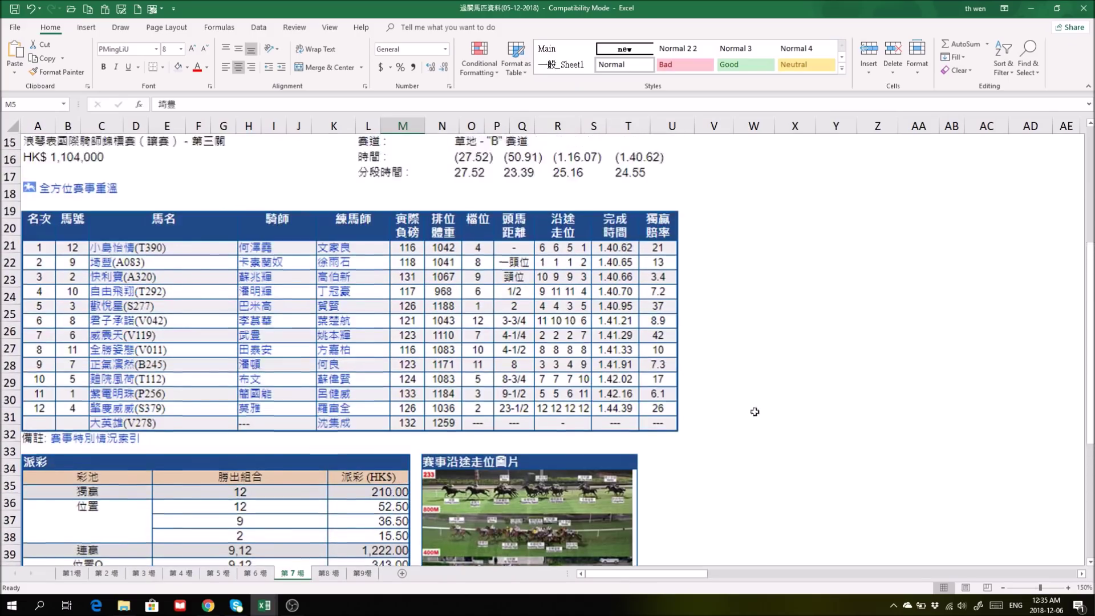
{"action": "scroll", "coordinate": [755, 412], "scroll_direction": "up", "scroll_amount": 4}
Review the official race 5 results and dividends against the five shortlisted horses
{"action": "left_click", "coordinate": [218, 573]}
{"action": "scroll", "coordinate": [900, 382], "scroll_direction": "down", "scroll_amount": 2}
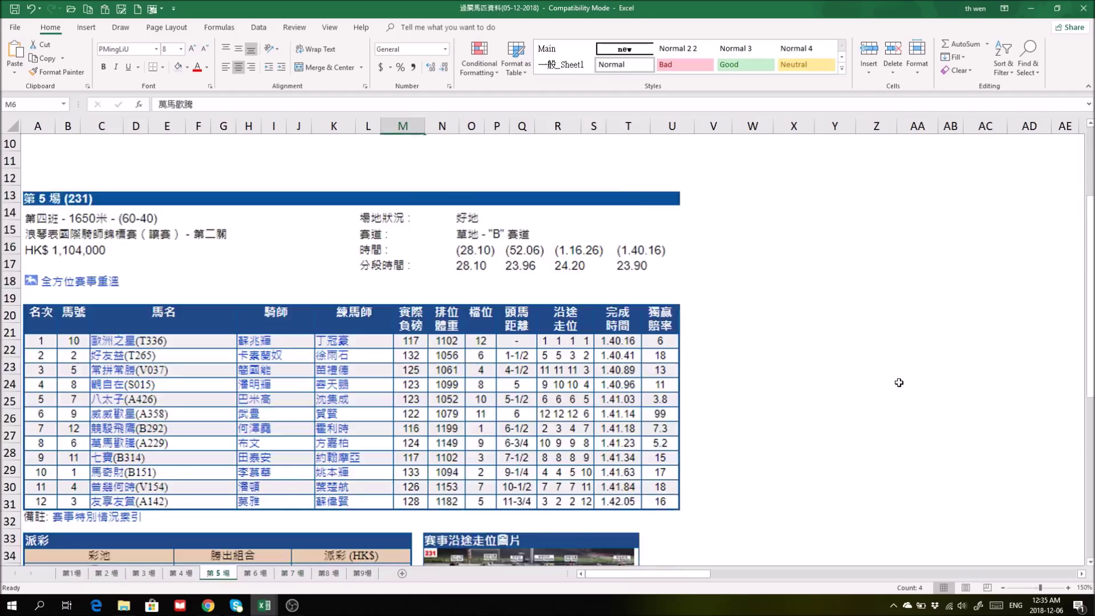
{"action": "scroll", "coordinate": [899, 382], "scroll_direction": "down", "scroll_amount": 2}
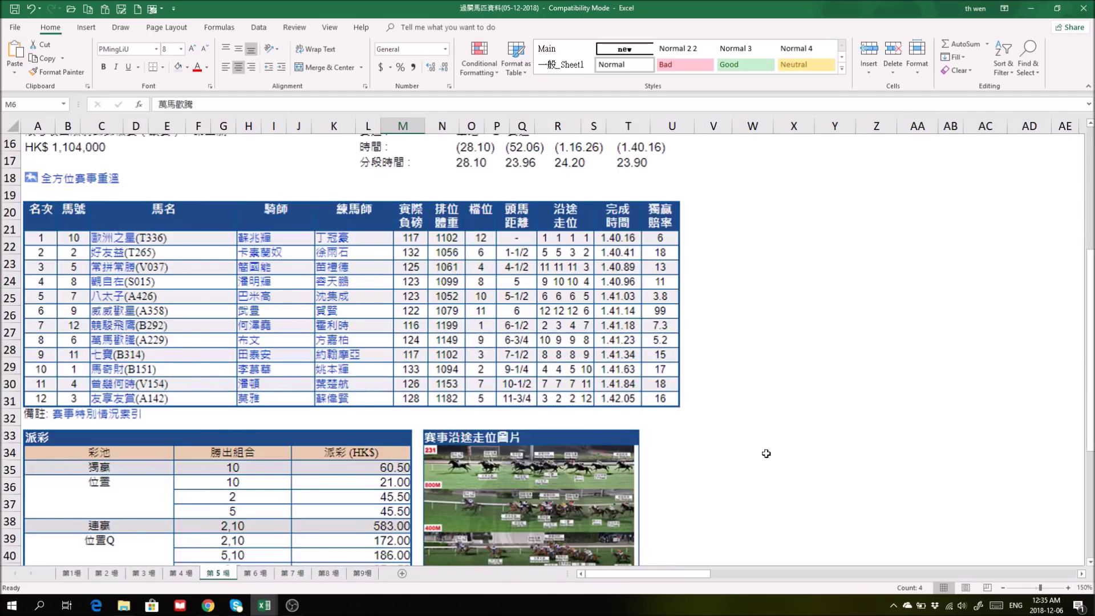
{"action": "scroll", "coordinate": [766, 453], "scroll_direction": "up", "scroll_amount": 5}
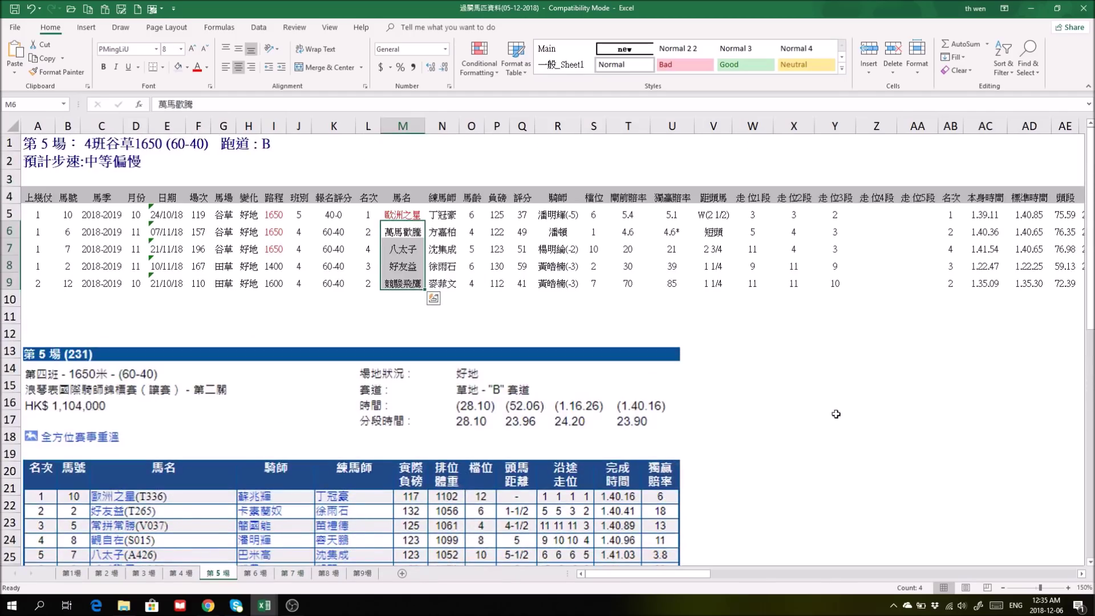
Switch to the 職業排位計算表(05-12-2018) workbook and return to its 主頁 sheet
{"action": "key", "text": "Escape"}
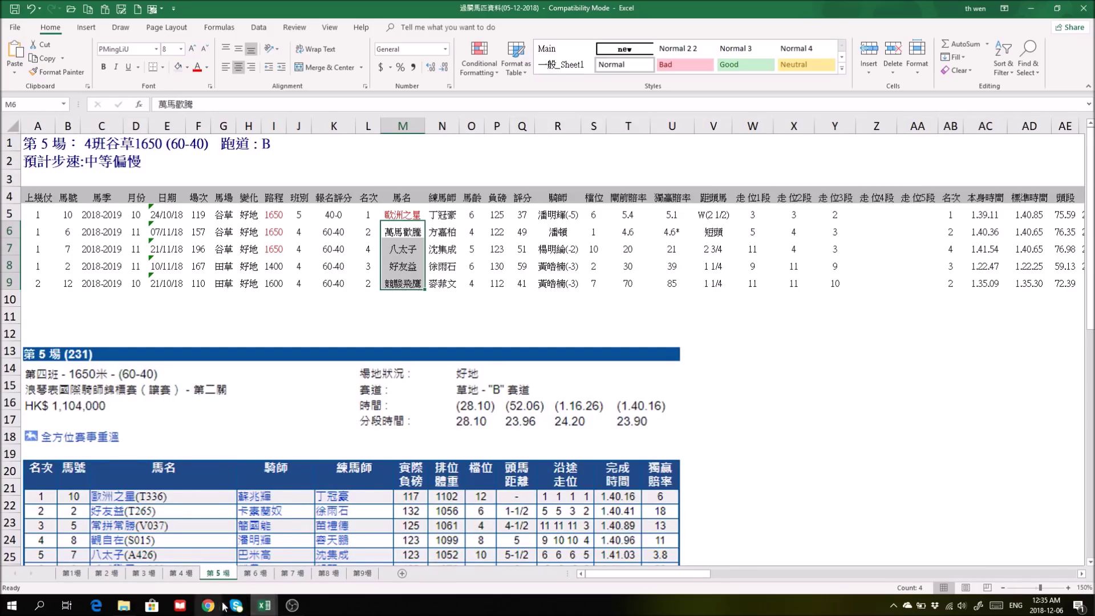
{"action": "left_click", "coordinate": [262, 610]}
{"action": "left_click", "coordinate": [251, 547]}
{"action": "scroll", "coordinate": [54, 194], "scroll_direction": "up", "scroll_amount": 9}
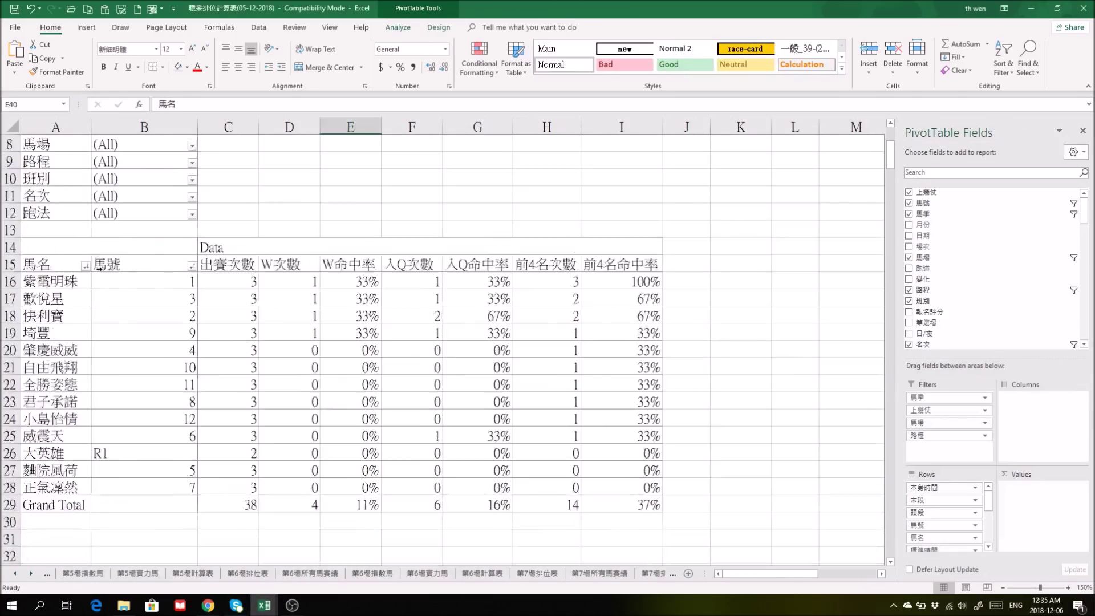
{"action": "left_click", "coordinate": [48, 178]}
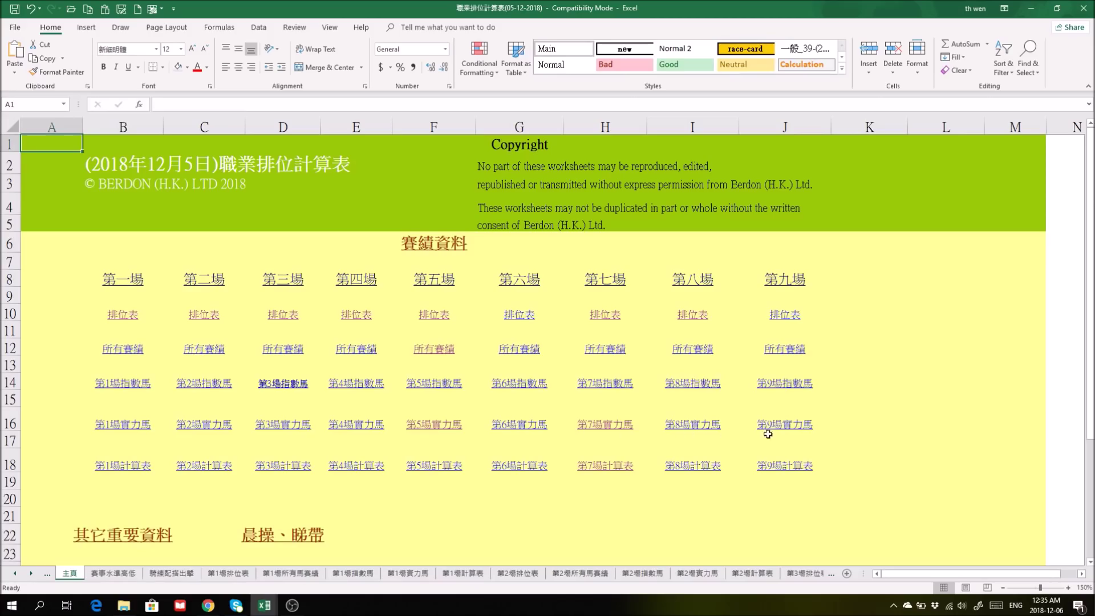
Switch to the 職業數據庫 workbook and review the 谷草 1650 times on its 短途時間 實力 sheet
{"action": "mouse_move", "coordinate": [265, 611]}
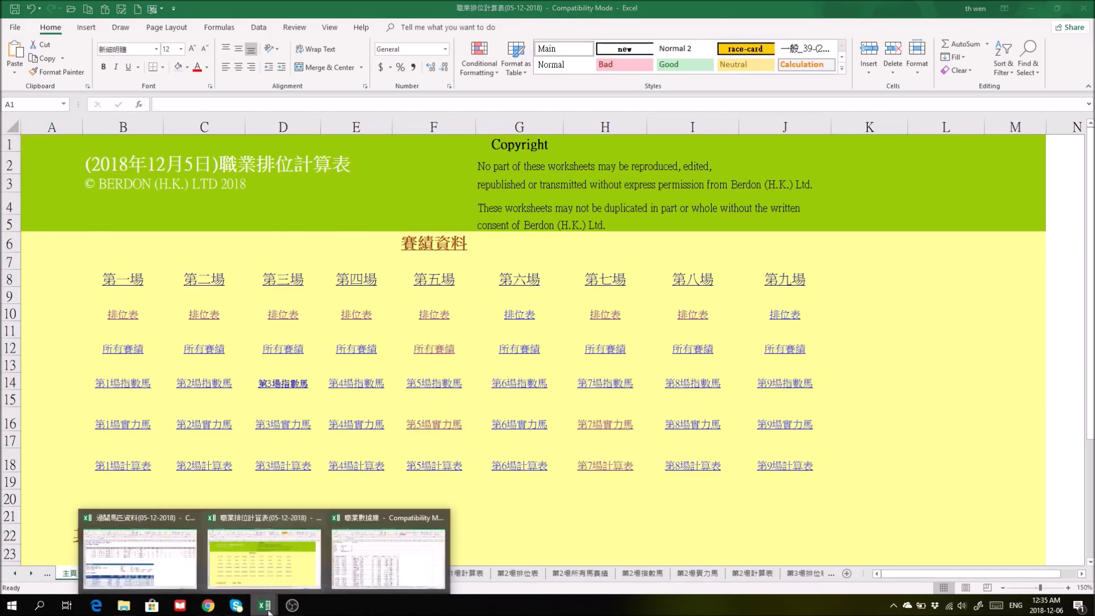
{"action": "left_click", "coordinate": [137, 565]}
{"action": "left_click", "coordinate": [72, 574]}
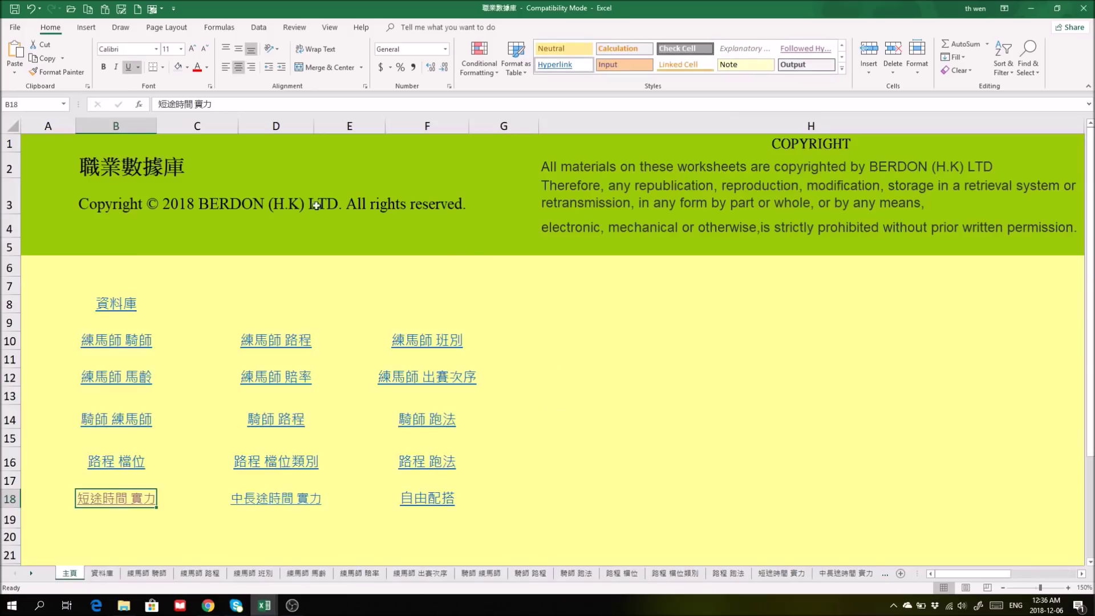
{"action": "left_click", "coordinate": [124, 501]}
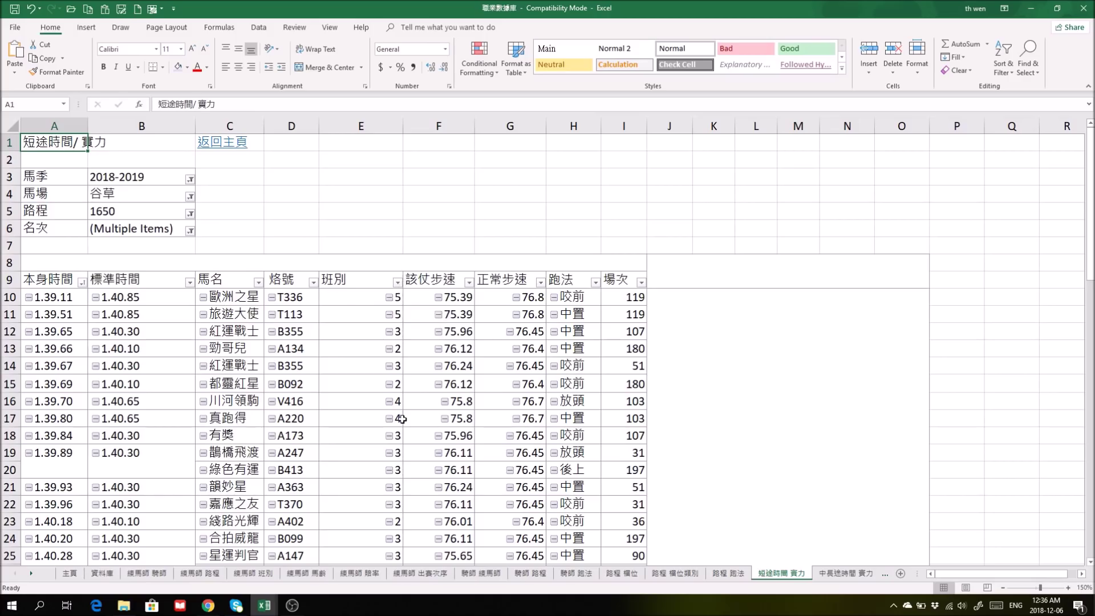
{"action": "scroll", "coordinate": [402, 420], "scroll_direction": "down", "scroll_amount": 2}
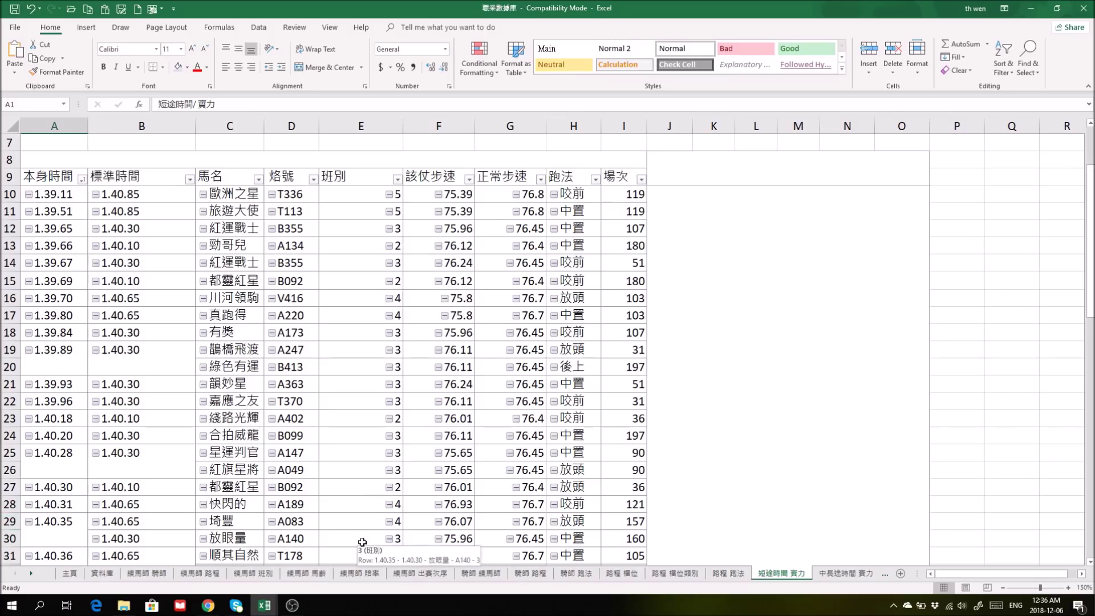
{"action": "scroll", "coordinate": [362, 542], "scroll_direction": "up", "scroll_amount": 2}
Go back to the 職業排位計算表(05-12-2018) workbook and point out its title on the 主頁 sheet
{"action": "left_click", "coordinate": [265, 606]}
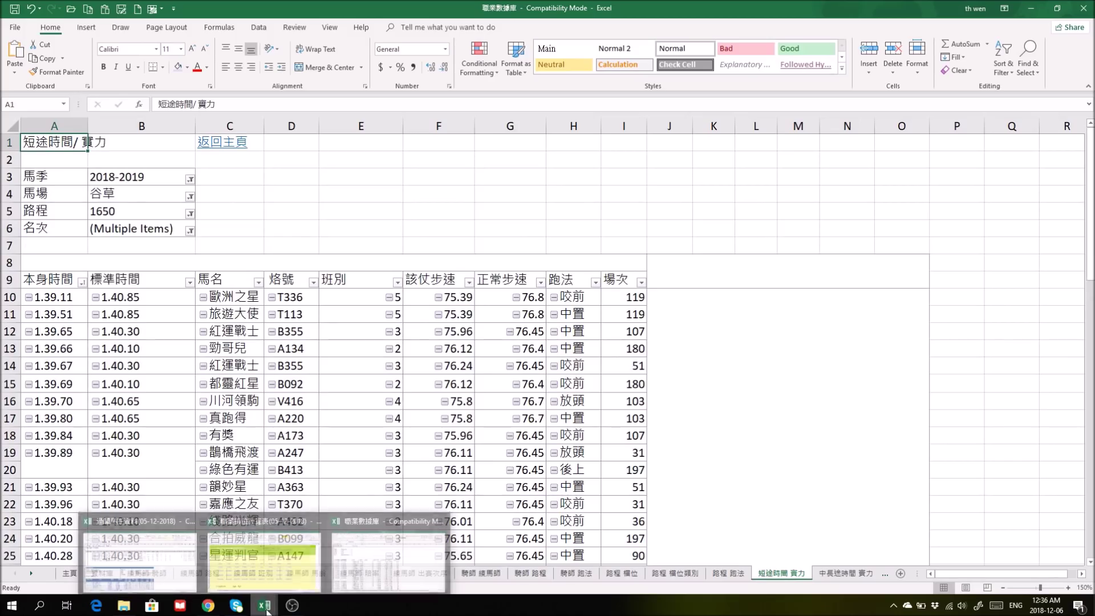
{"action": "left_click", "coordinate": [274, 575]}
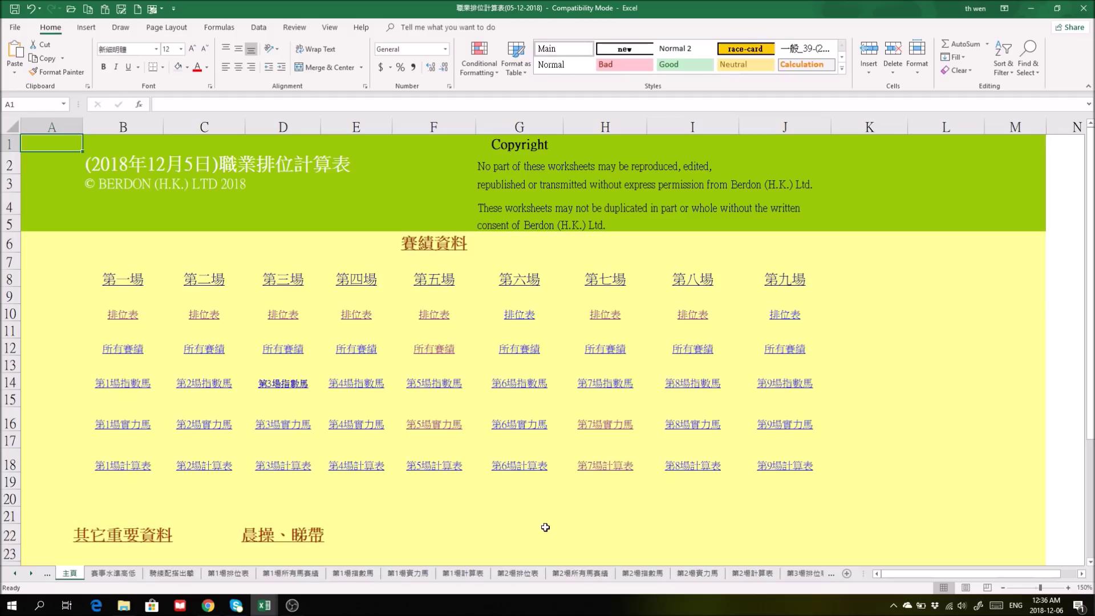
{"action": "left_click_drag", "start_coordinate": [212, 150], "coordinate": [338, 177]}
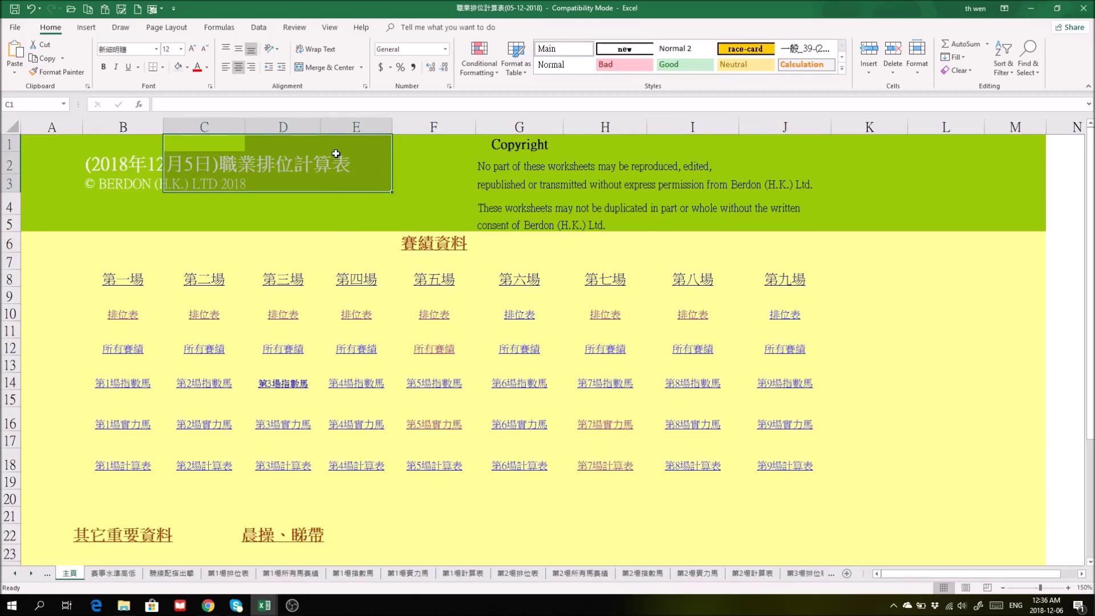
{"action": "left_click", "coordinate": [336, 154]}
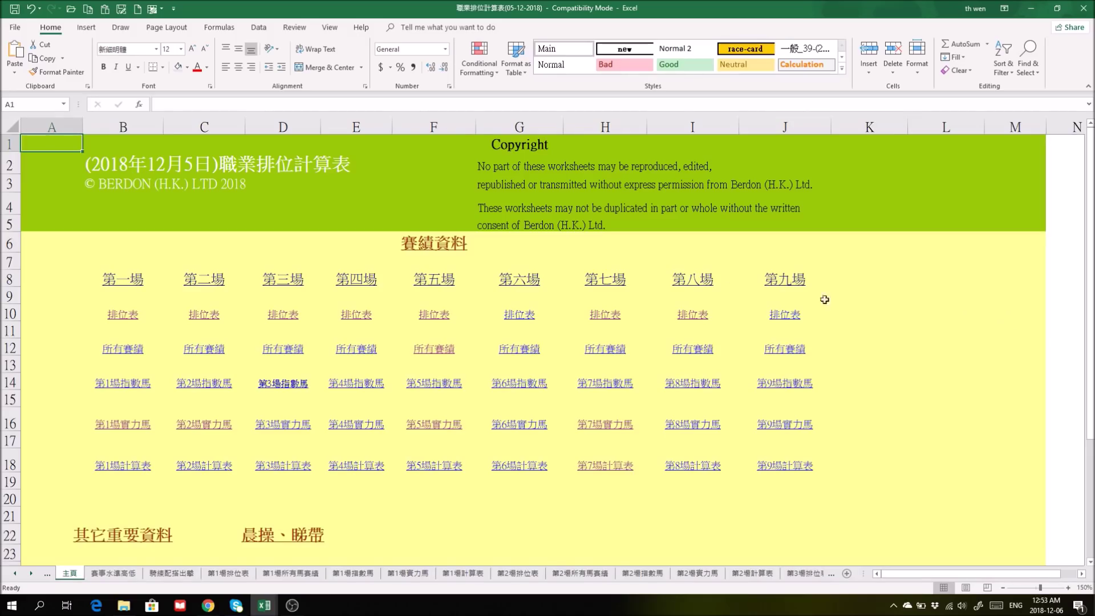
Highlight horse 9 埼豐 on the race 7 排位表 and horse 12 美麗日子 on the race 8 排位表
{"action": "left_click", "coordinate": [609, 316]}
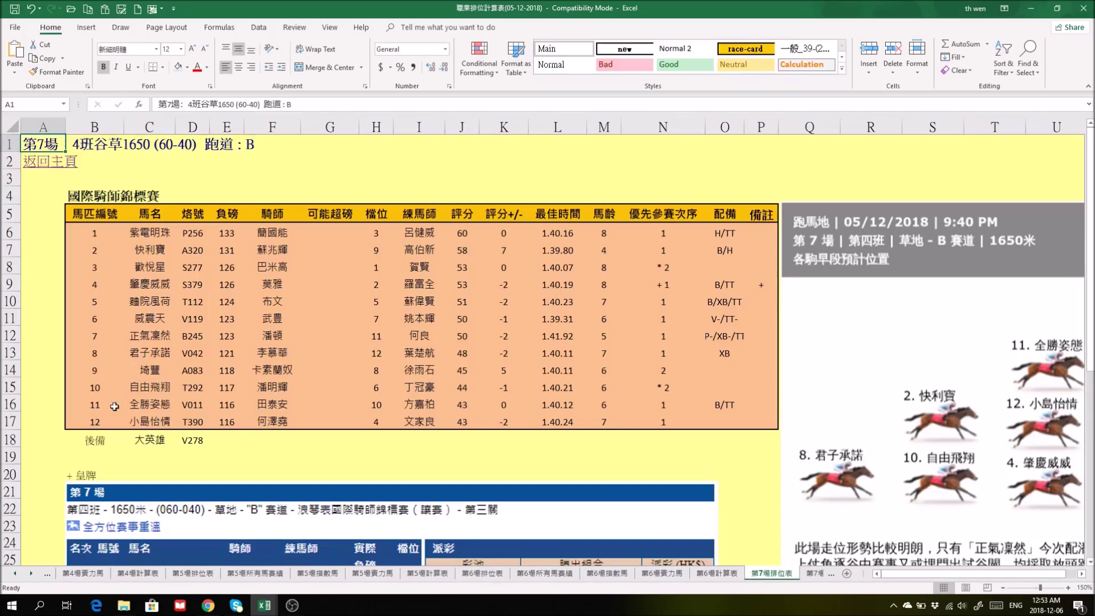
{"action": "left_click_drag", "start_coordinate": [103, 371], "coordinate": [152, 371]}
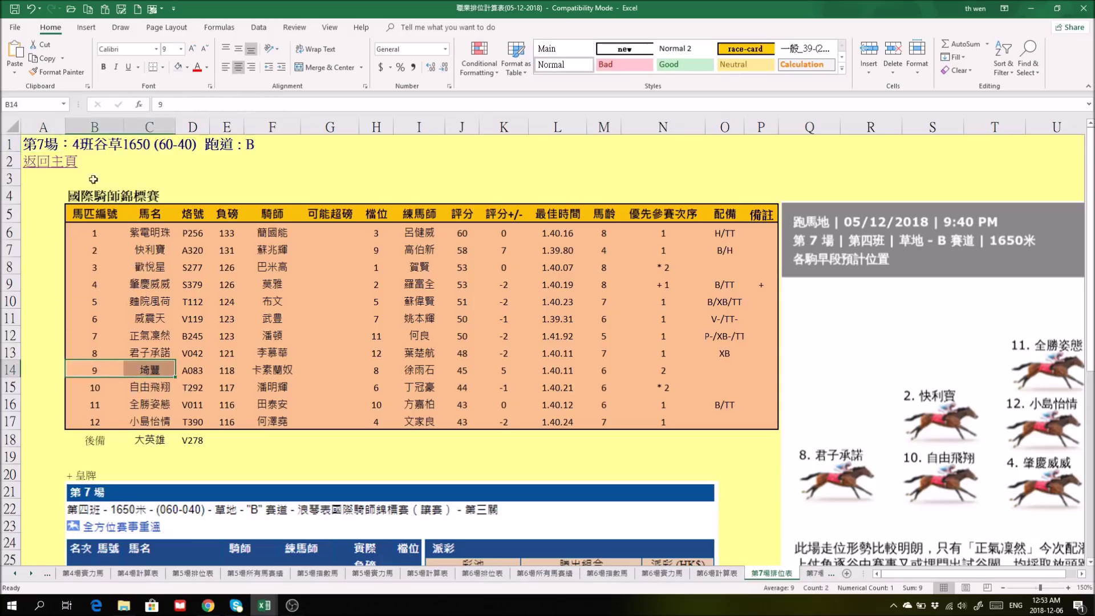
{"action": "left_click", "coordinate": [50, 162]}
{"action": "left_click", "coordinate": [699, 315]}
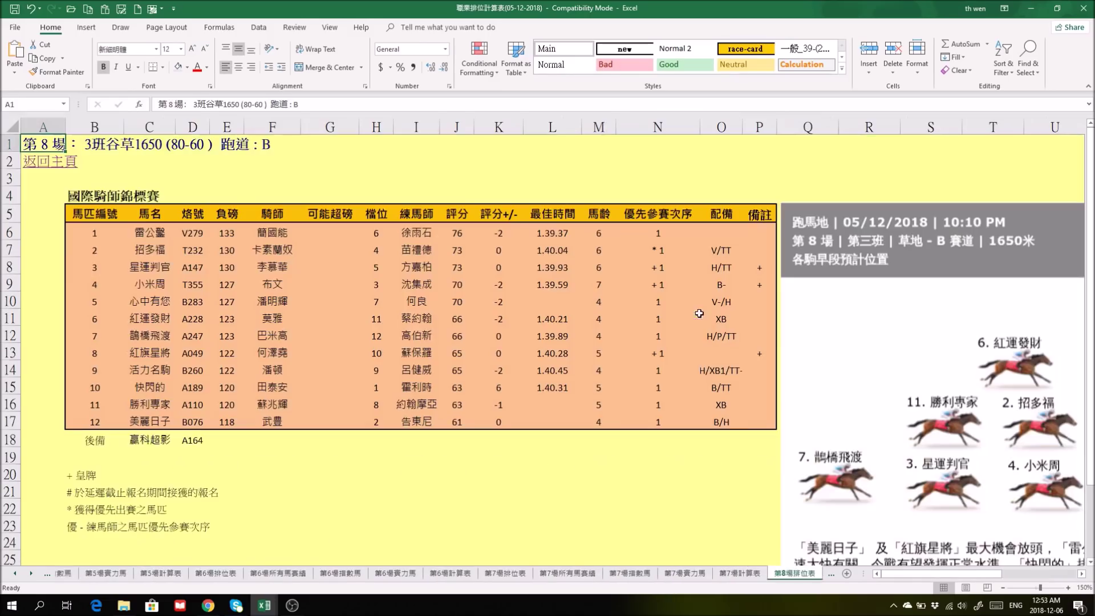
{"action": "left_click_drag", "start_coordinate": [95, 423], "coordinate": [150, 422]}
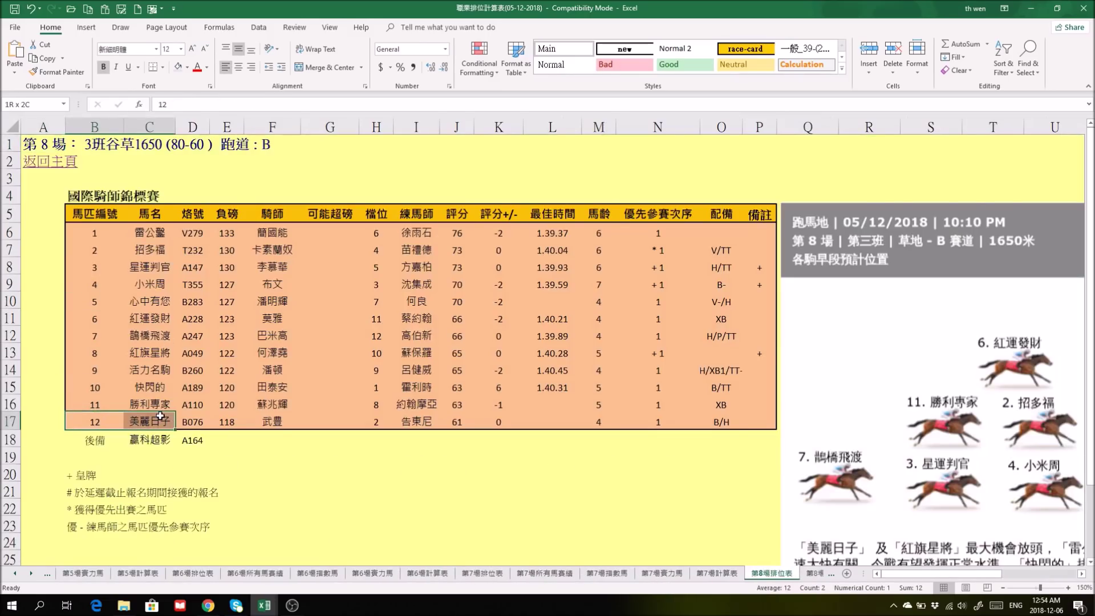
{"action": "left_click", "coordinate": [47, 162]}
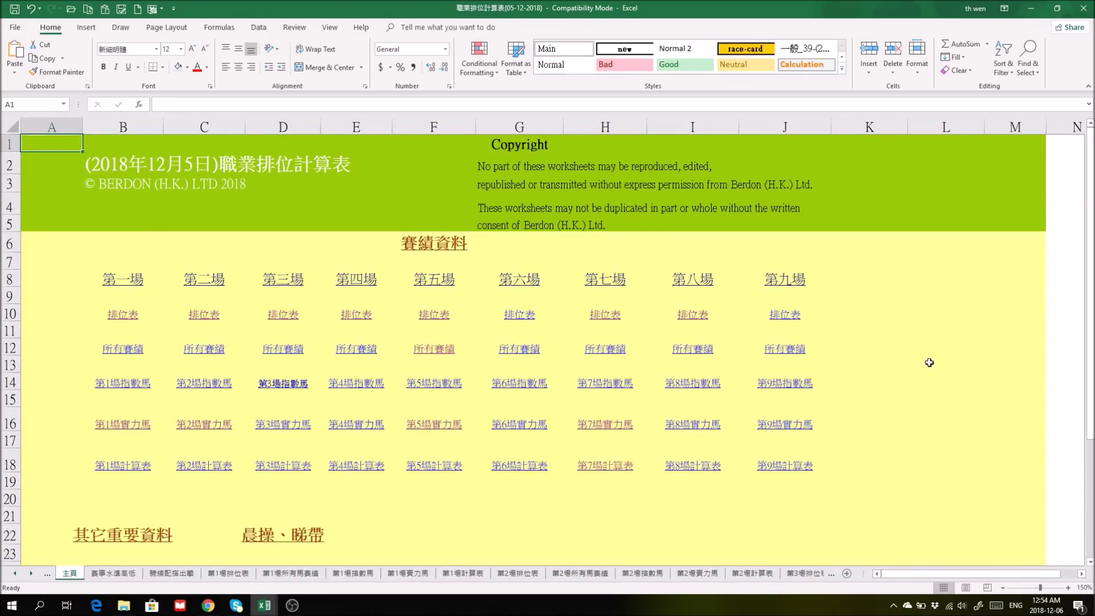
Review the 心水馬 picks on the 第1場實力馬 sheet, highlighting horses 5, 12 and 3
{"action": "scroll", "coordinate": [927, 363], "scroll_direction": "down", "scroll_amount": 1}
{"action": "left_click", "coordinate": [132, 374]}
{"action": "scroll", "coordinate": [372, 422], "scroll_direction": "down", "scroll_amount": 6}
{"action": "scroll", "coordinate": [372, 422], "scroll_direction": "down", "scroll_amount": 4}
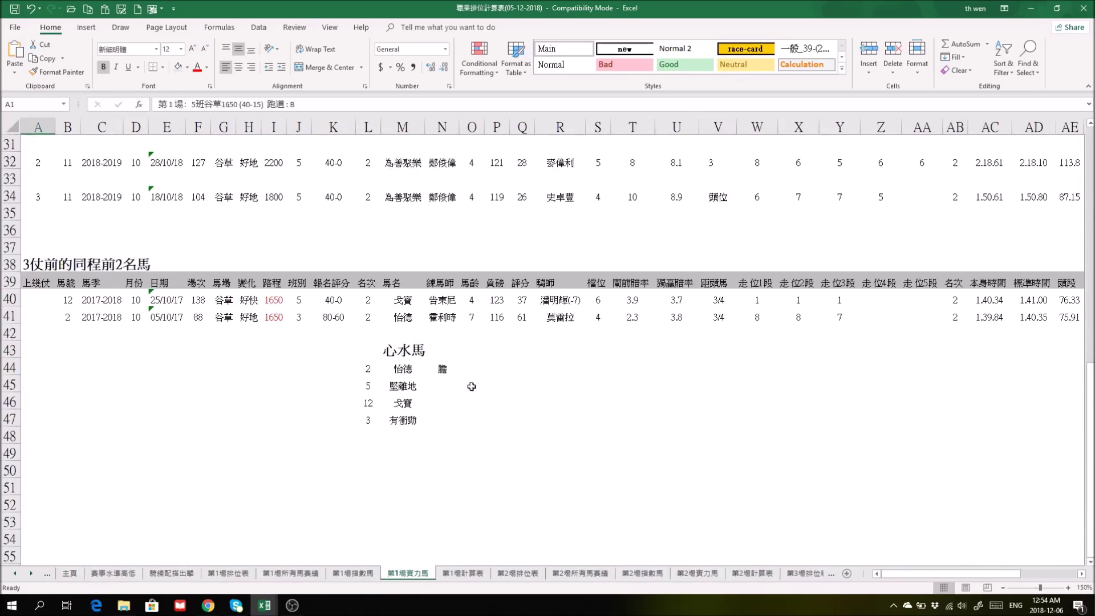
{"action": "left_click_drag", "start_coordinate": [372, 386], "coordinate": [420, 412]}
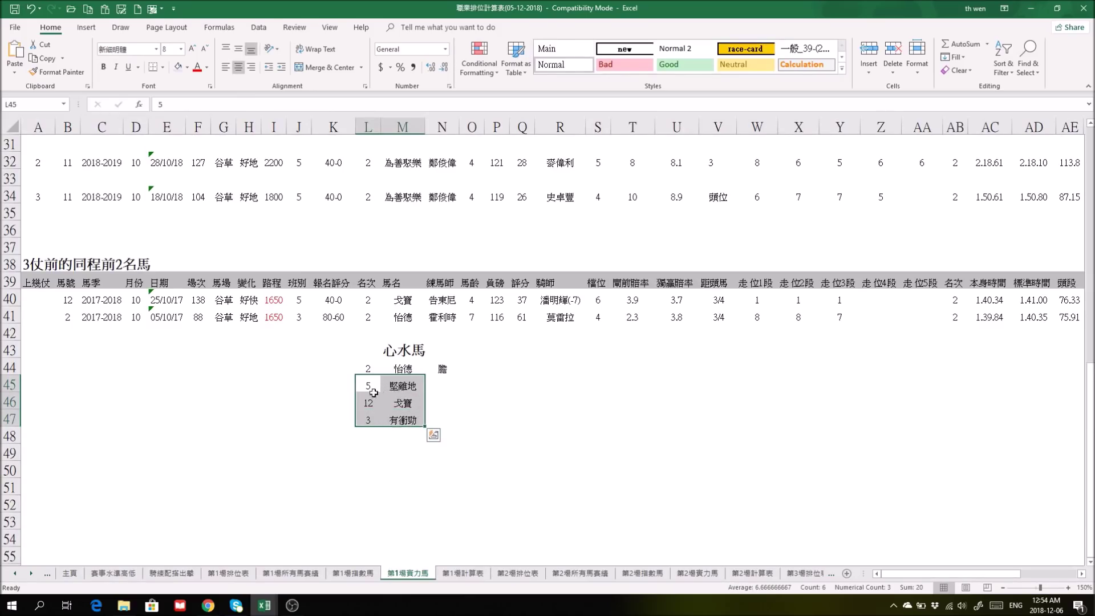
Compare the official race 1 results and dividends with the 第1場實力馬 form, finishing on the 主頁 sheet
{"action": "left_click", "coordinate": [242, 572]}
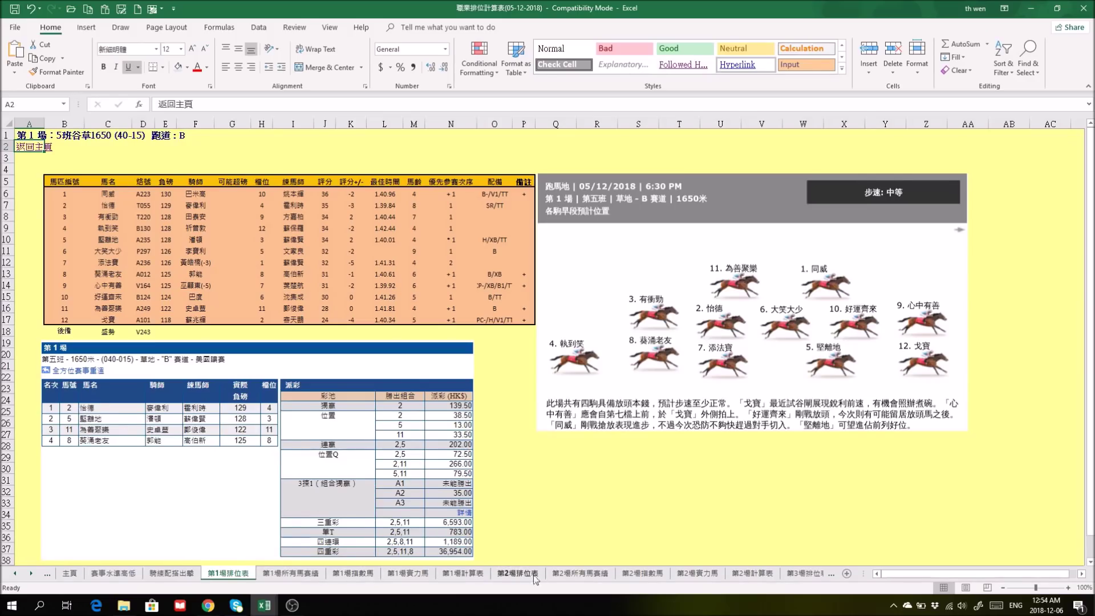
{"action": "left_click", "coordinate": [429, 573]}
{"action": "scroll", "coordinate": [428, 480], "scroll_direction": "up", "scroll_amount": 10}
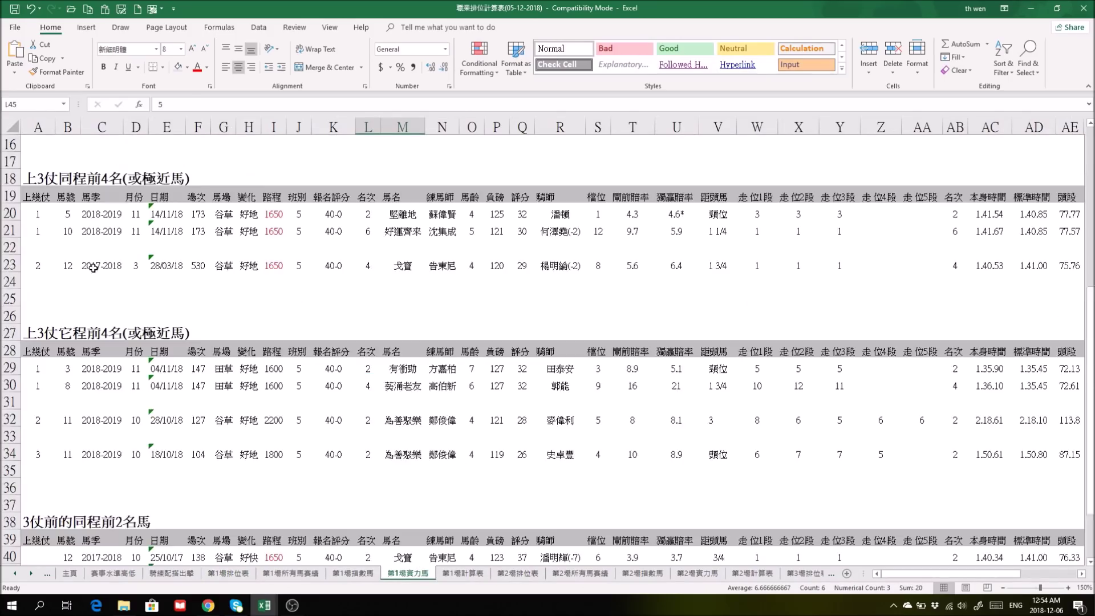
{"action": "left_click", "coordinate": [53, 182]}
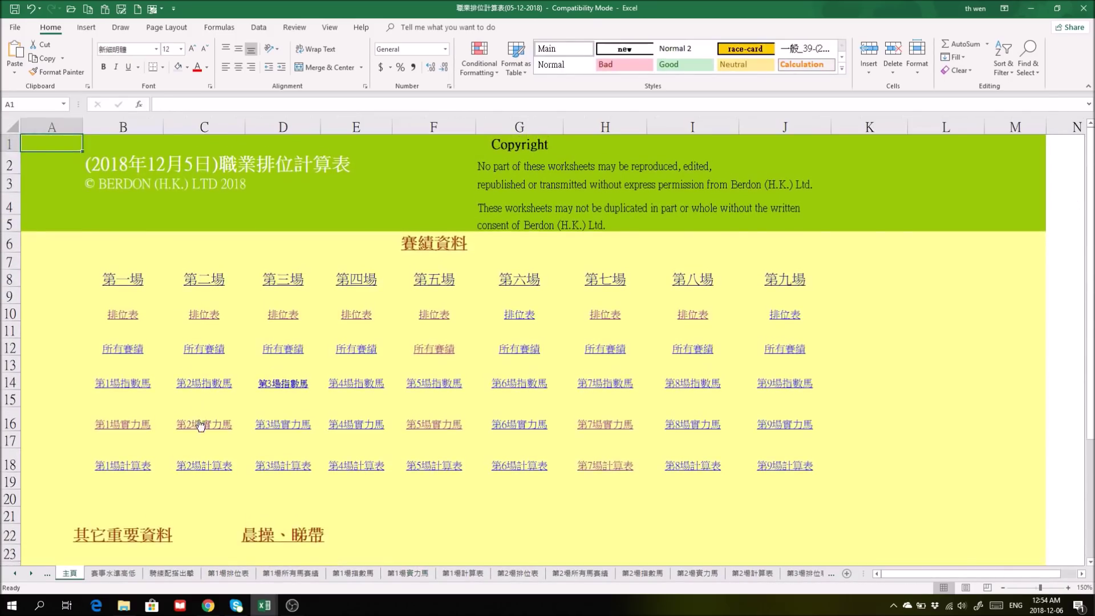
Review the past form and 心水馬 picks on the 第2場實力馬 sheet
{"action": "left_click", "coordinate": [201, 402]}
{"action": "scroll", "coordinate": [563, 481], "scroll_direction": "down", "scroll_amount": 11}
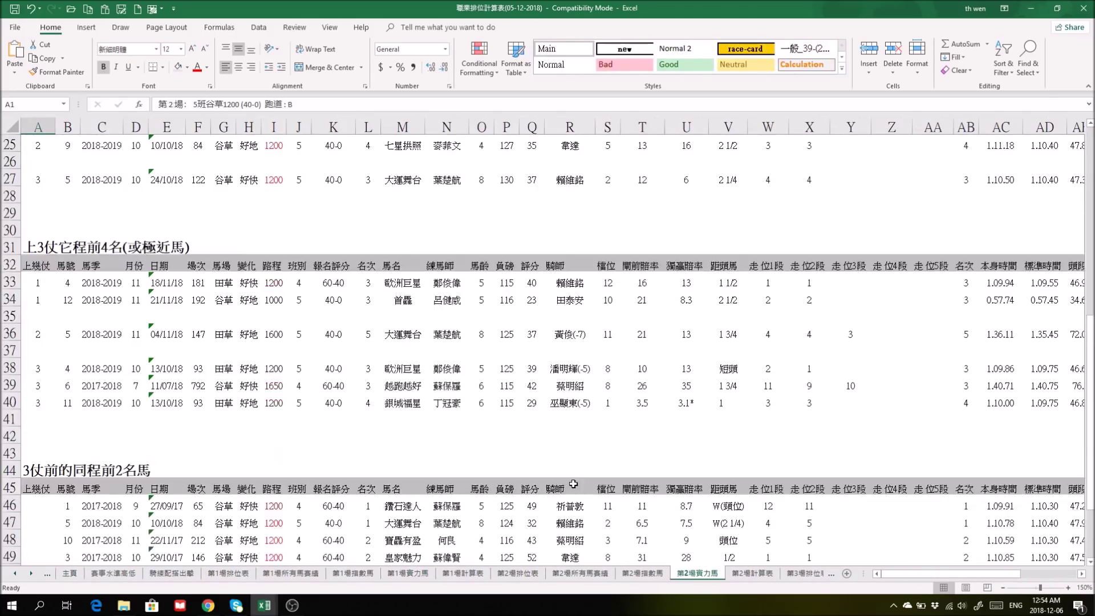
{"action": "scroll", "coordinate": [574, 481], "scroll_direction": "down", "scroll_amount": 2}
{"action": "scroll", "coordinate": [574, 476], "scroll_direction": "down", "scroll_amount": 1}
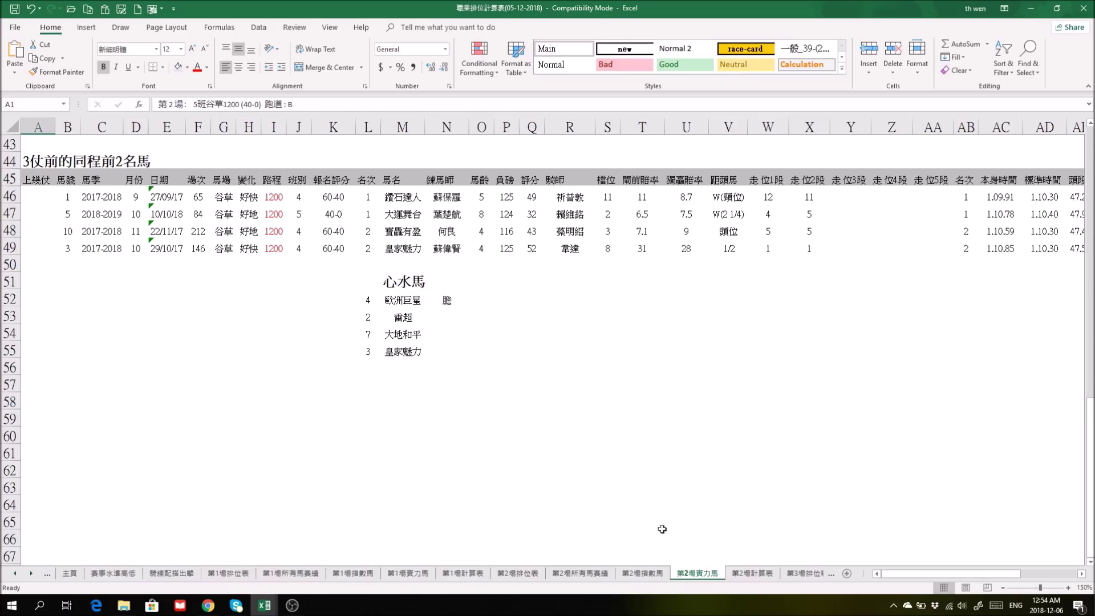
Enlarge the race 2 排位表 sheet and examine the official finishing order and 派彩 dividends against the picks
{"action": "left_click", "coordinate": [514, 574]}
{"action": "scroll", "coordinate": [718, 477], "scroll_direction": "down", "scroll_amount": 1}
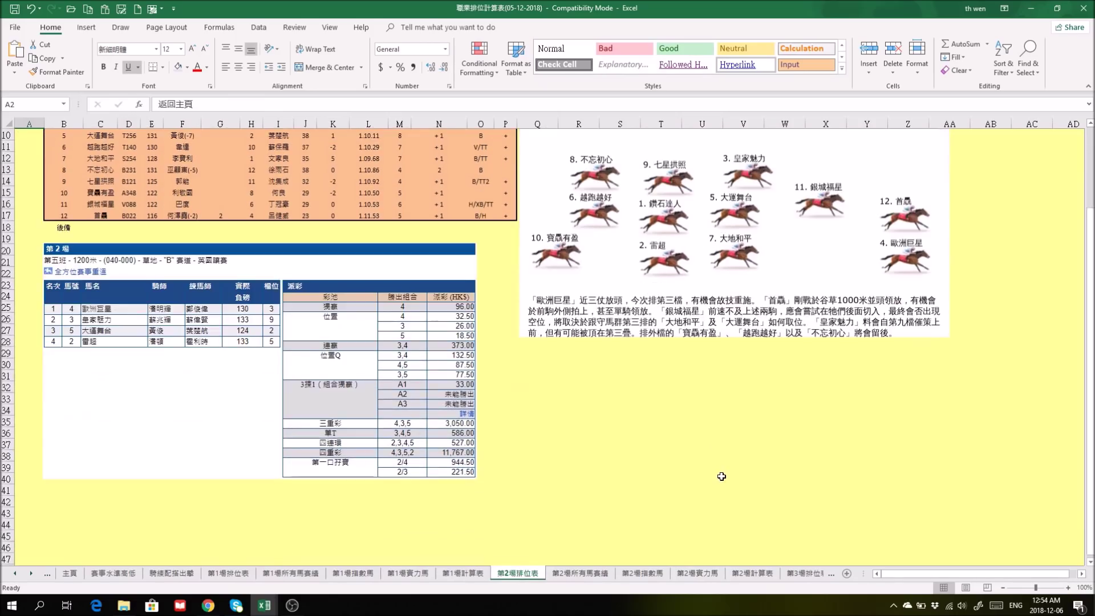
{"action": "left_click", "coordinate": [1069, 587]}
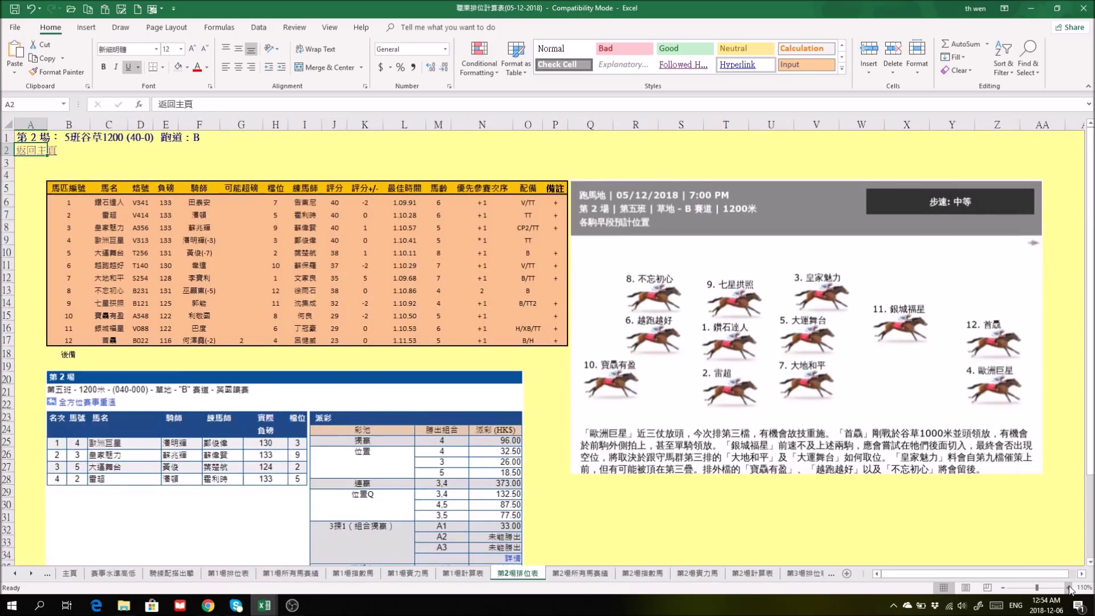
{"action": "left_click", "coordinate": [1070, 588]}
{"action": "left_click", "coordinate": [1070, 587]}
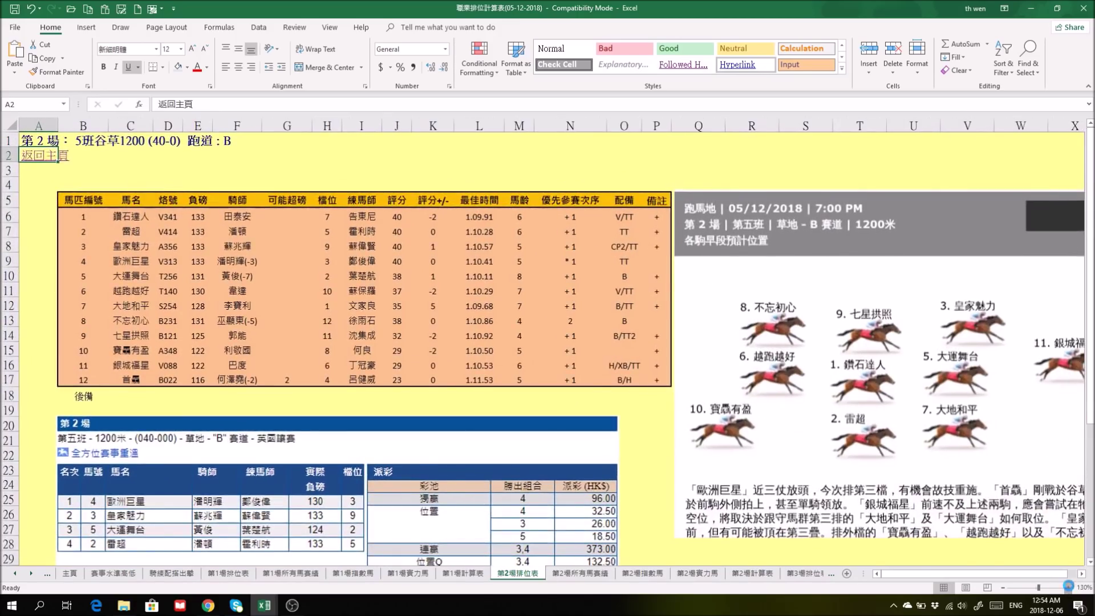
{"action": "left_click", "coordinate": [1069, 588]}
{"action": "left_click", "coordinate": [1069, 588]}
{"action": "scroll", "coordinate": [210, 338], "scroll_direction": "down", "scroll_amount": 5}
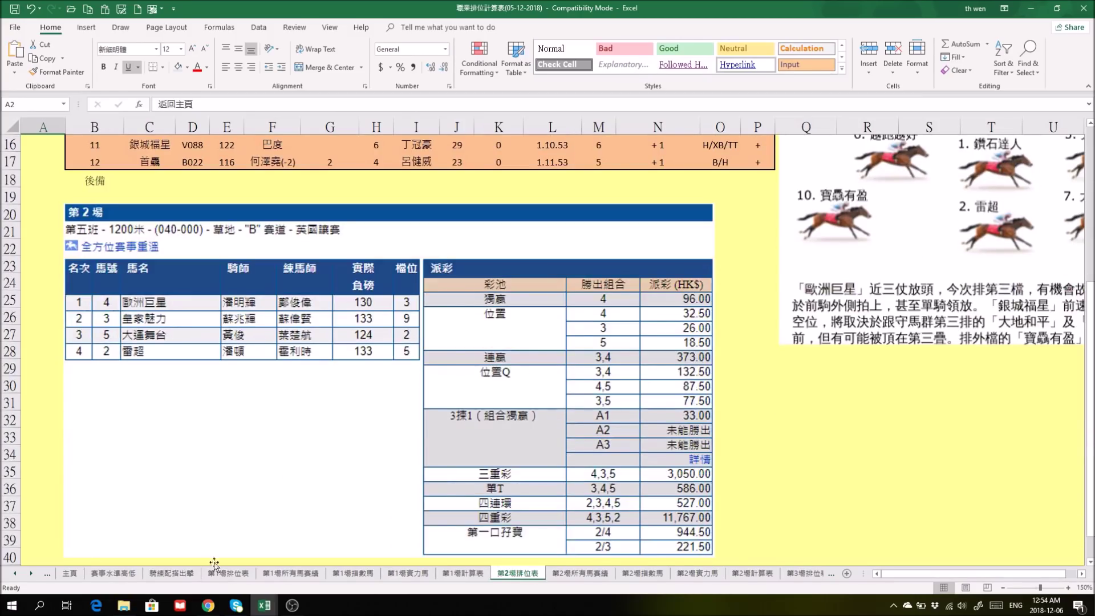
Enlarge the race 1 排位表 sheet to 140% to read its official results and dividends
{"action": "left_click", "coordinate": [240, 575]}
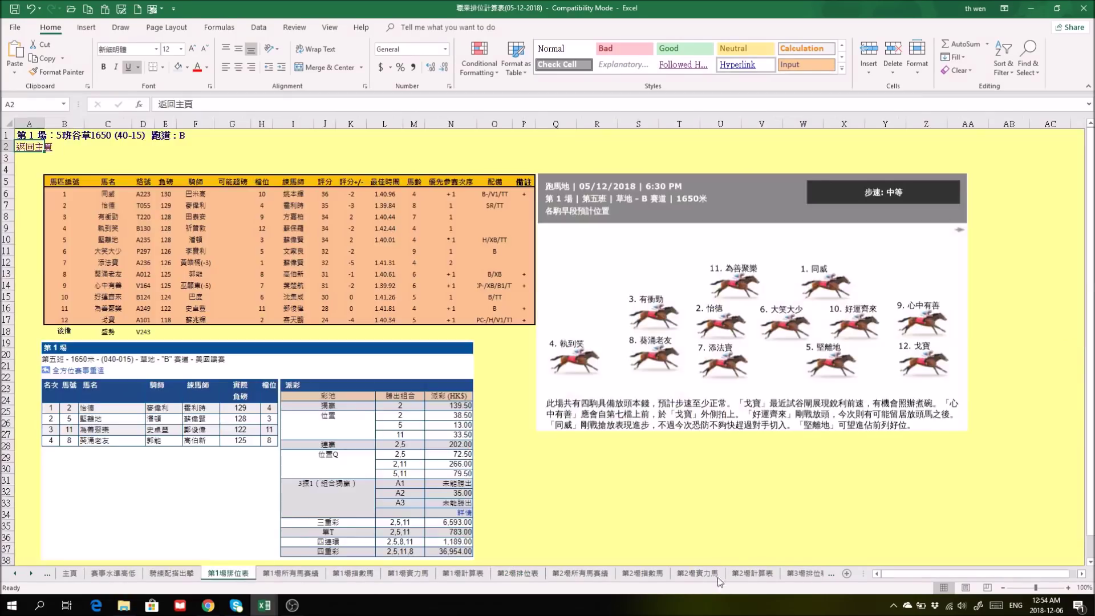
{"action": "left_click", "coordinate": [1068, 587]}
{"action": "left_click", "coordinate": [1068, 588]}
{"action": "left_click", "coordinate": [1068, 588]}
{"action": "left_click", "coordinate": [1068, 587]}
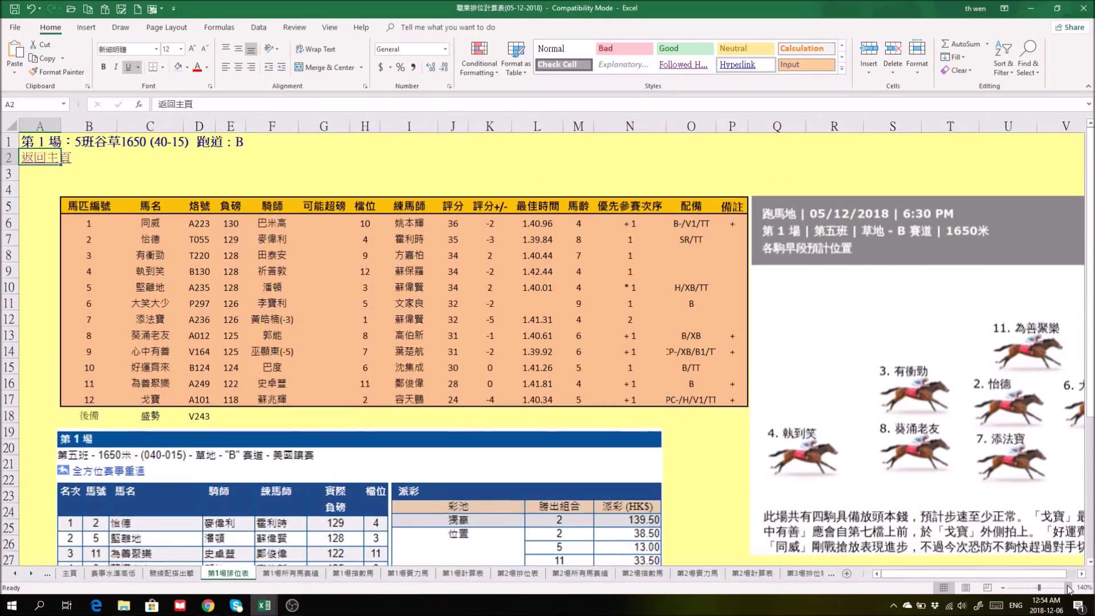